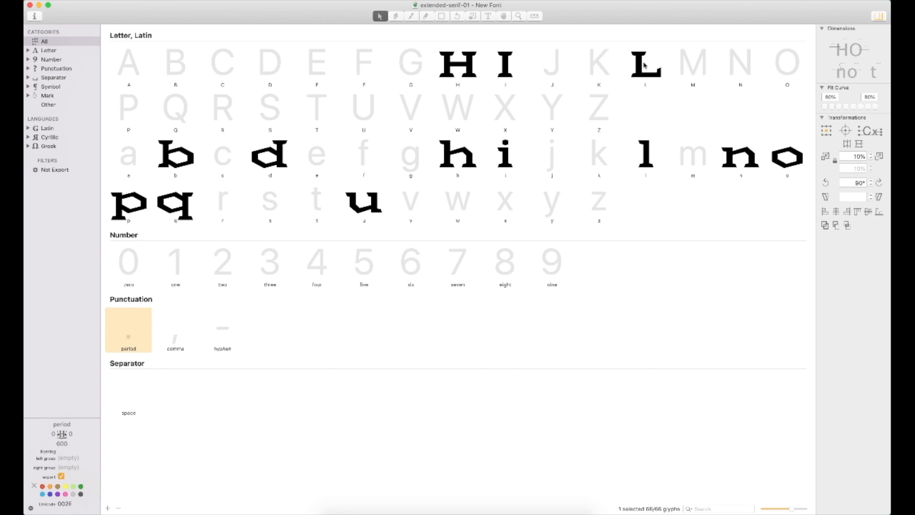
- Open the capital O glyph for editing and add the sample letters "HoO" in front of it
double_click(785, 69)
text(t)
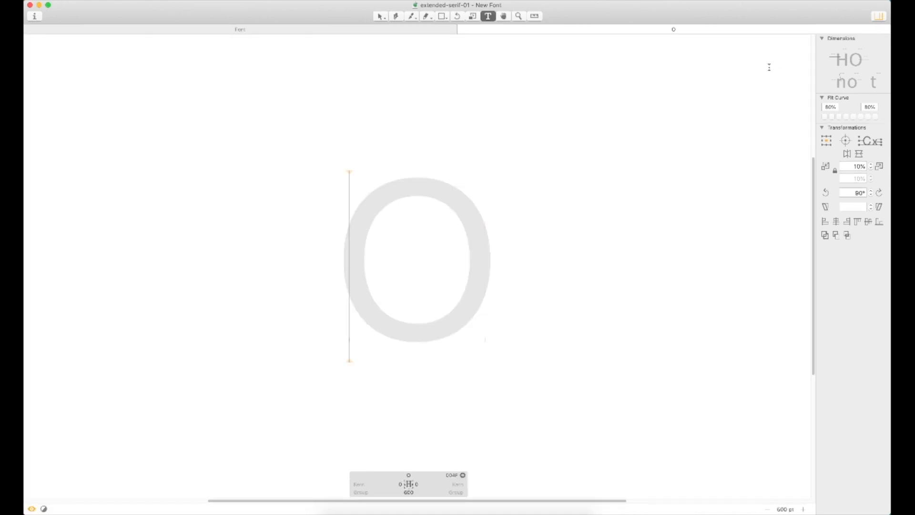
text(Ho)
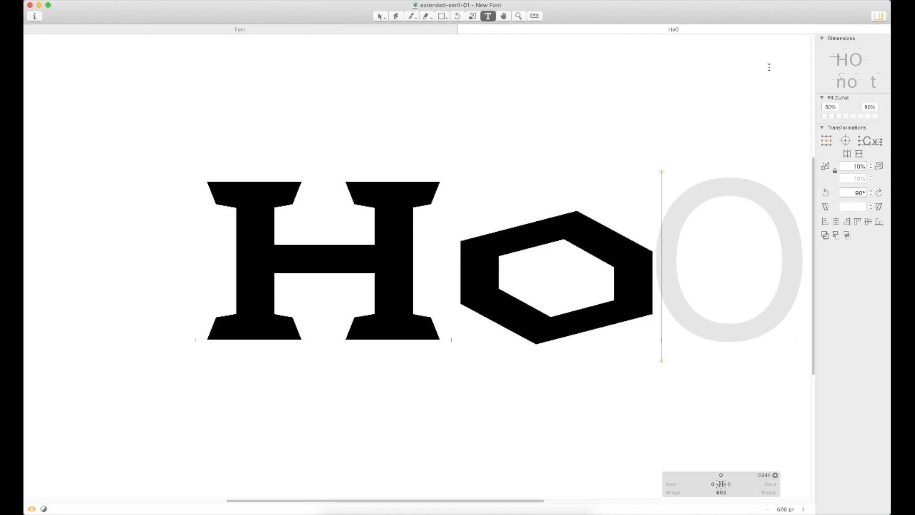
text(O)
key(Escape)
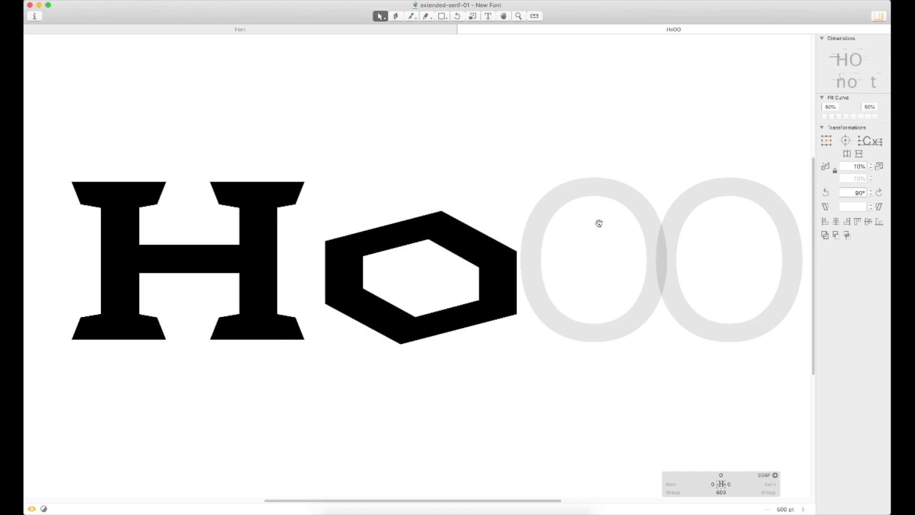
- Copy all outlines of the lowercase o into the empty capital O glyph
scroll(597, 224, right, 5)
double_click(336, 276)
key(super+a)
key(super+c)
double_click(488, 262)
key(super+v)
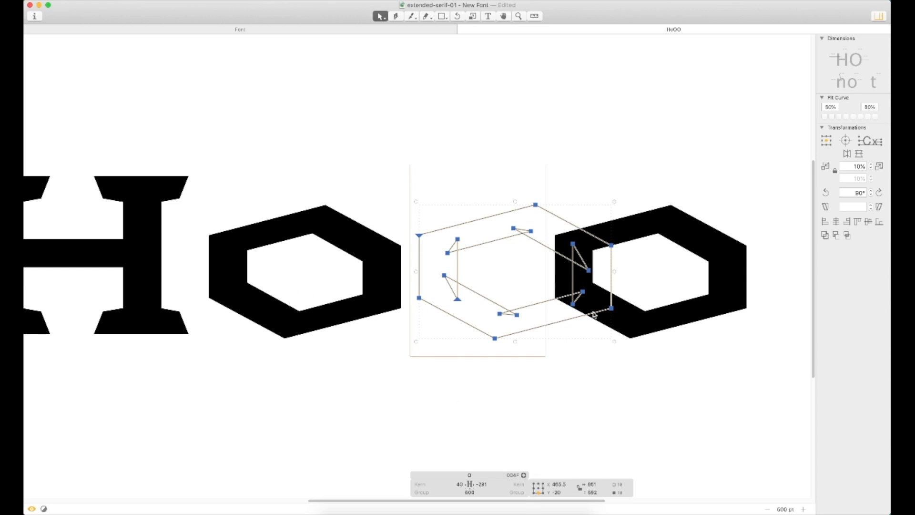
- Select the upper half of the capital O's nodes and raise them to slightly overshoot the cap height
drag(398, 203, 650, 272)
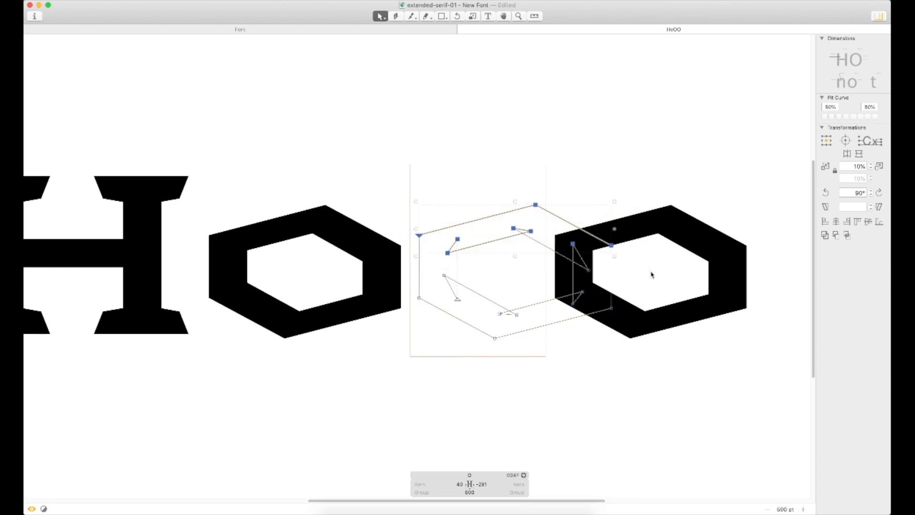
drag(586, 280, 588, 245)
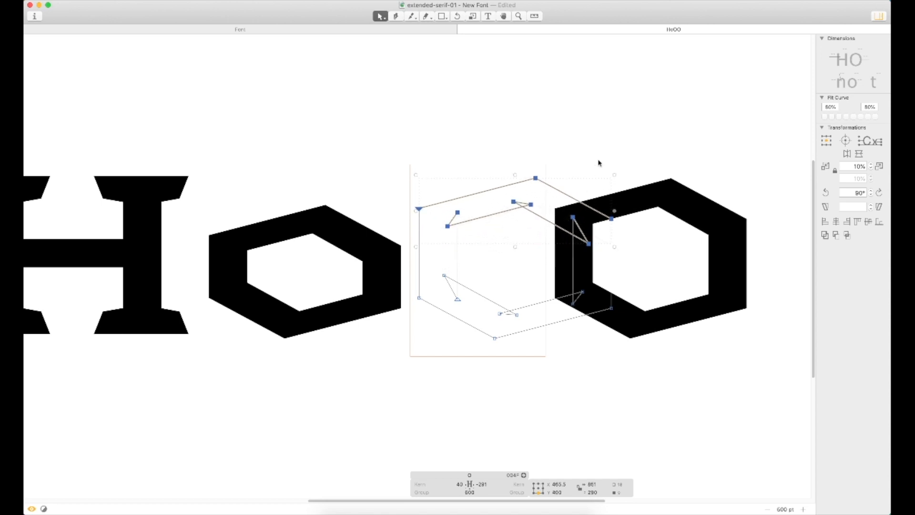
key(z)
drag(572, 144, 445, 282)
key(v)
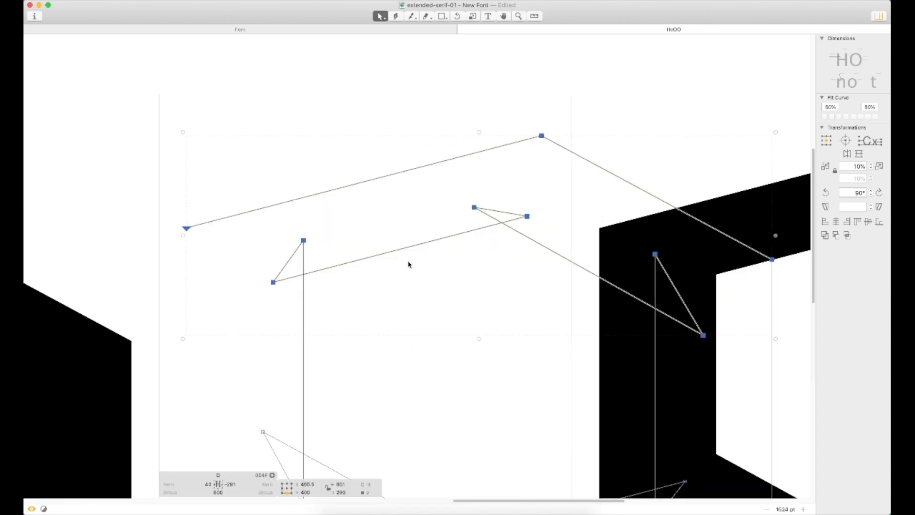
key(shift+Up)
key(shift+Up)
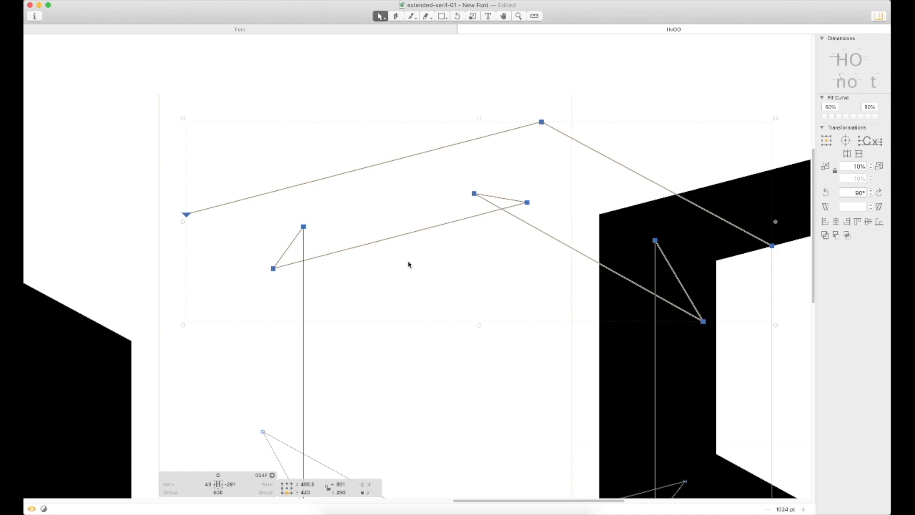
key(super+minus)
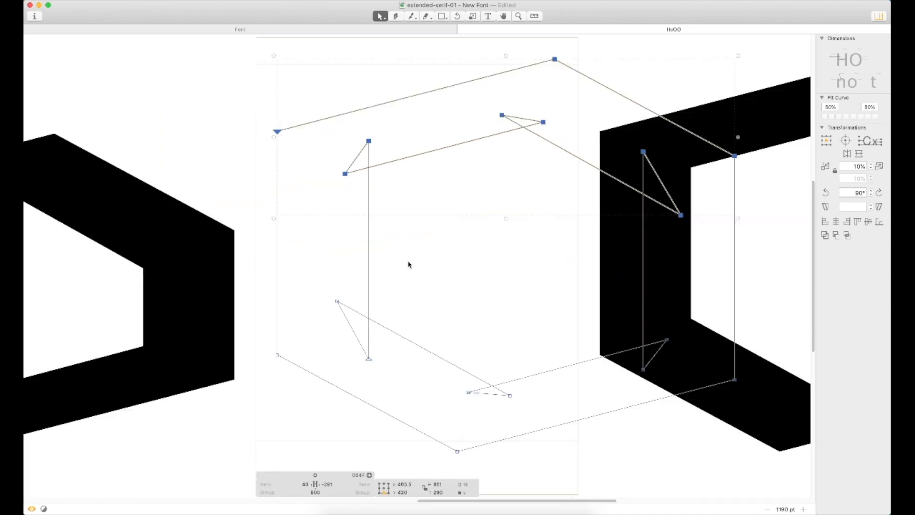
key(shift+Up)
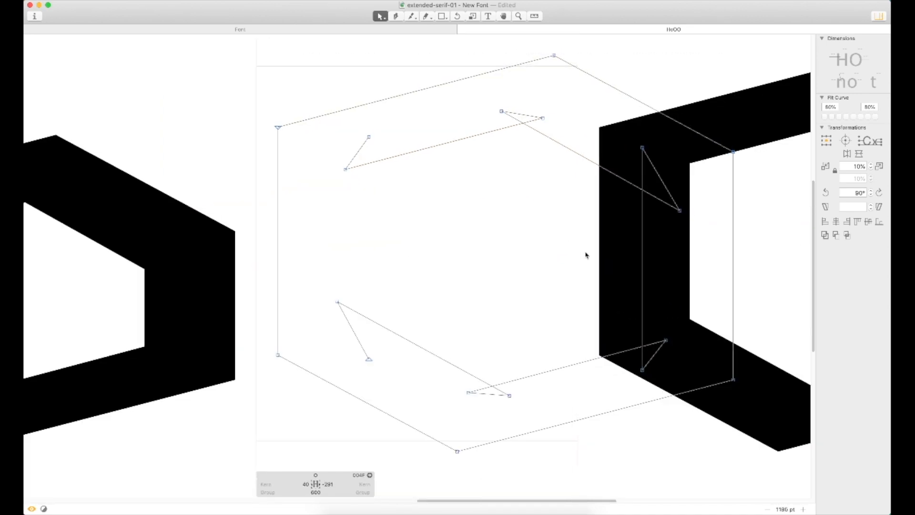
- Check the side bearings of the H for comparison with those of the capital O
key(super+minus)
key(super+minus)
key(space)
drag(517, 227, 627, 206)
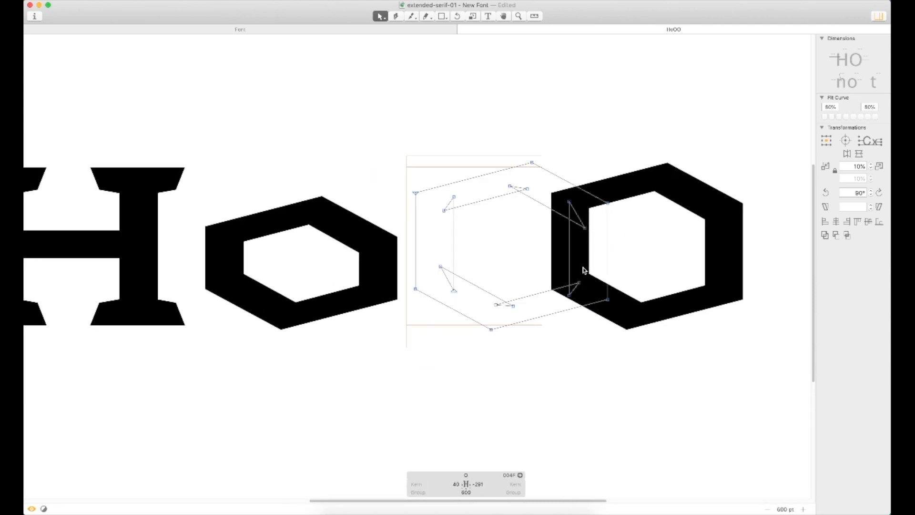
key(space)
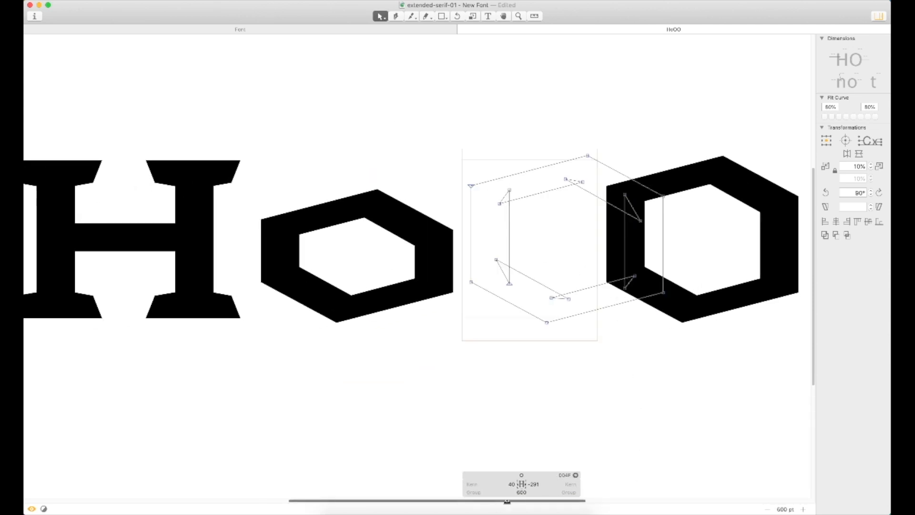
click(502, 485)
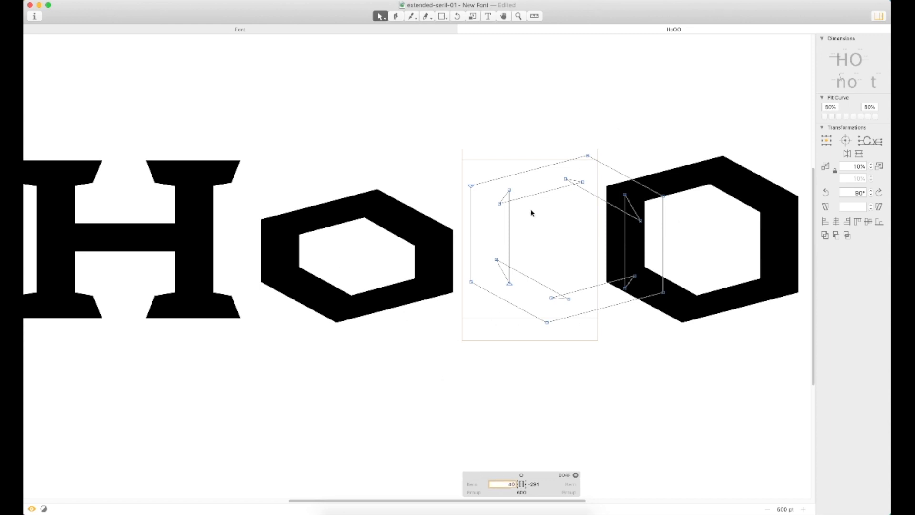
text(-25)
double_click(136, 212)
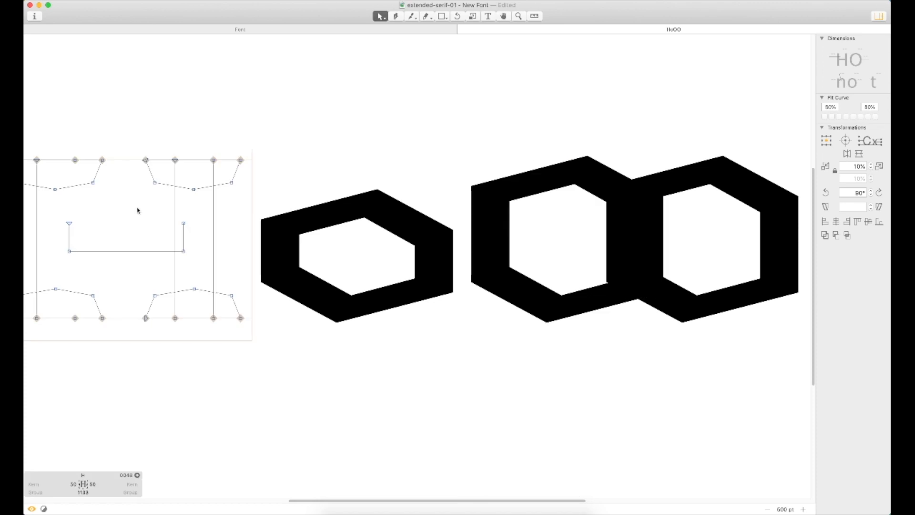
- Set the capital O's right side bearing to 40
double_click(520, 268)
click(499, 481)
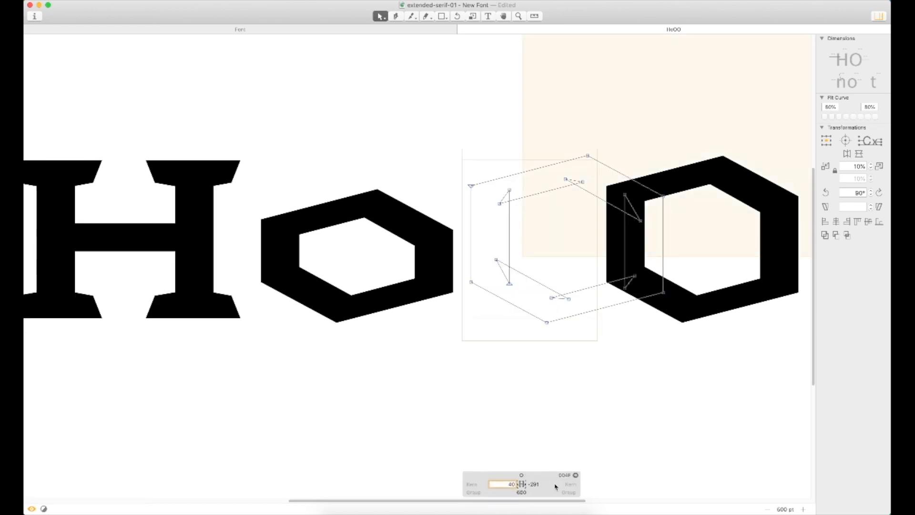
key(Tab)
text(30)
key(Return)
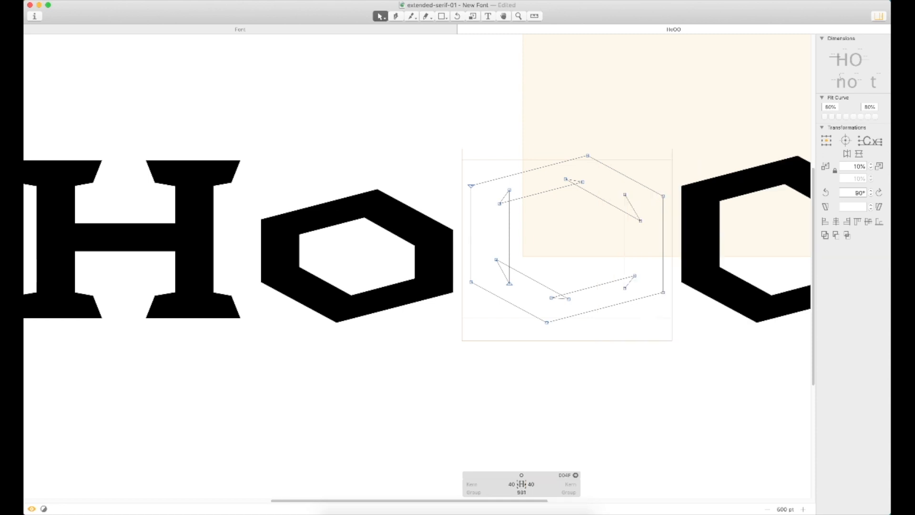
- Remove the lowercase o from the sample text so that it reads "HOO"
key(super+minus)
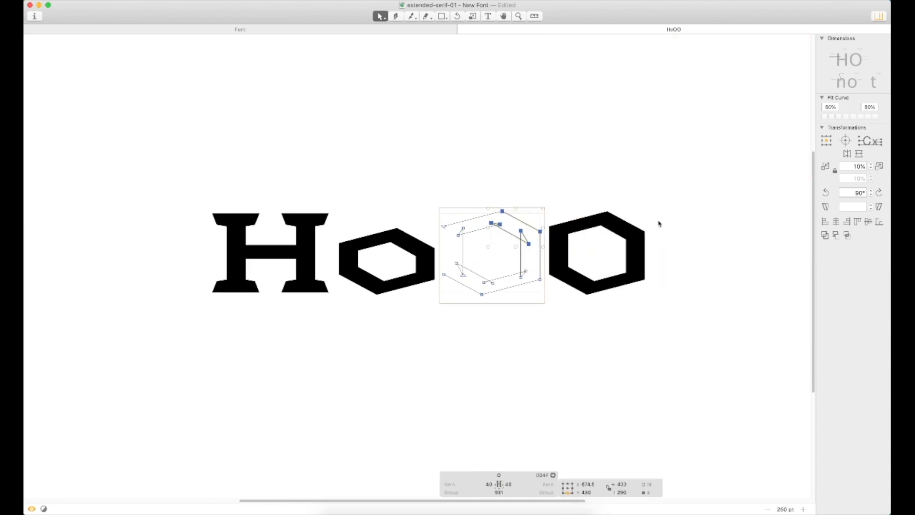
key(t)
key(Escape)
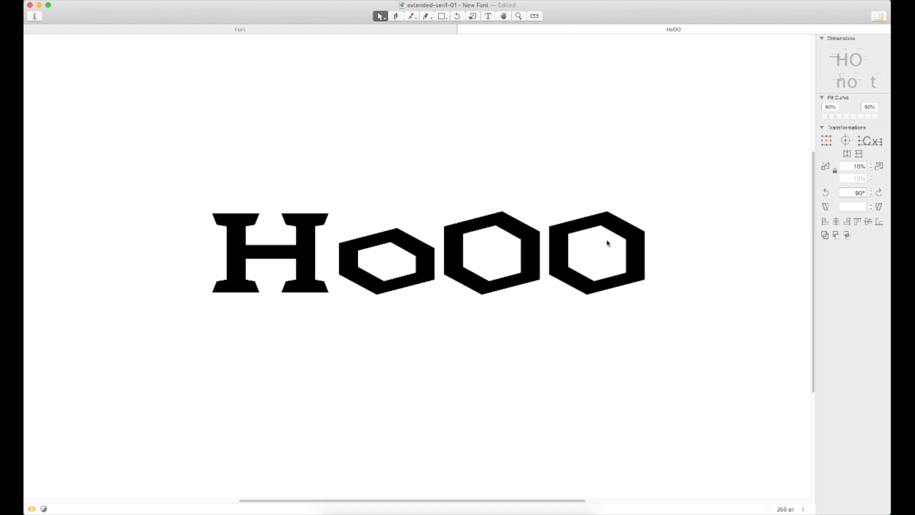
key(t)
click(435, 252)
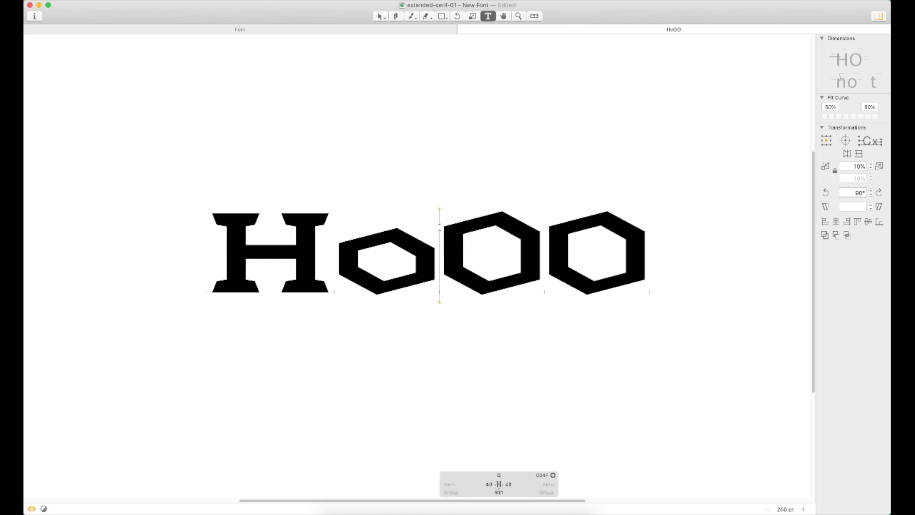
key(BackSpace)
click(558, 251)
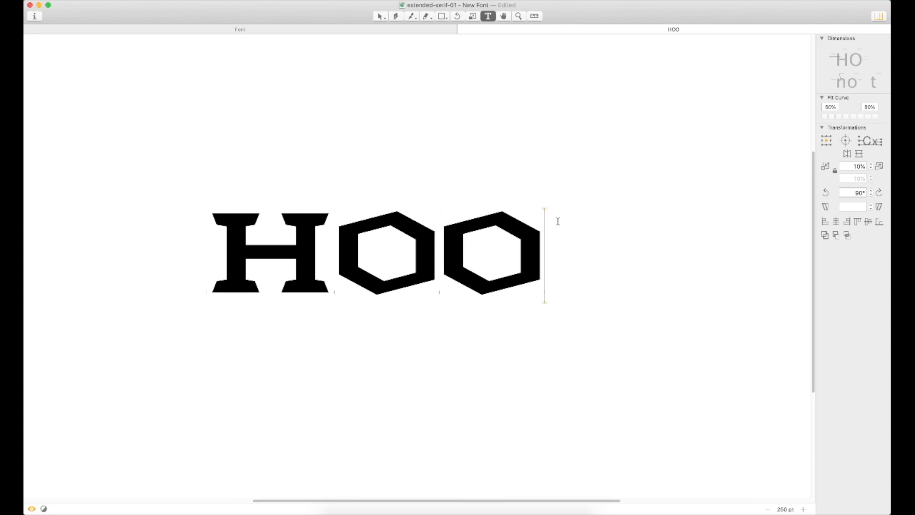
- Copy the outline of the H's right stem to use as a thickness reference
key(v)
scroll(545, 117, up, 3)
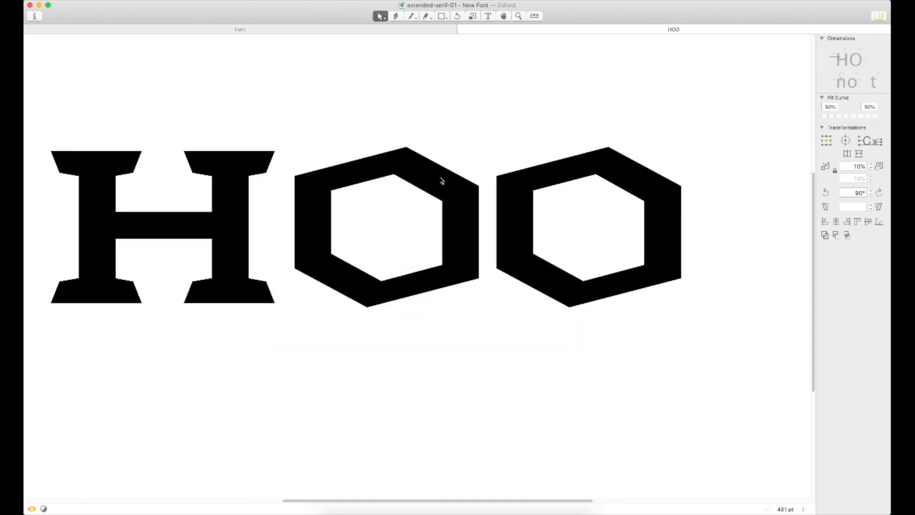
drag(423, 184, 596, 170)
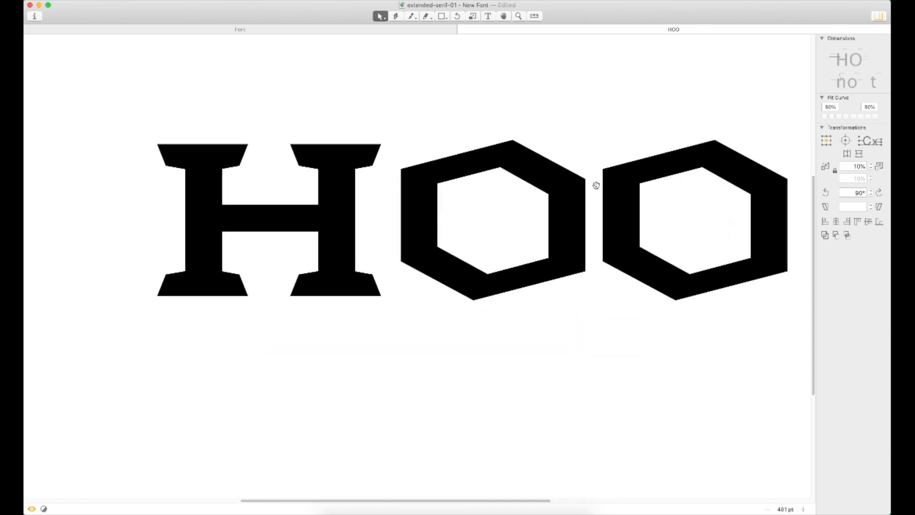
key(super+minus)
key(z)
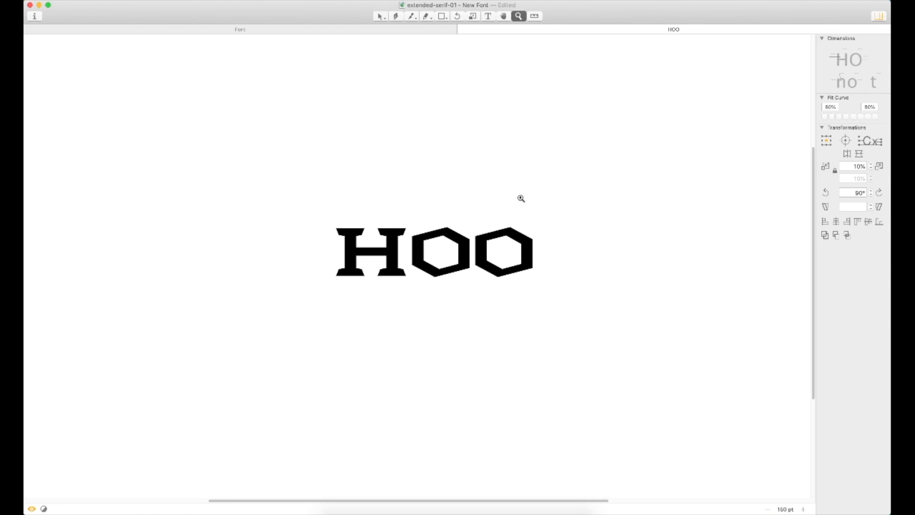
drag(521, 198, 384, 265)
double_click(303, 292)
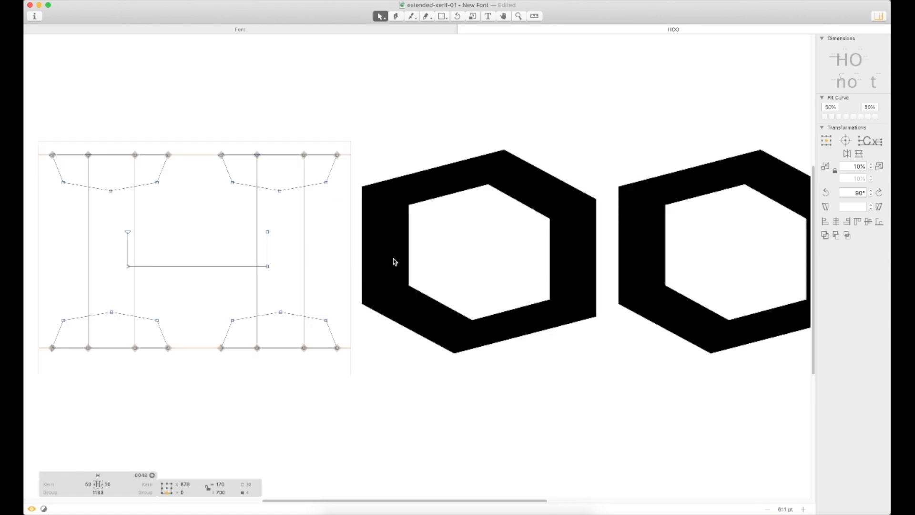
- Paste the H stem into the O, align it over the O's right side to compare thickness, and remove it
double_click(395, 262)
click(573, 248)
click(574, 251)
click(571, 255)
click(569, 252)
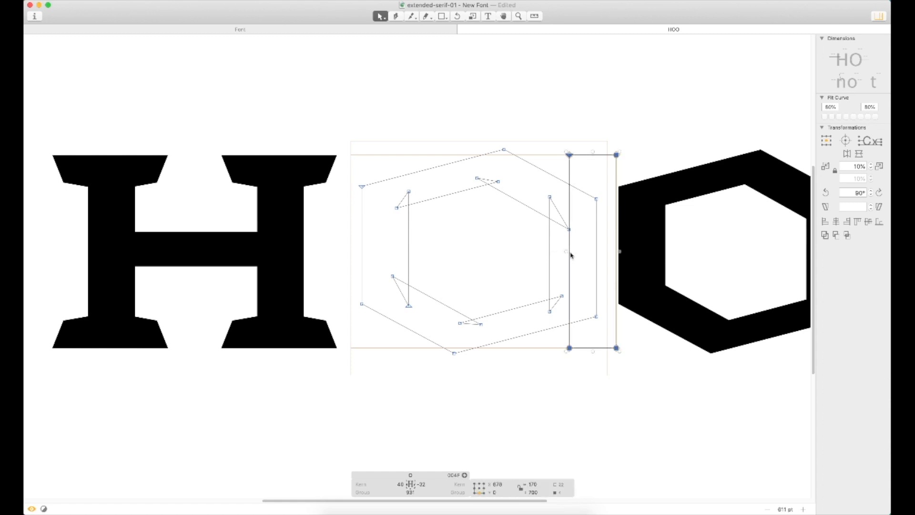
drag(571, 255, 551, 259)
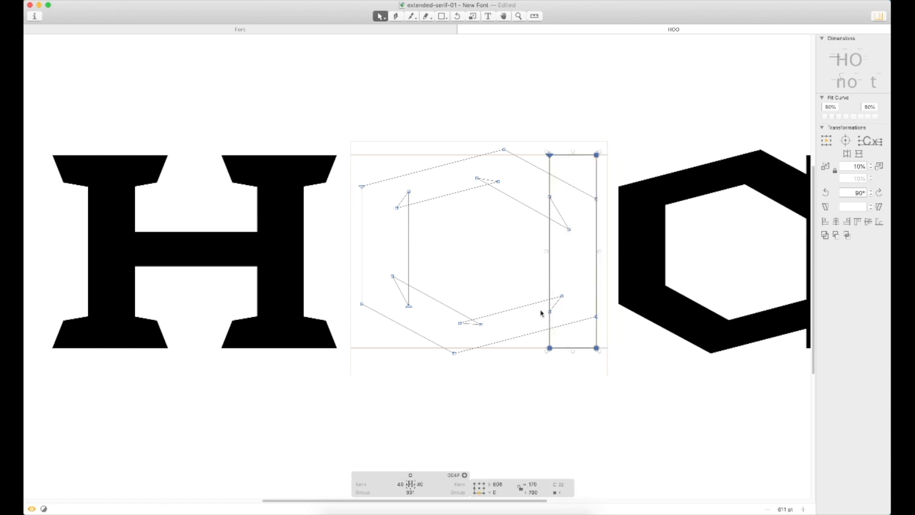
click(543, 325)
- View the filled "HOO" sample text, and return to the font's glyph overview
key(super+minus)
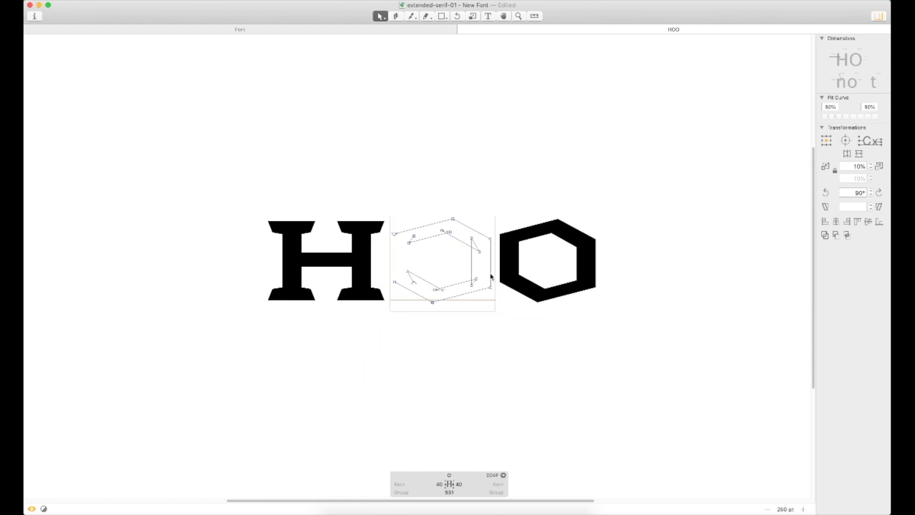
key(t)
click(627, 260)
key(Escape)
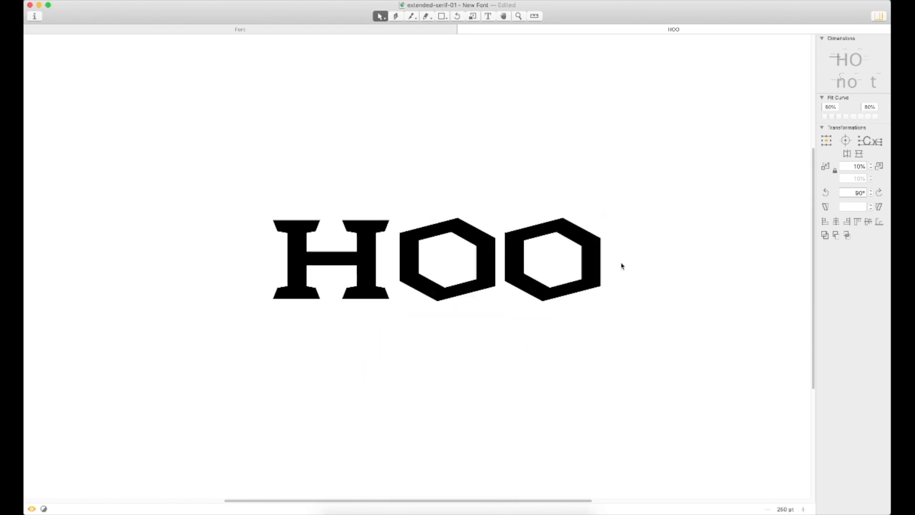
click(461, 28)
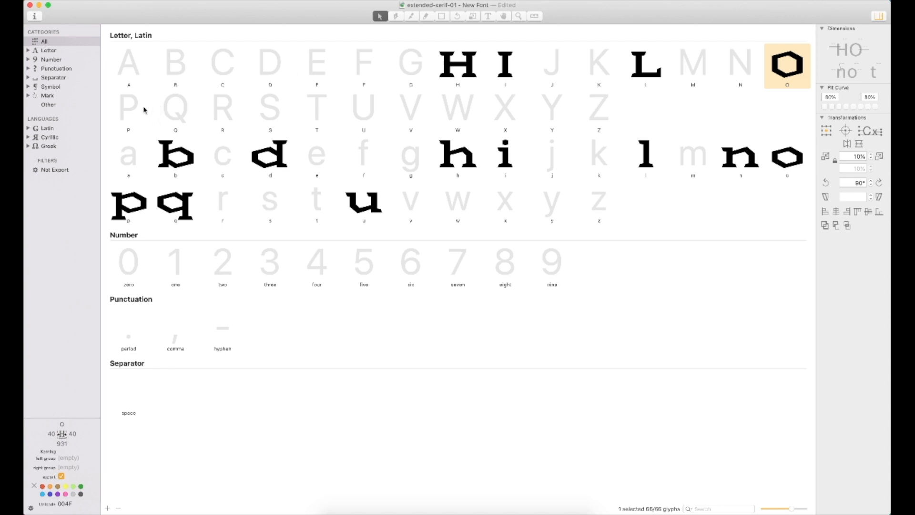
- Open the capital P glyph for editing and add a lowercase p and a capital O in front of it
double_click(134, 121)
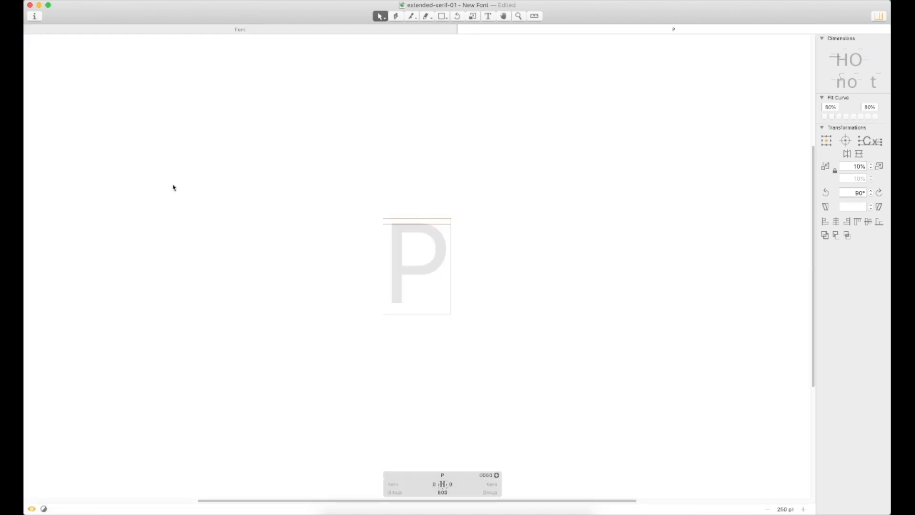
text(tp)
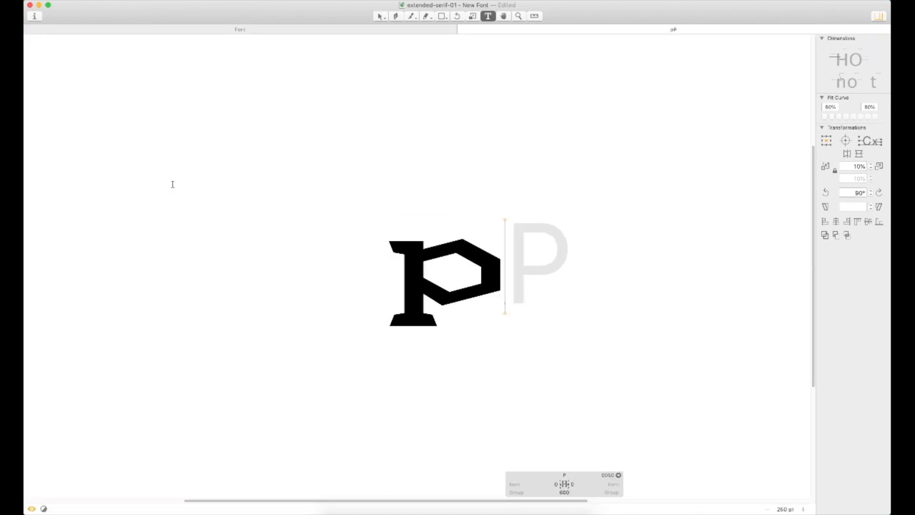
text(o)
key(Escape)
- Copy all outlines of the lowercase p into the empty capital P glyph
double_click(441, 269)
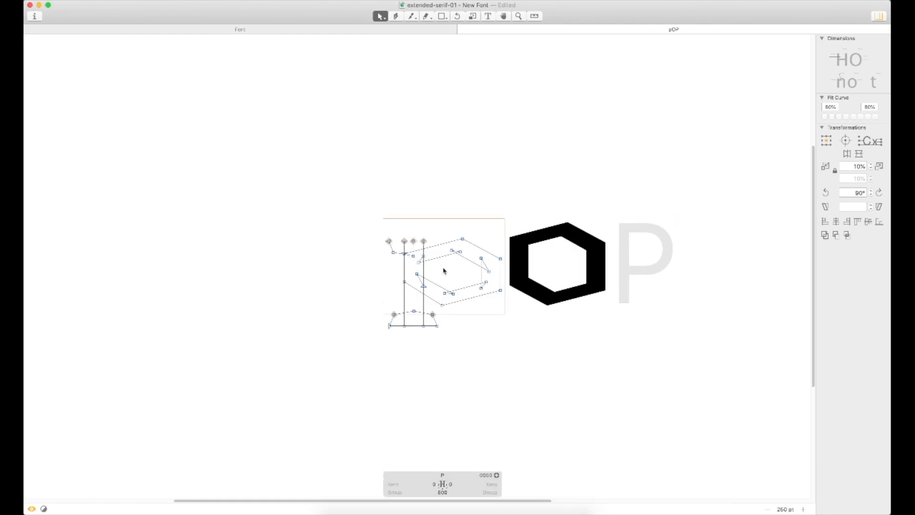
key(super+a)
double_click(635, 257)
key(super+v)
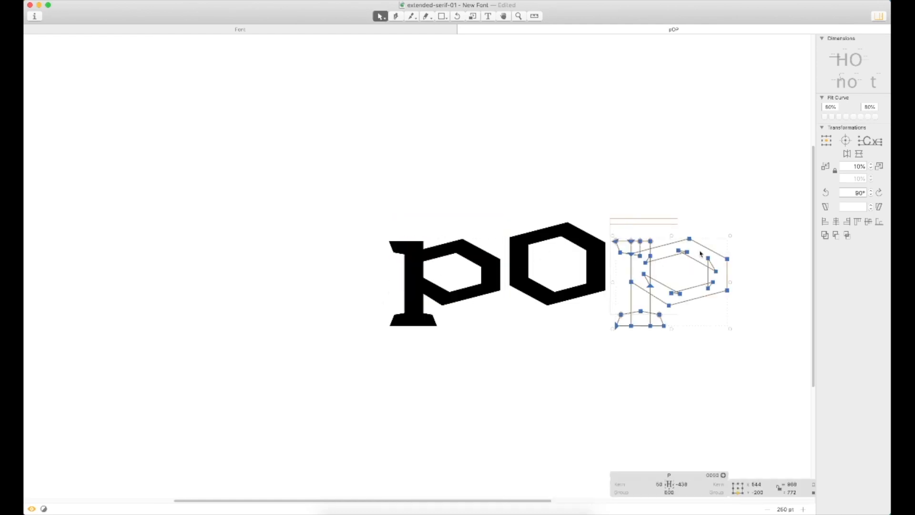
- Add a capital H after the P in the sample text and resume editing the P's outlines
drag(698, 246, 530, 249)
text(tH)
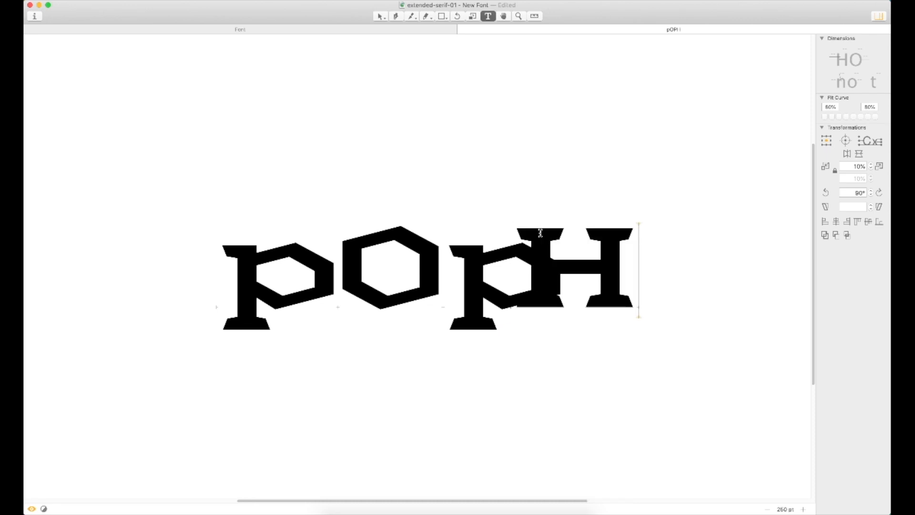
key(Escape)
key(super+shift+i)
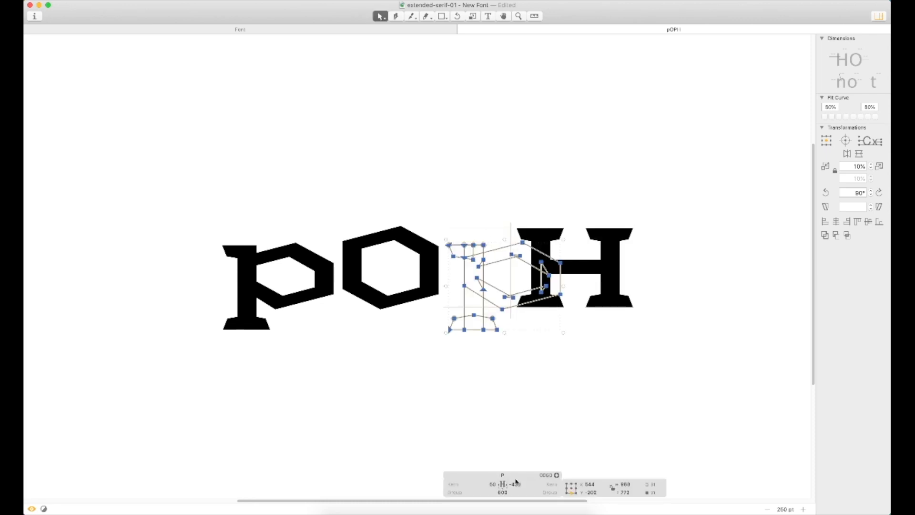
- Link the P's left sidebearing to the H and its right sidebearing to the O, then deselect its outlines
click(481, 483)
text(H)
key(Tab)
text(O)
key(Return)
click(557, 203)
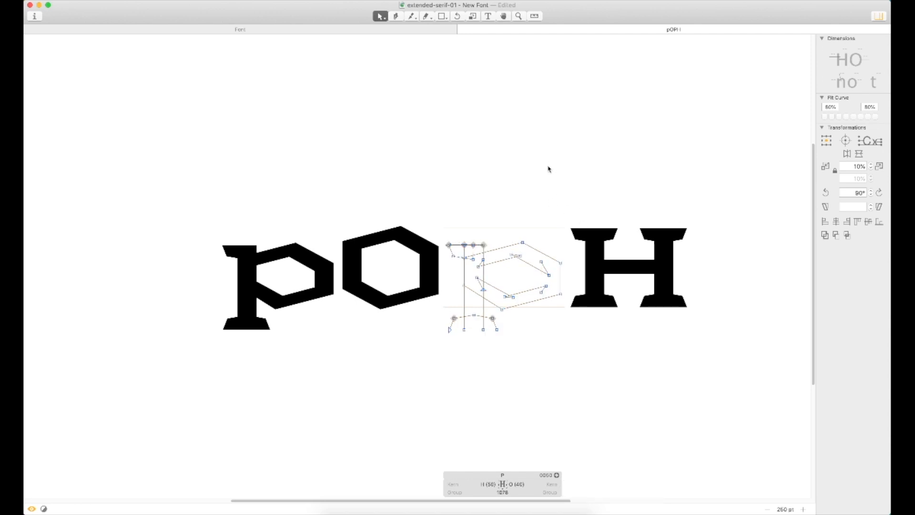
- Copy the H's left stem together with its upper and lower serifs into the P glyph
key(z)
drag(755, 170, 369, 326)
key(v)
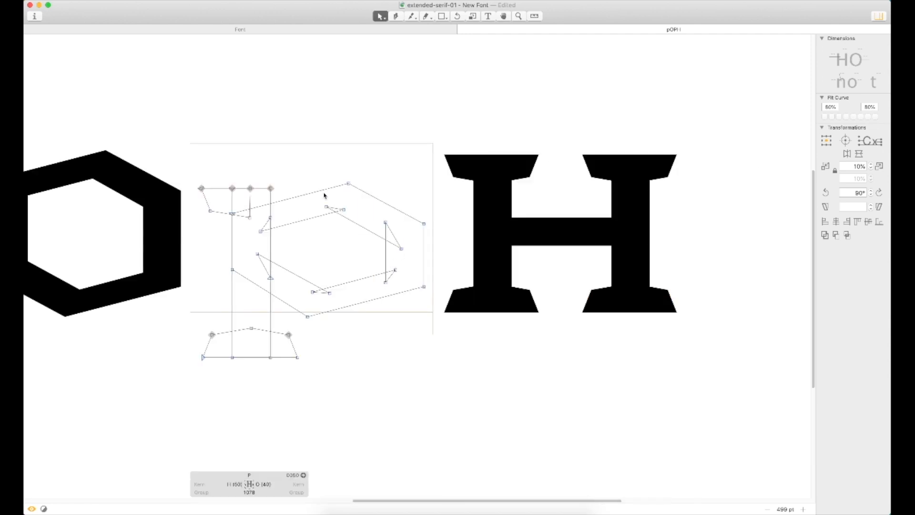
scroll(547, 149, left, 5)
double_click(548, 150)
double_click(566, 166)
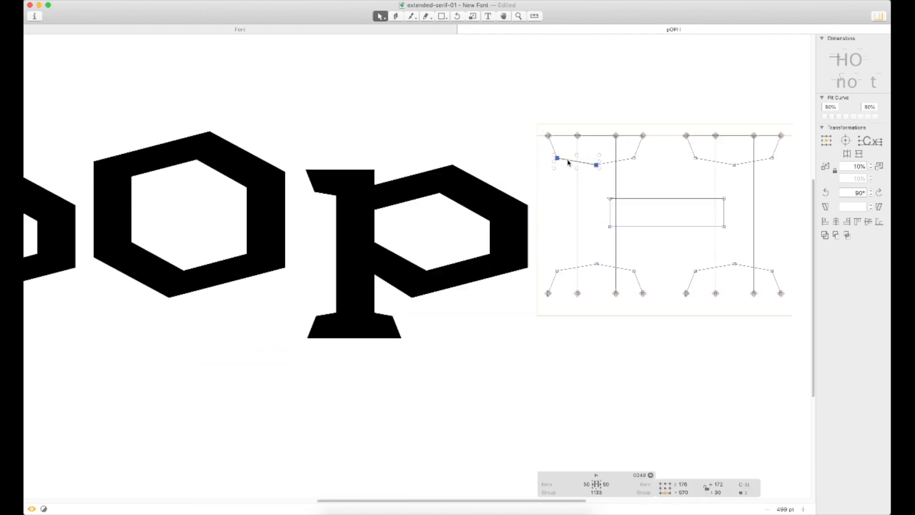
shift+click(571, 272)
key(ctrl+c)
double_click(446, 252)
key(ctrl+v)
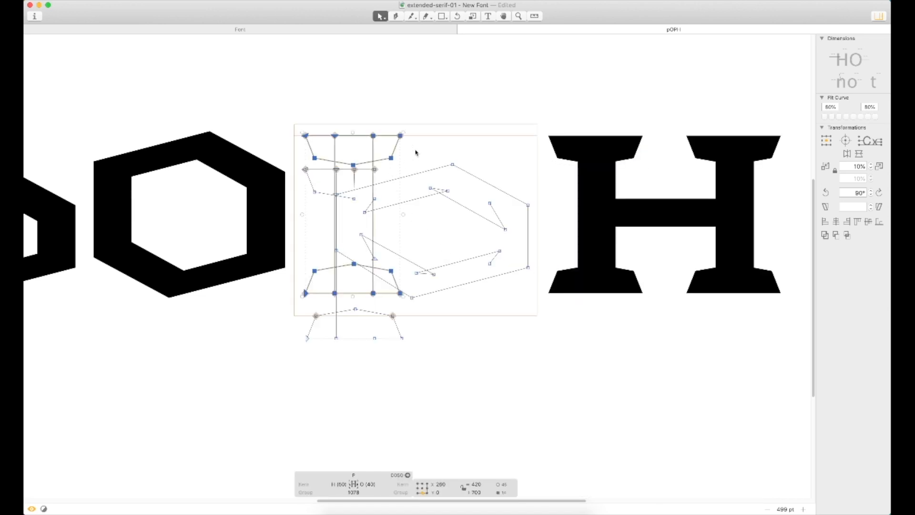
click(434, 141)
- Delete the old lowercase p's upper serif, stem and descender serif from the P glyph
double_click(316, 179)
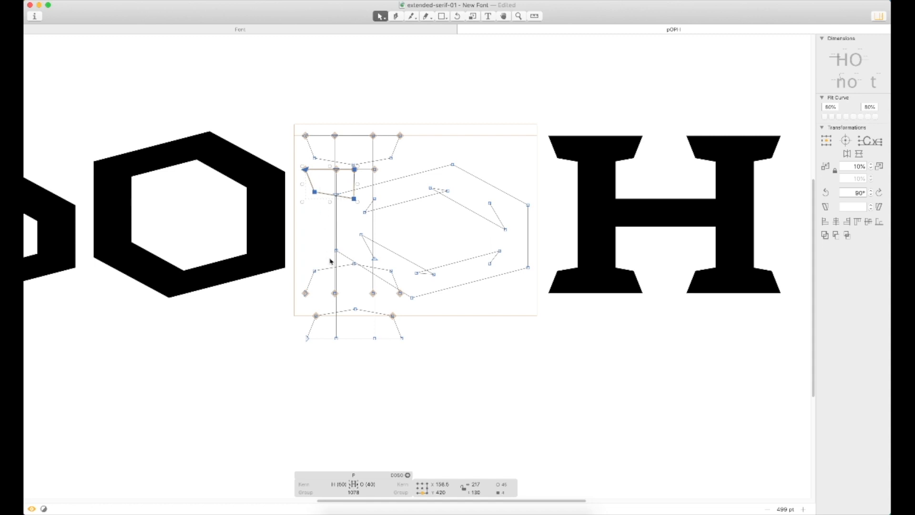
key(BackSpace)
click(325, 324)
double_click(341, 319)
key(BackSpace)
- Nudge the inner and outer contours of the P's bowl left towards the edge of the new stem
double_click(422, 197)
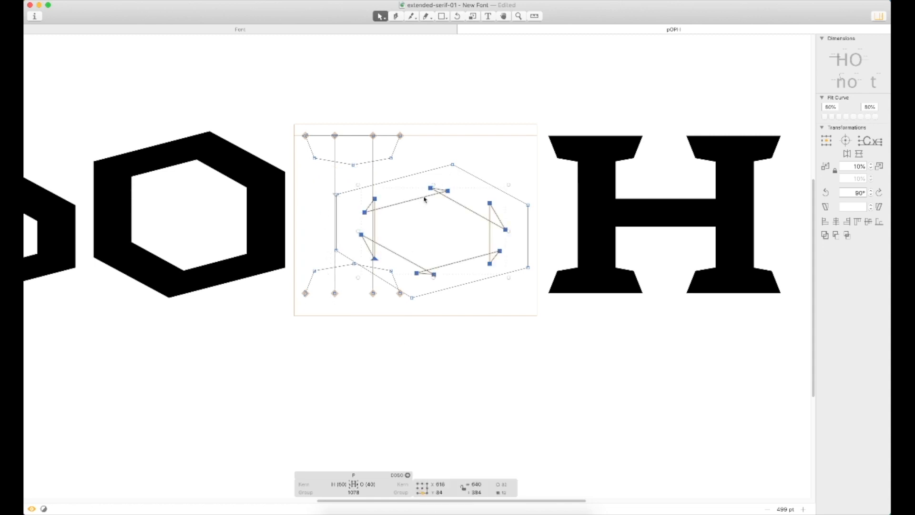
shift+double_click(475, 178)
key(Left)
key(Left)
key(Left)
key(Left)
key(Left)
key(Left)
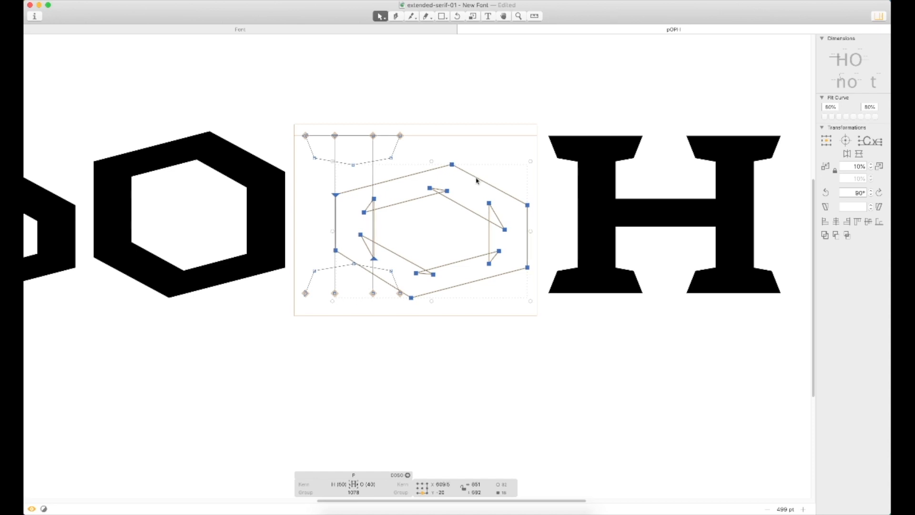
drag(398, 184, 303, 281)
click(453, 235)
- Fine-align both bowl contours horizontally so the bowl's left edge matches the stem's left edge exactly
key(super+space)
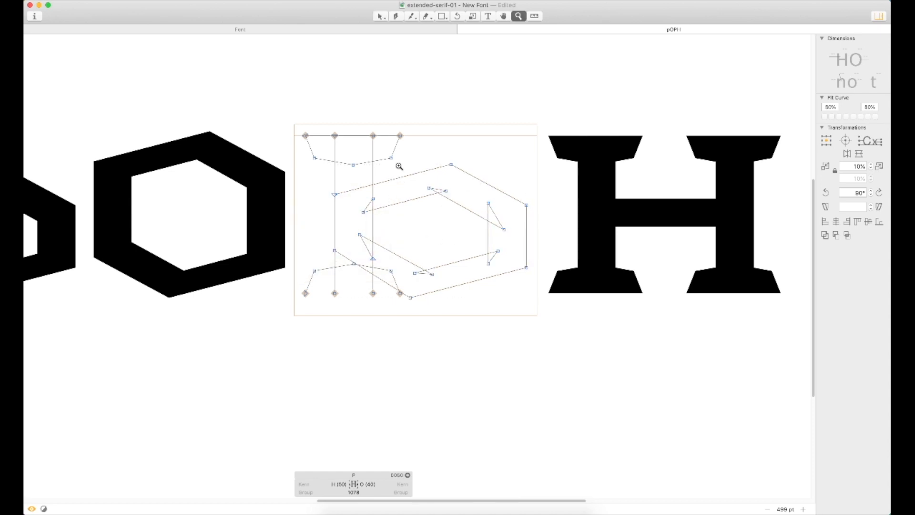
drag(403, 160, 285, 301)
double_click(485, 122)
shift+double_click(561, 186)
key(super+space)
drag(394, 291, 359, 313)
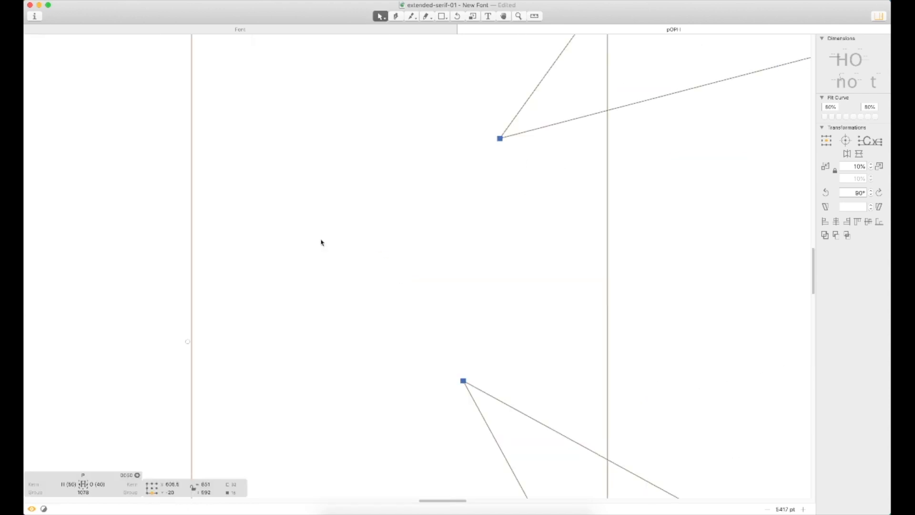
- Raise both bowl contours to the cap height, with the outer peak overshooting it slightly
key(super+0)
drag(505, 135, 493, 68)
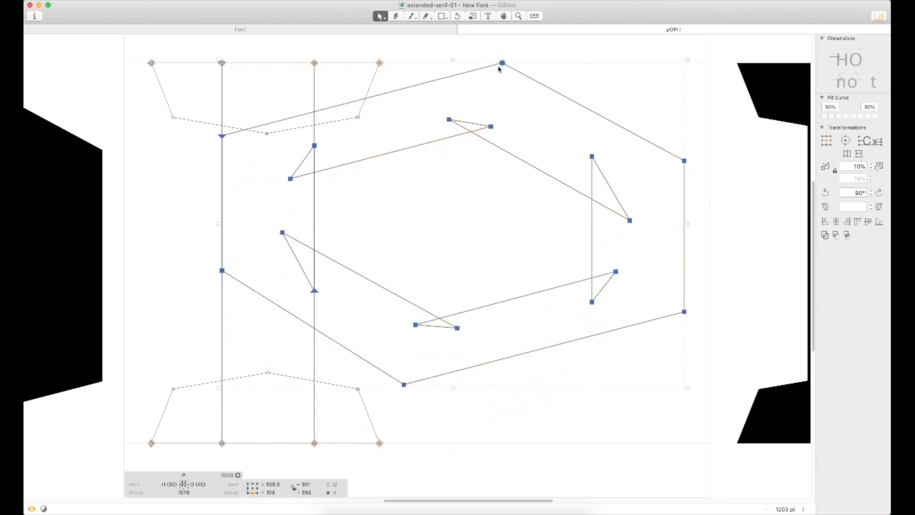
key(shift+Up)
key(shift+Up)
click(606, 420)
key(super+minus)
key(super+minus)
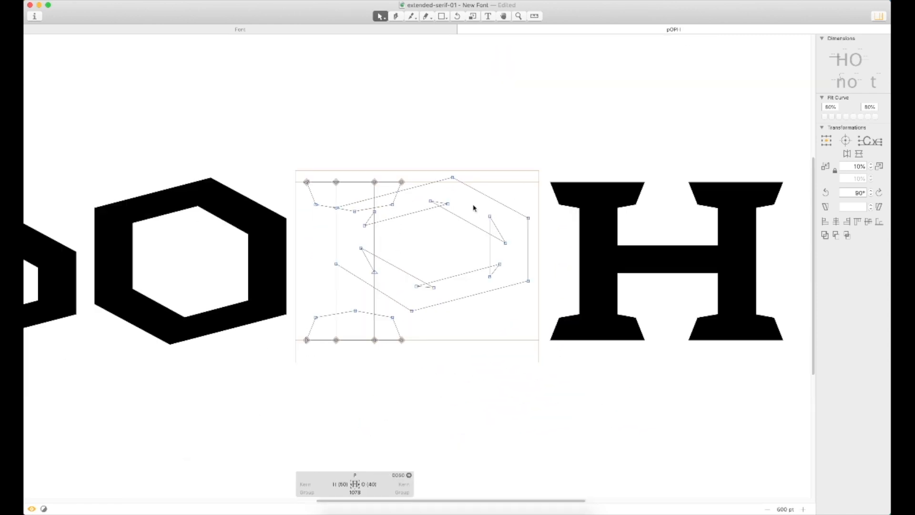
- Pull the right-hand nodes of the P's upper serif inside the stem so the serif projects only to the left
drag(439, 143, 294, 256)
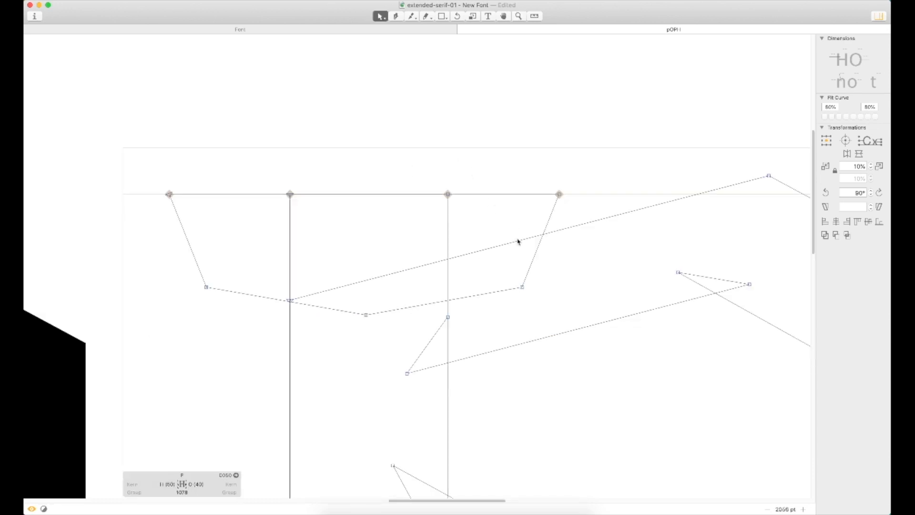
drag(523, 286, 382, 194)
click(443, 151)
key(super+0)
key(super+minus)
key(super+minus)
key(super+minus)
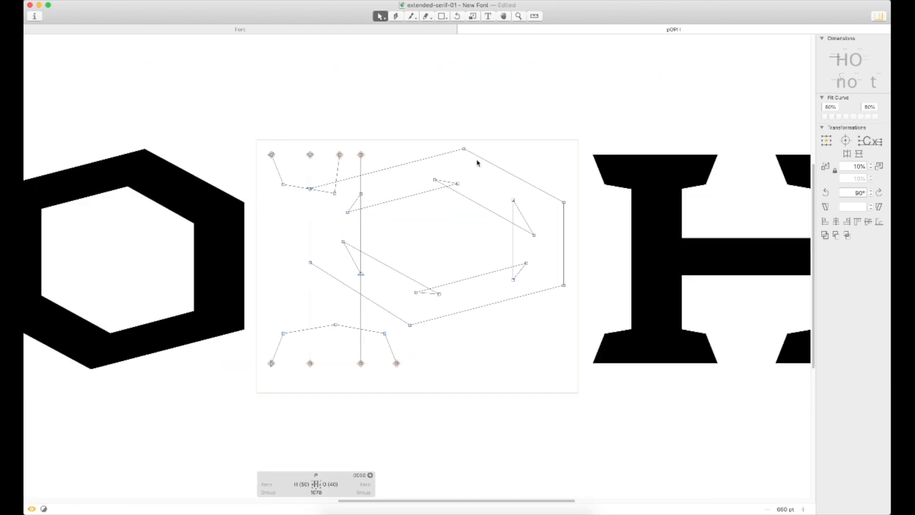
- Review the filled capital P in the sample text beside the lowercase p, O and H
key(super+0)
key(super+minus)
key(super+minus)
key(super+minus)
key(super+minus)
key(t)
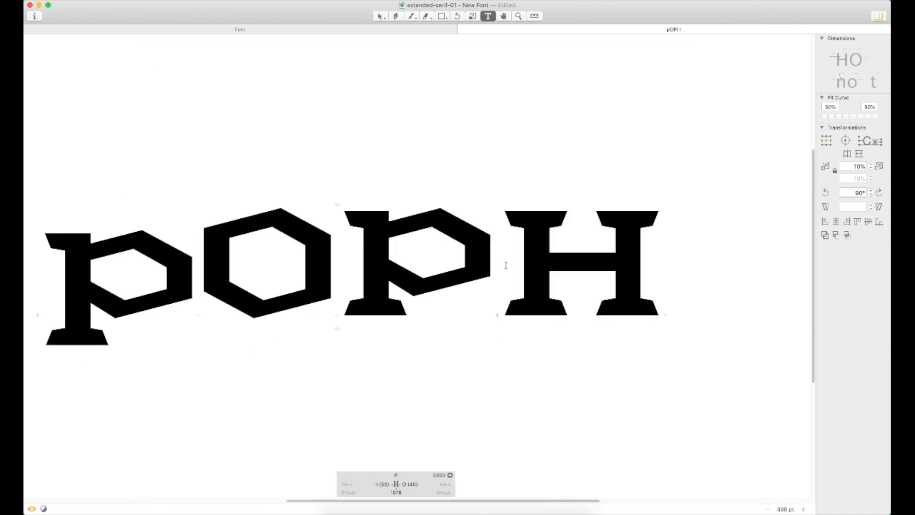
click(512, 271)
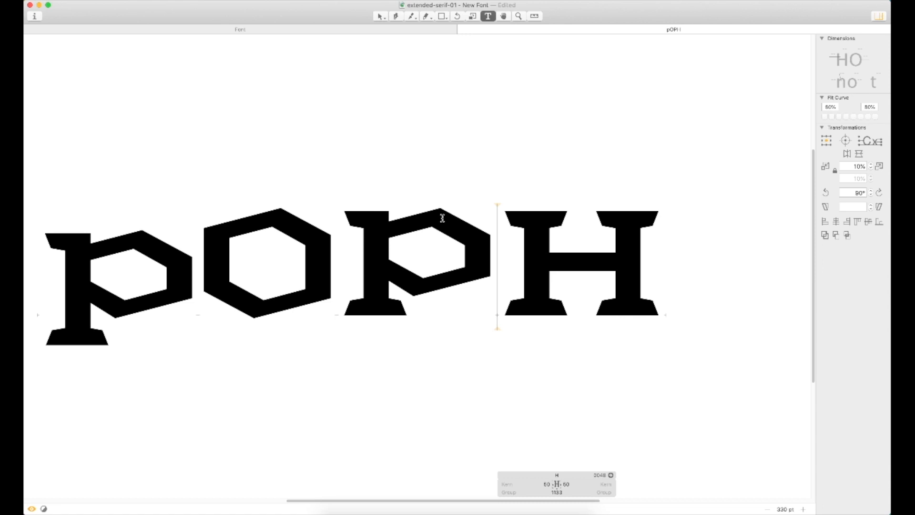
key(Escape)
key(space)
drag(465, 297, 531, 275)
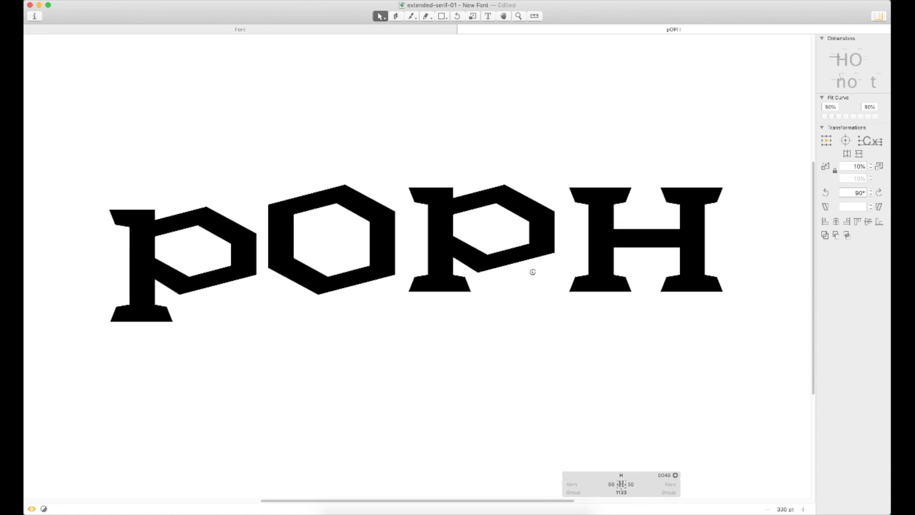
key(t)
click(735, 241)
key(Escape)
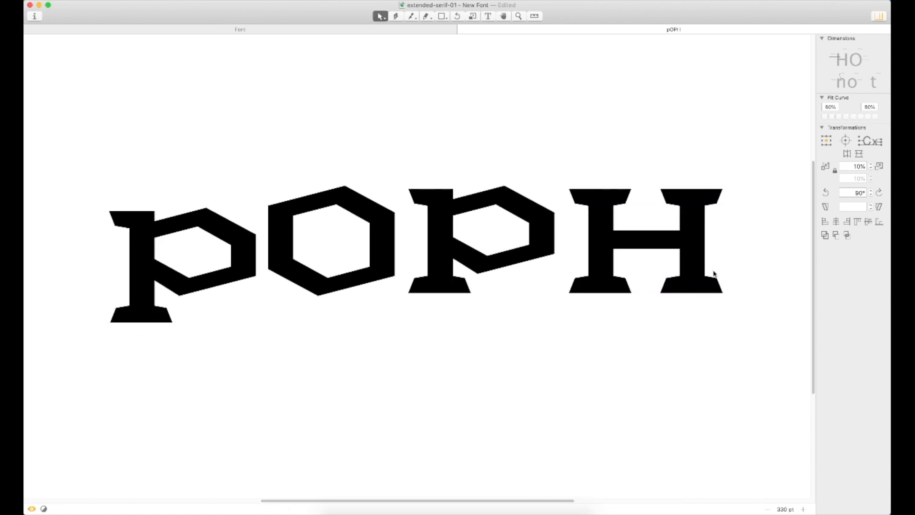
- Raise the lower nodes of the P bowl's inner and outer contours slightly
key(super+space)
drag(609, 156, 341, 381)
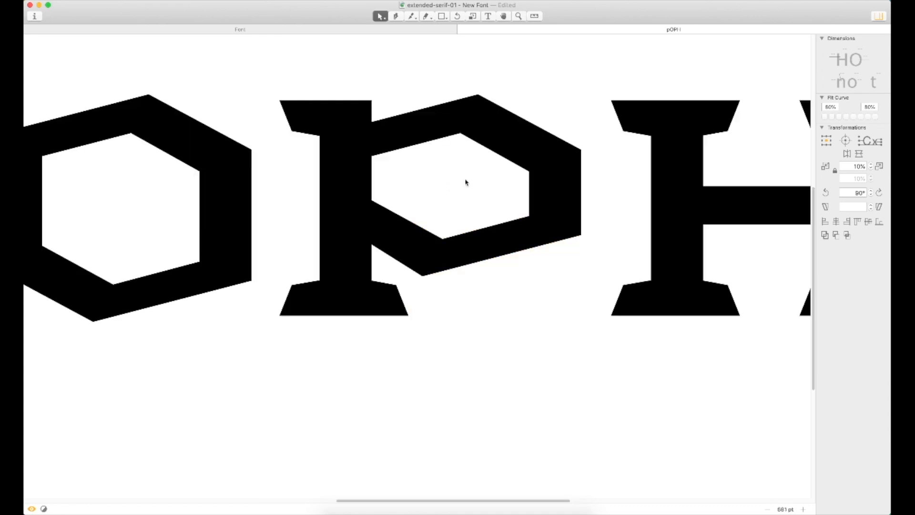
double_click(473, 243)
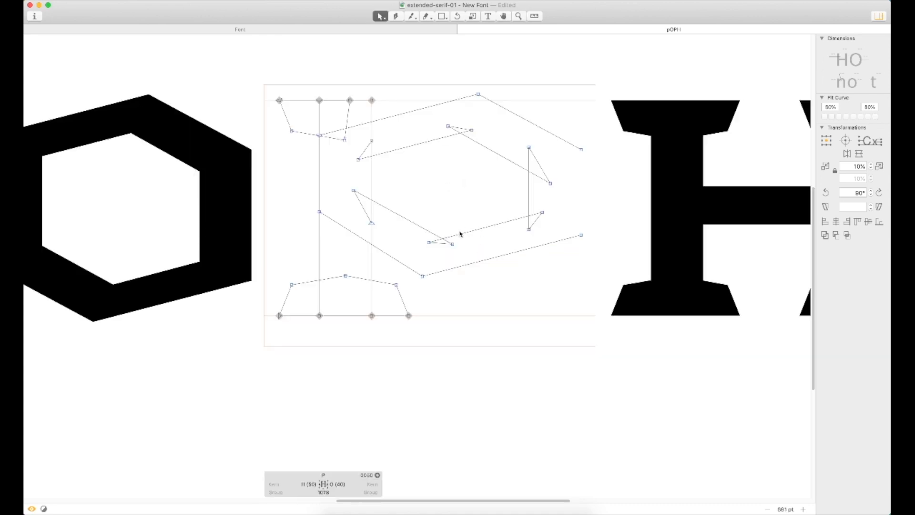
double_click(374, 183)
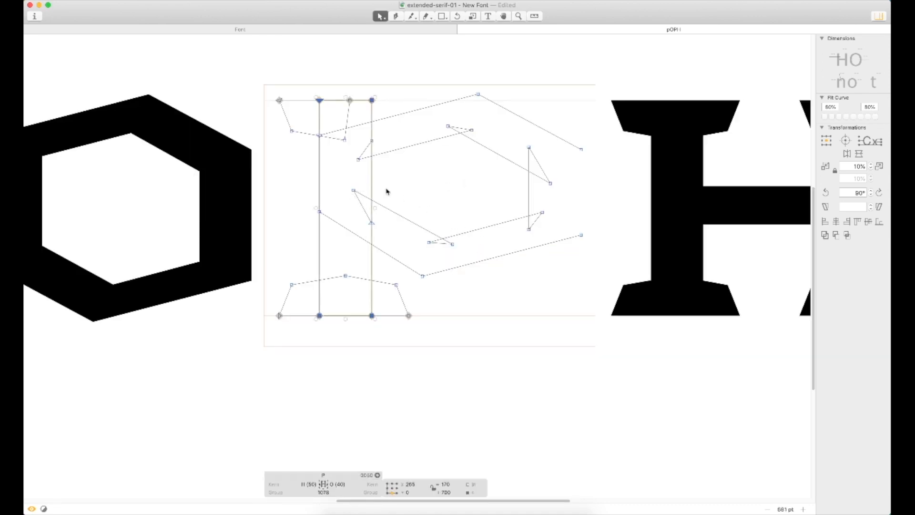
click(409, 194)
click(319, 212)
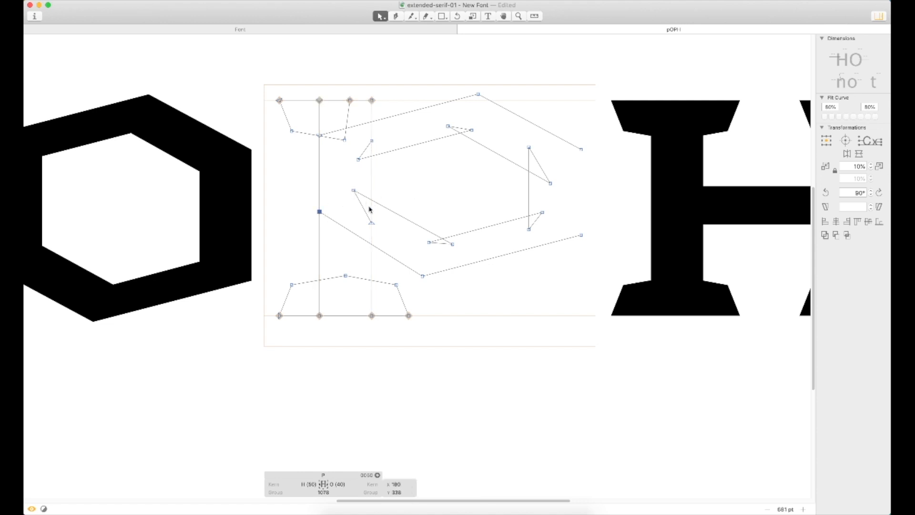
shift+click(354, 190)
shift+click(372, 222)
drag(465, 223, 424, 253)
shift+click(423, 276)
drag(515, 207, 563, 236)
drag(608, 217, 573, 261)
key(shift+Up)
key(shift+Up)
click(562, 294)
- Check the P's adjusted bowl proportions in the filled sample text at a reduced view
key(super+minus)
key(super+space)
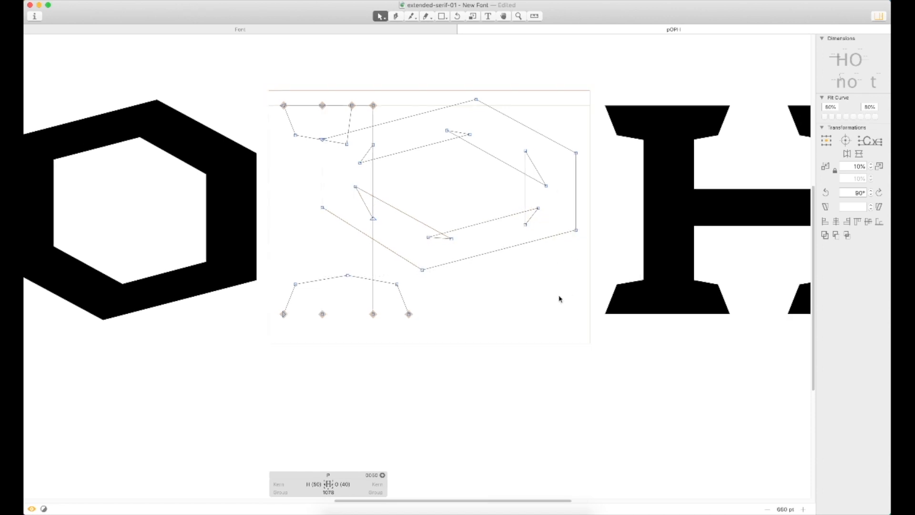
key(Escape)
key(super+minus)
key(super+minus)
key(t)
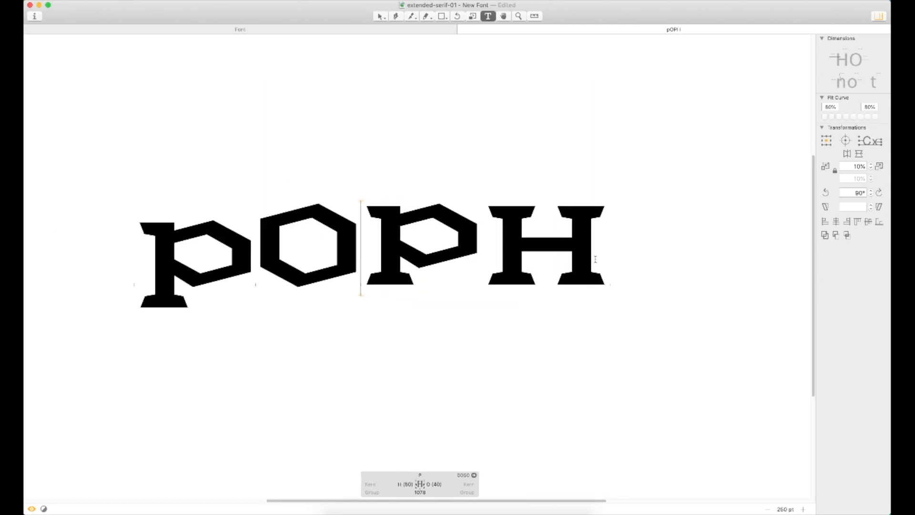
click(632, 254)
key(Escape)
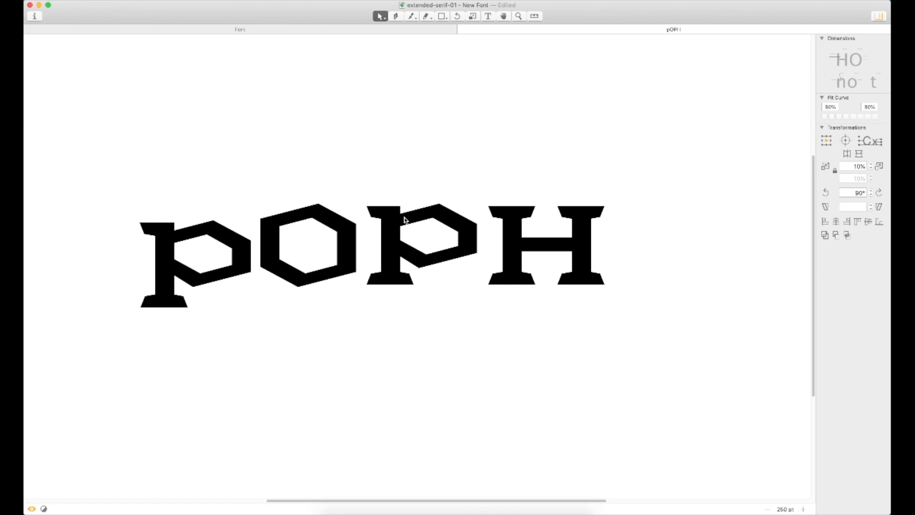
- Insert a capital R before the H in the sample text and add the capital P to it as a component
key(t)
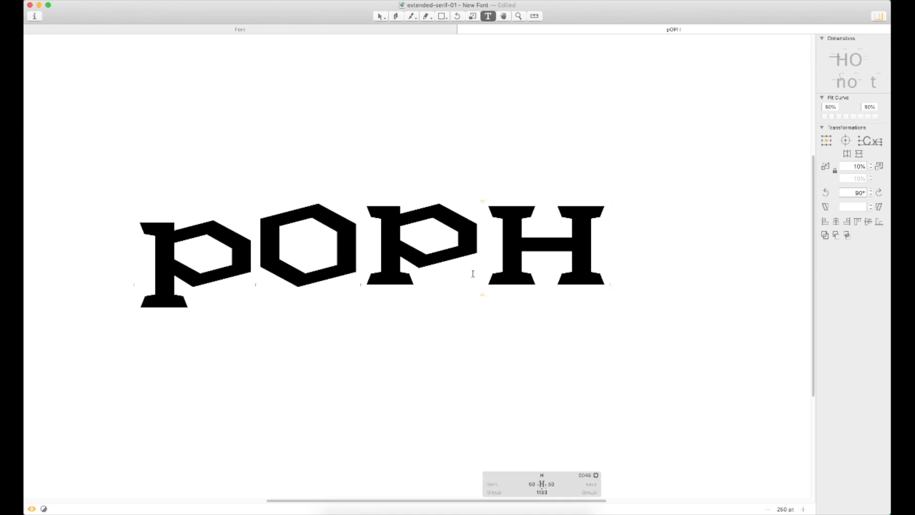
text(R)
key(Escape)
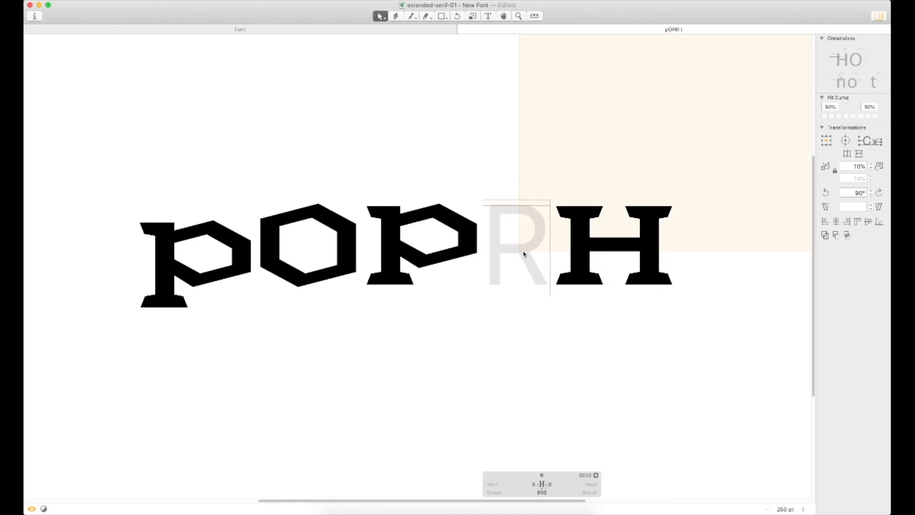
key(super+shift+c)
text(O)
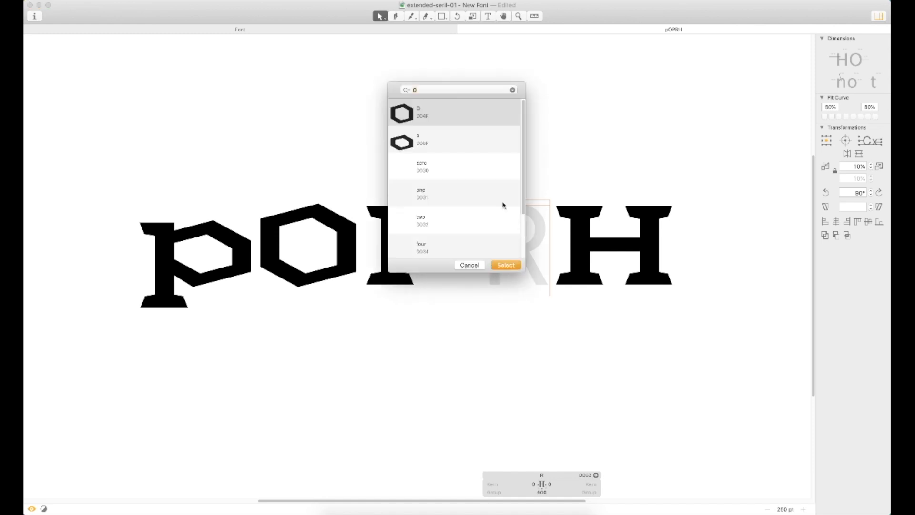
key(Return)
- Examine the R's P component up close and compare it with the neighbouring P and H
key(super+space)
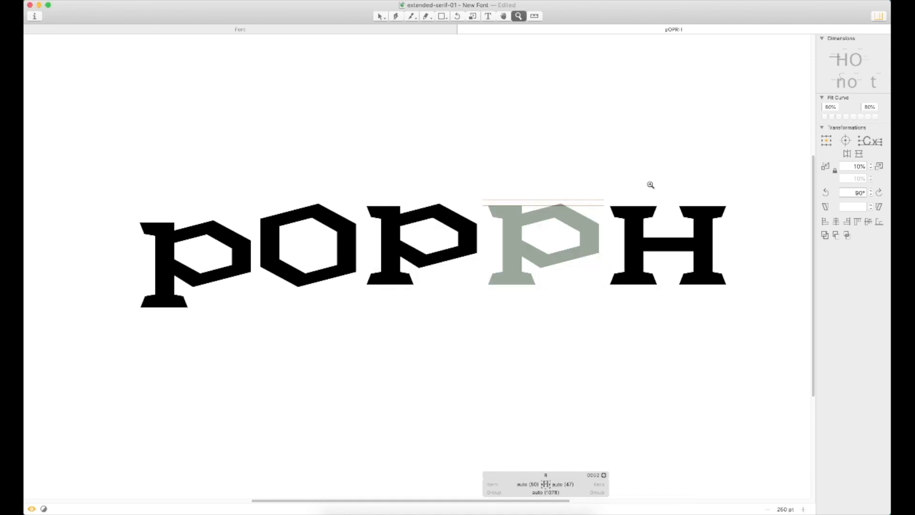
drag(645, 168, 440, 342)
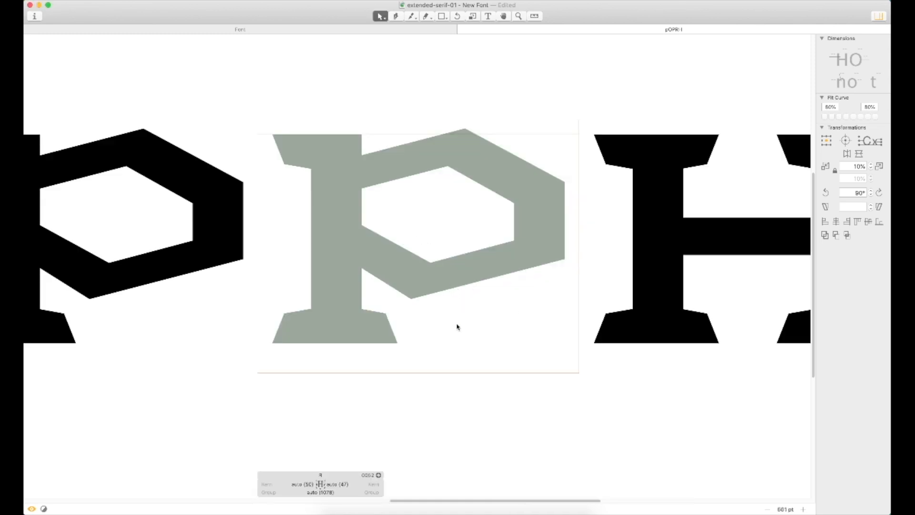
scroll(521, 251, left, 5)
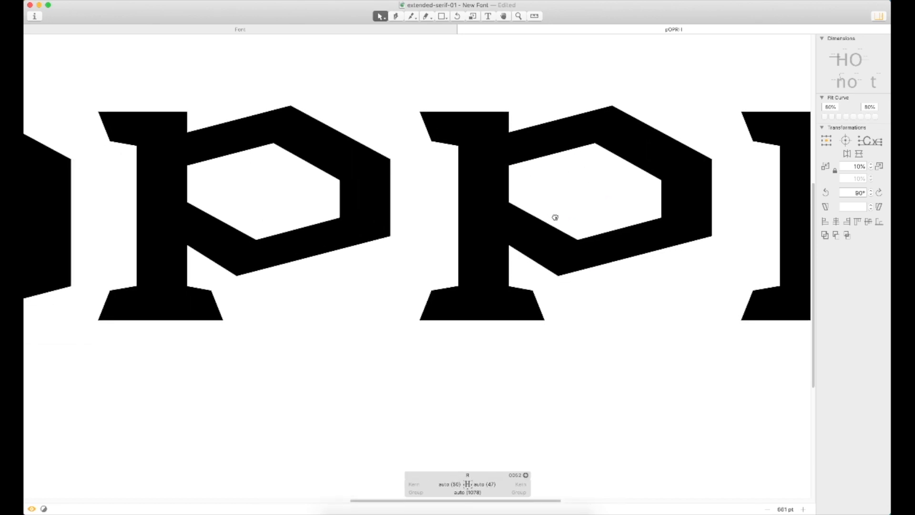
scroll(553, 217, right, 4)
click(453, 173)
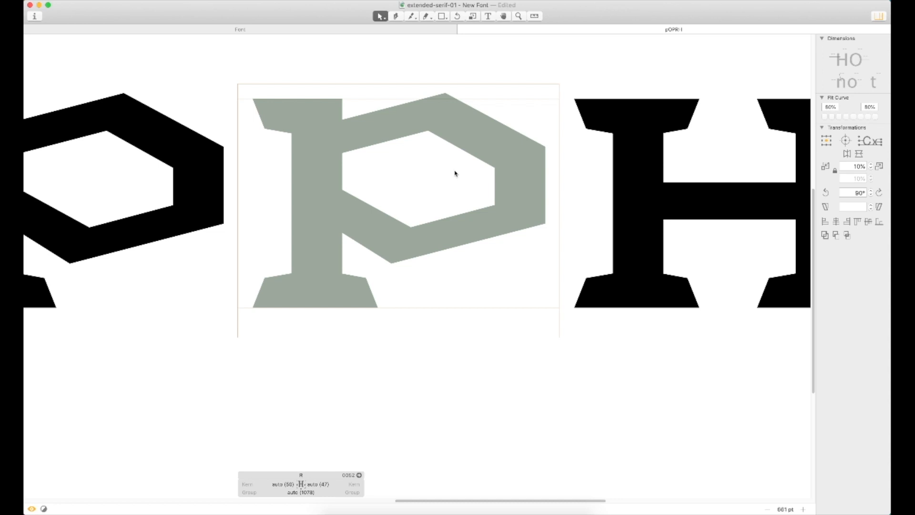
key(super+minus)
key(super+minus)
key(space)
drag(447, 185, 631, 180)
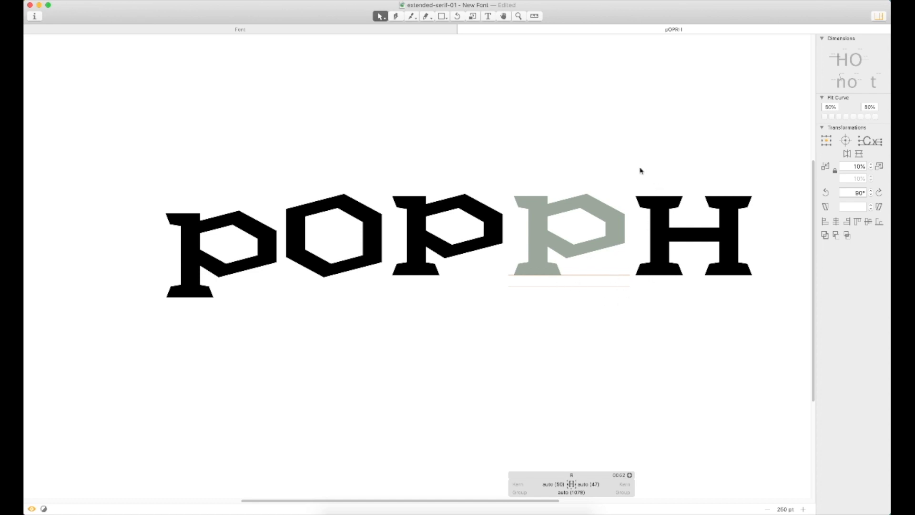
- Insert a capital O between the R and the H in the sample text and open its outlines for editing
key(z)
drag(668, 174, 458, 314)
key(t)
key(Right)
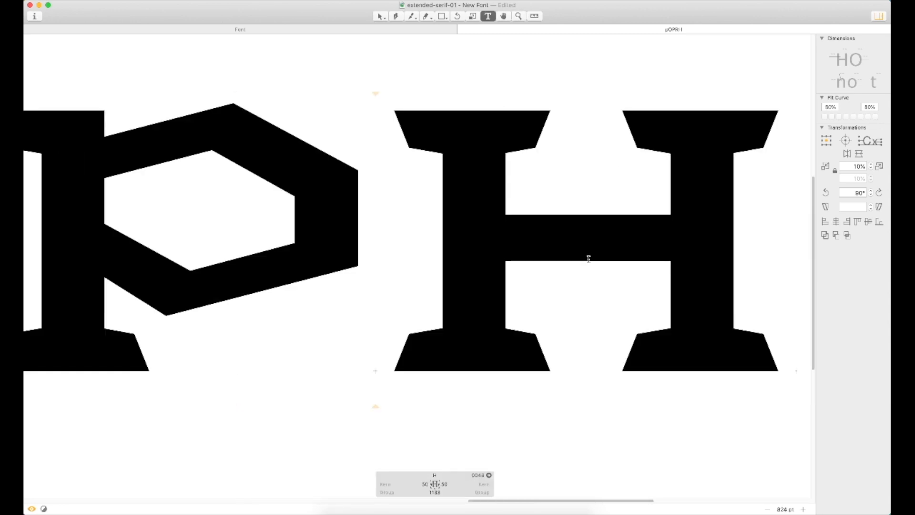
text(O)
key(Escape)
scroll(381, 229, left, 5)
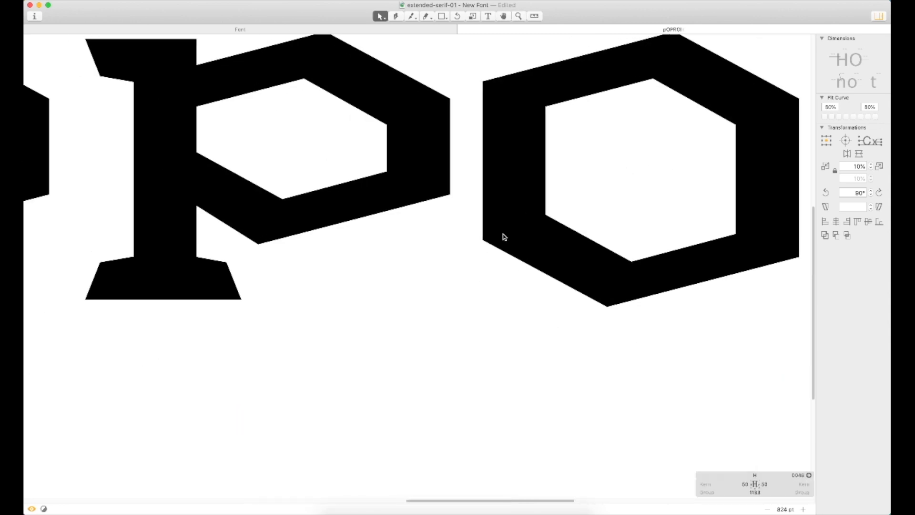
double_click(548, 241)
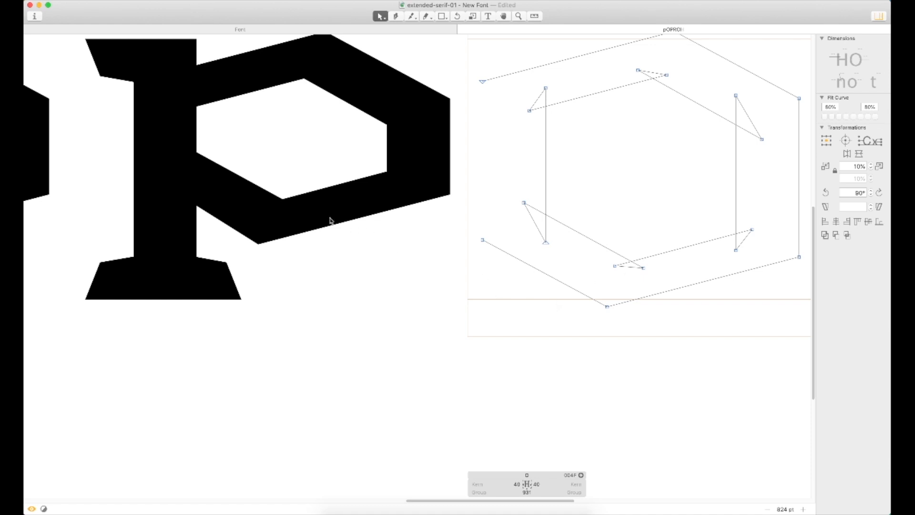
- Draw a rectangle over the O's lower-left stroke and slide its bottom edge sideways to start at the O's lowest point
click(442, 17)
scroll(567, 193, up, 5)
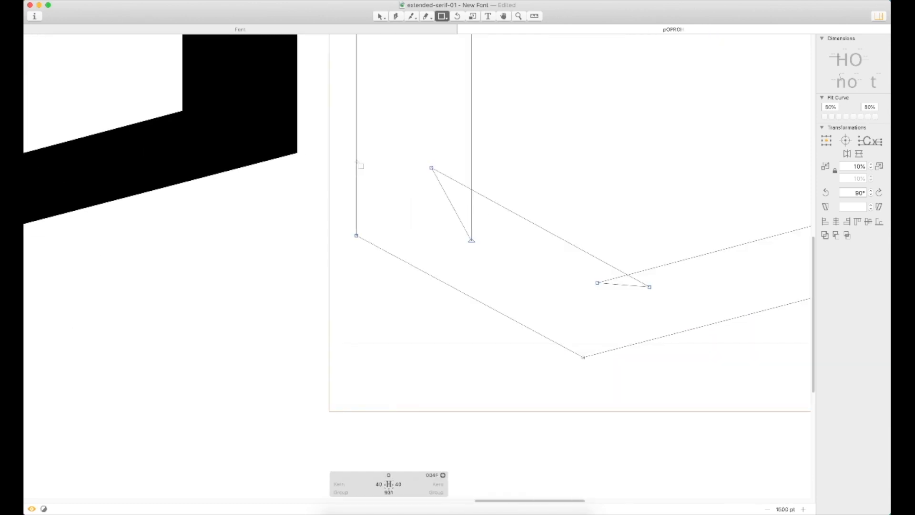
drag(357, 162, 627, 357)
key(v)
click(507, 358)
click(479, 360)
drag(476, 359, 702, 349)
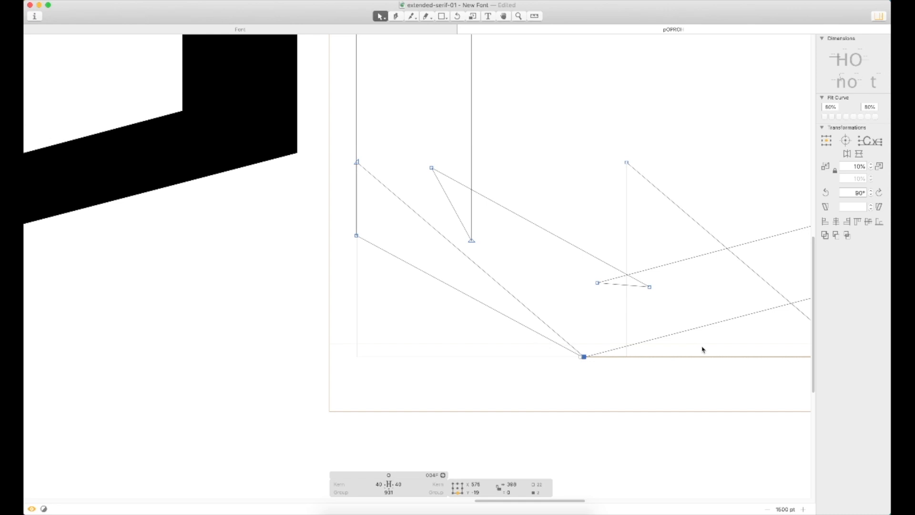
key(z)
drag(631, 386, 537, 329)
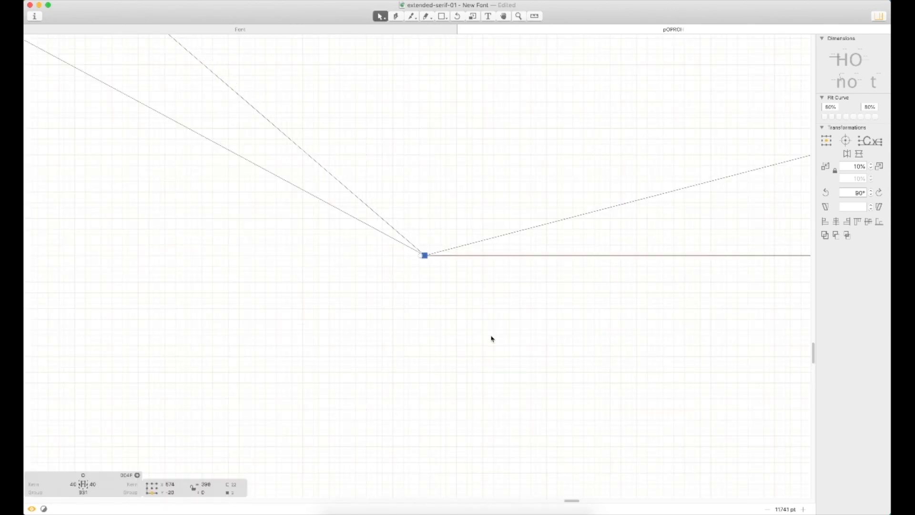
key(super+minus)
key(super+0)
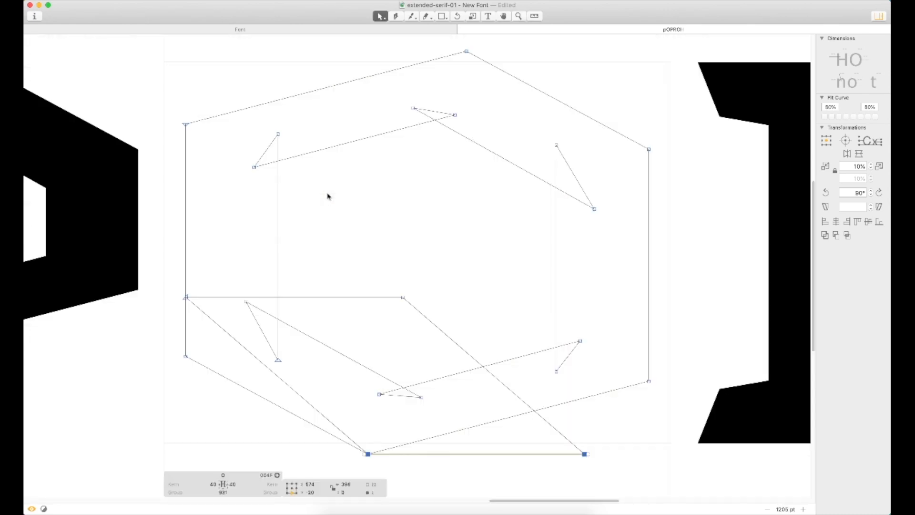
- Lower the slanted shape's top edge so its left node sits exactly on the O's lower-left outer corner
drag(366, 298, 165, 430)
key(super+space)
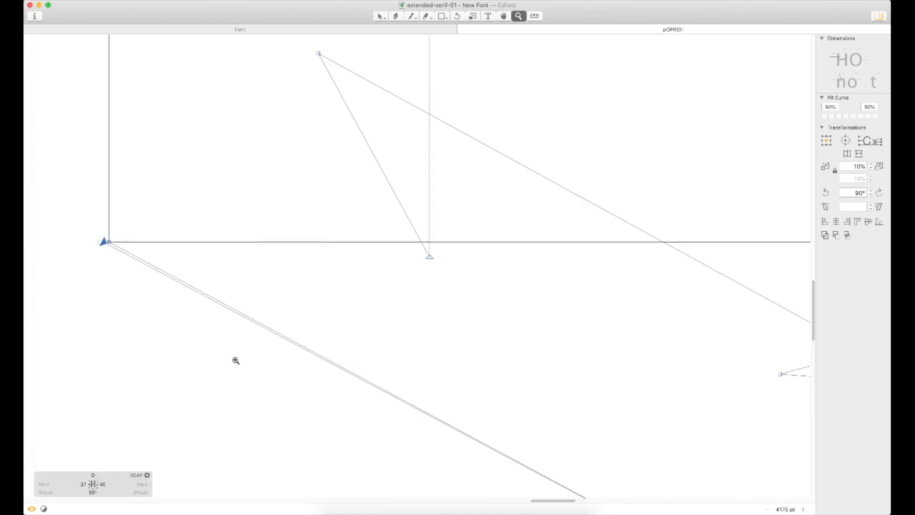
key(Right)
key(Right)
key(Right)
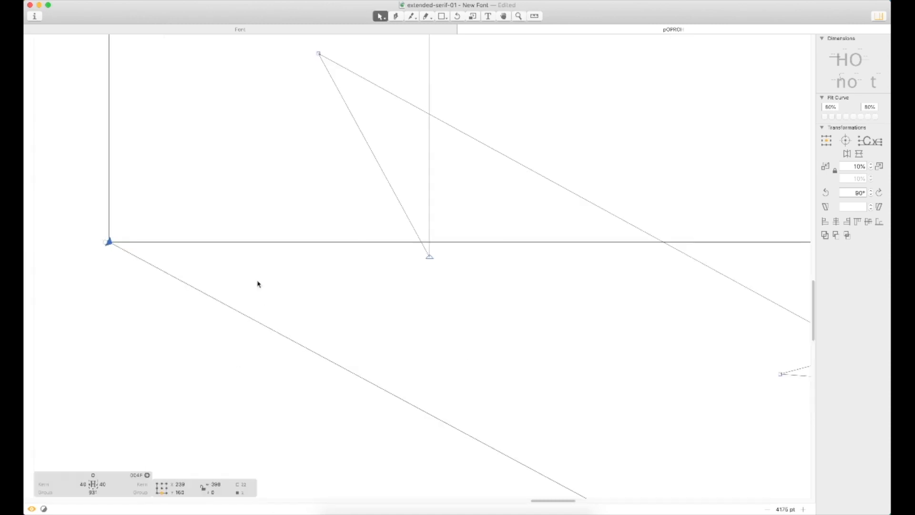
- Narrow the parallelogram by shifting its two right-hand nodes until that edge follows the O's inner lower-left diagonal
key(super+0)
key(space)
drag(433, 252, 539, 141)
click(554, 243)
drag(538, 265, 486, 269)
drag(551, 232, 472, 296)
key(z)
drag(551, 200, 436, 335)
click(553, 238)
click(564, 341)
key(Left)
key(Left)
key(Left)
key(Left)
key(Left)
key(Left)
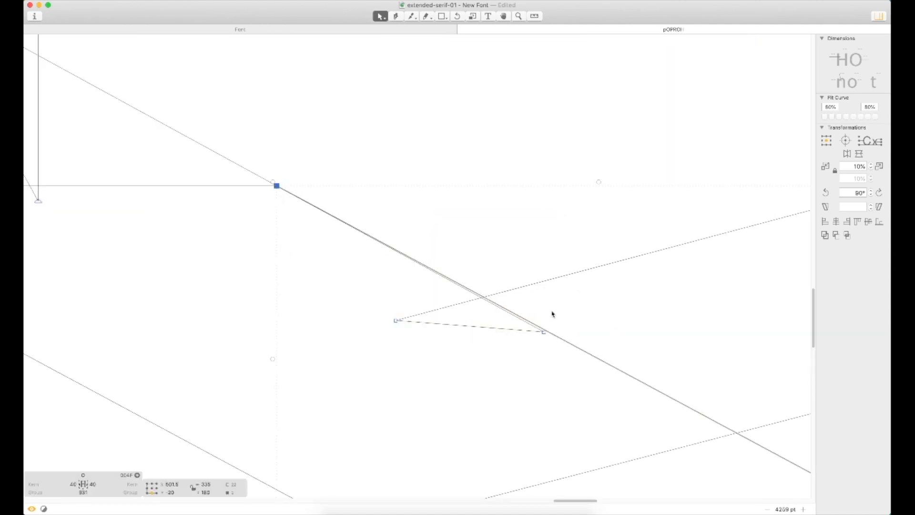
key(Right)
key(Right)
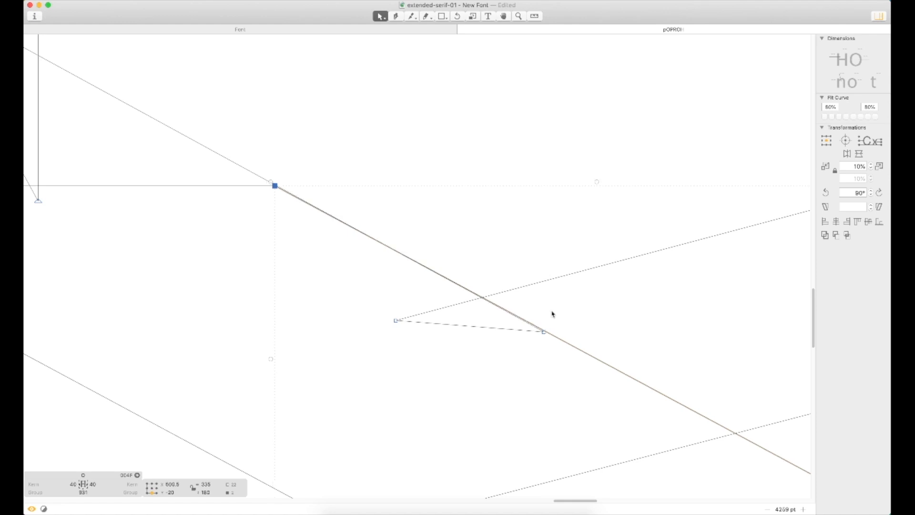
- Transfer the parallelogram out of the O and paste it into the R
scroll(552, 313, down, 5)
scroll(660, 211, up, 3)
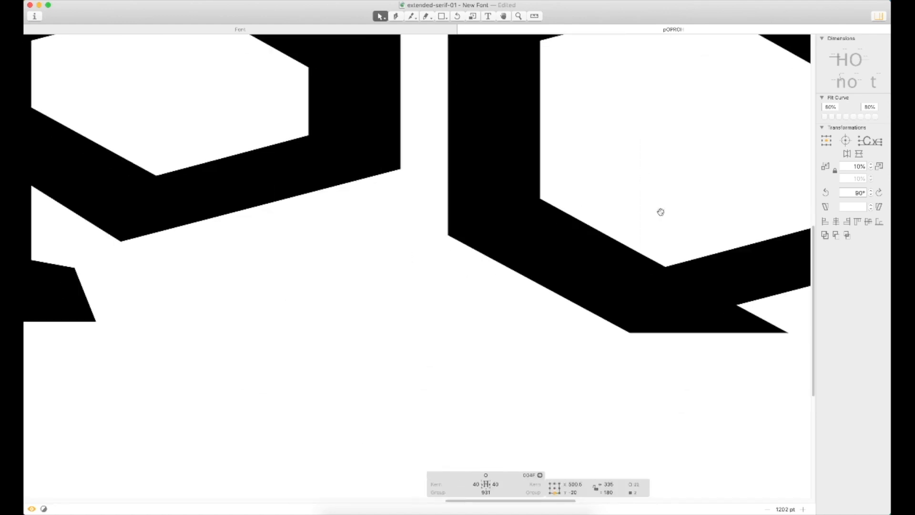
click(304, 286)
double_click(323, 249)
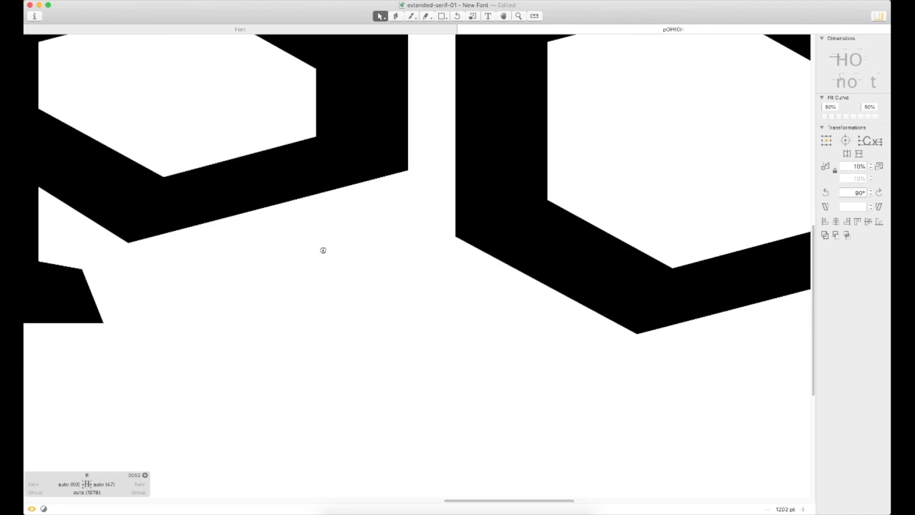
scroll(578, 297, left, 10)
key(super+v)
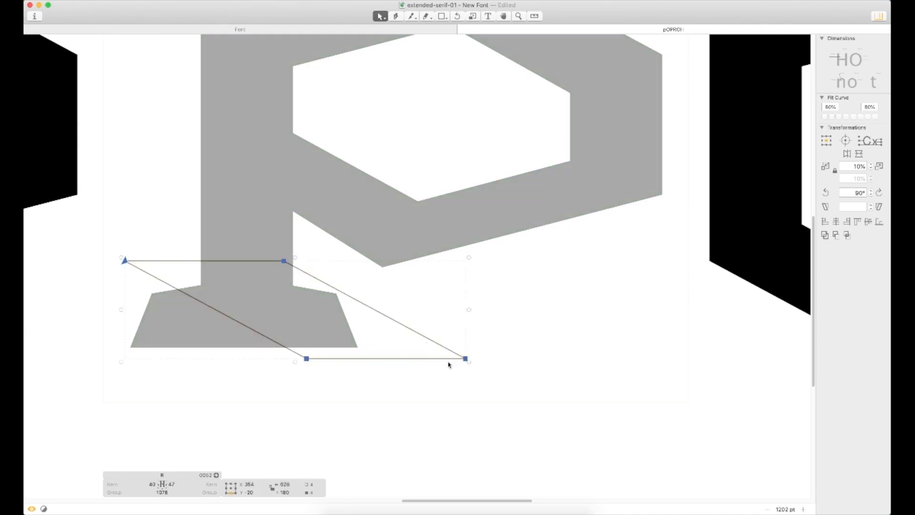
- Move the pasted parallelogram beneath the R's bowl to form its diagonal leg, resting on the baseline
drag(424, 337, 551, 328)
key(shift+Right)
key(shift+Right)
key(shift+Right)
key(shift+Right)
key(shift+Right)
key(shift+Right)
key(shift+Right)
key(shift+Right)
key(shift+Right)
key(shift+Right)
key(shift+Right)
key(shift+Right)
key(shift+Right)
key(shift+Right)
key(shift+Right)
key(shift+Right)
key(shift+Right)
key(shift+Right)
key(shift+Right)
key(shift+Right)
key(shift+Right)
key(shift+Right)
key(shift+Right)
scroll(537, 273, up, 4)
scroll(537, 273, down, 5)
- Insert a second capital R before the O in the sample text
key(t)
click(518, 250)
text(Y)
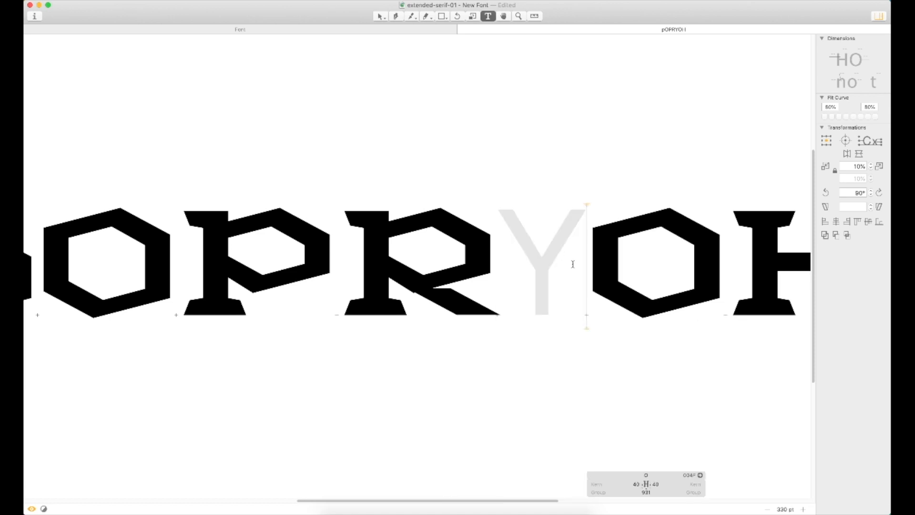
key(BackSpace)
text(R)
key(Escape)
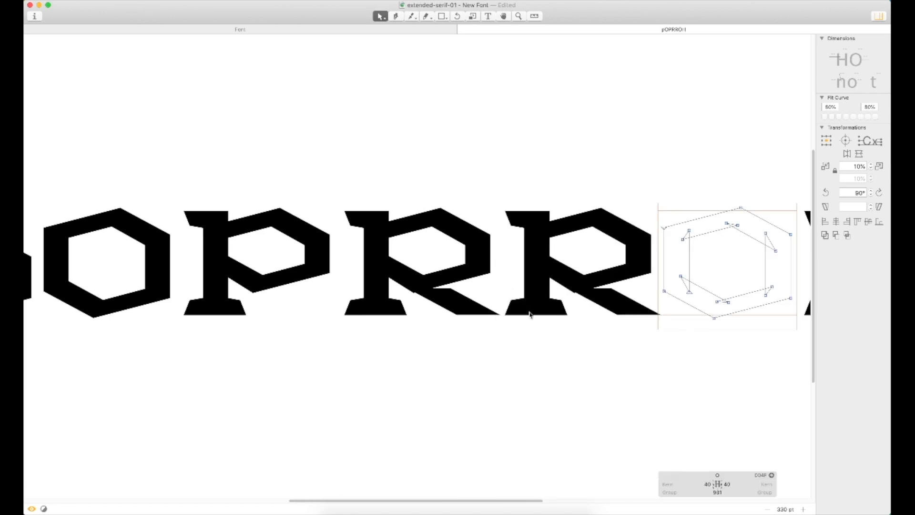
- Open the first R and shift its diagonal leg 10 units to the left
key(z)
click(603, 213)
key(v)
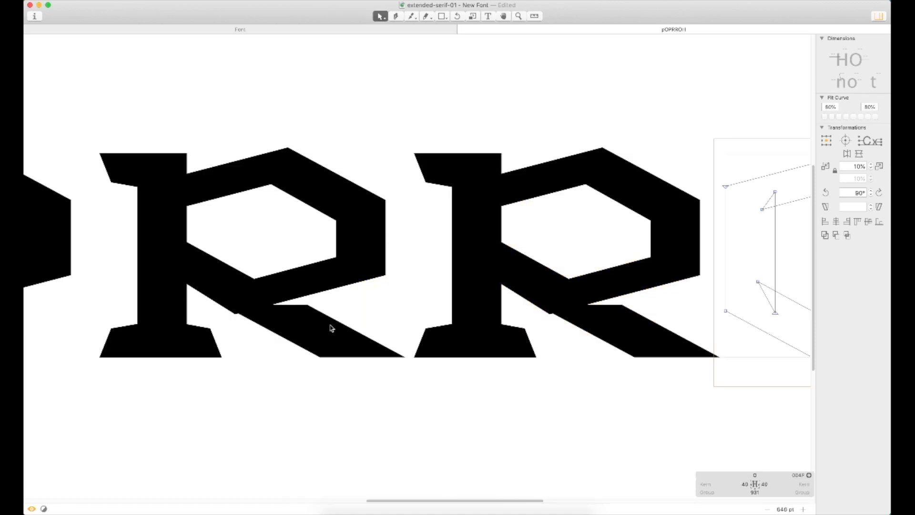
double_click(333, 326)
key(shift+Left)
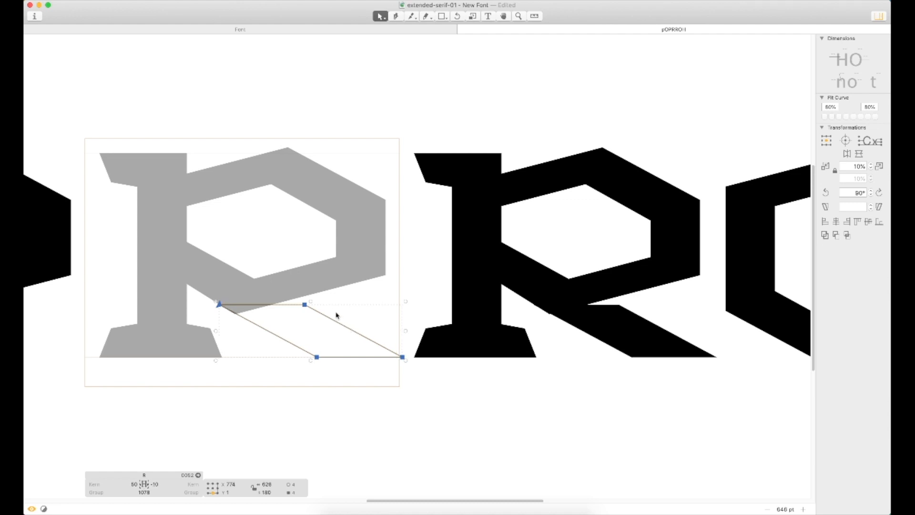
click(215, 347)
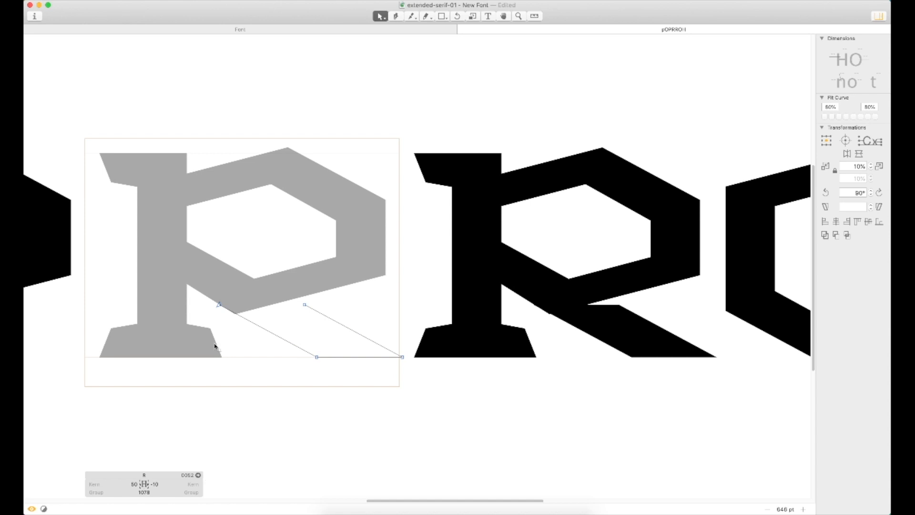
- Copy the P's foot serif into the R and place it under the end of the diagonal leg
scroll(472, 318, left, 10)
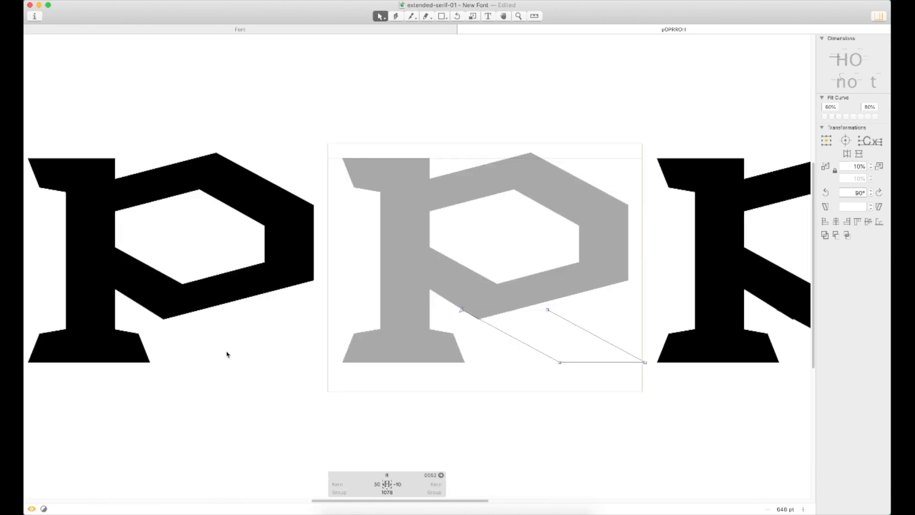
double_click(107, 350)
click(125, 337)
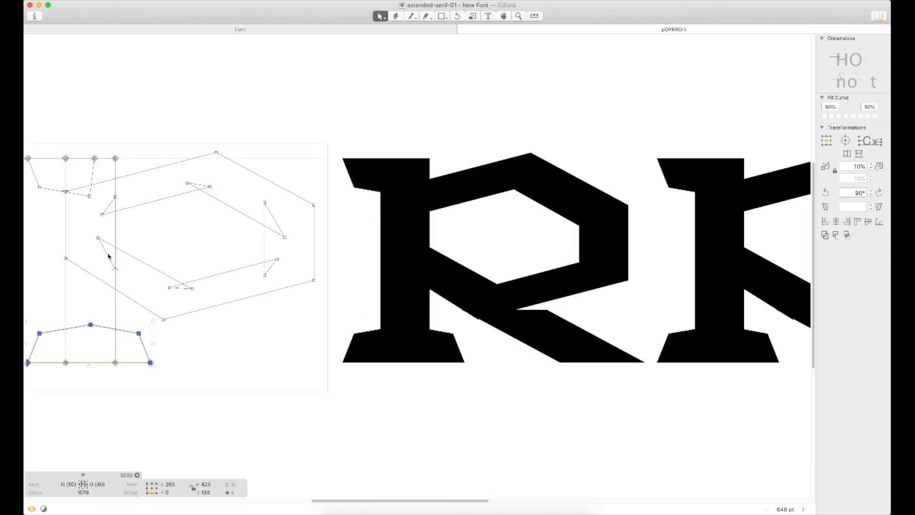
click(55, 187)
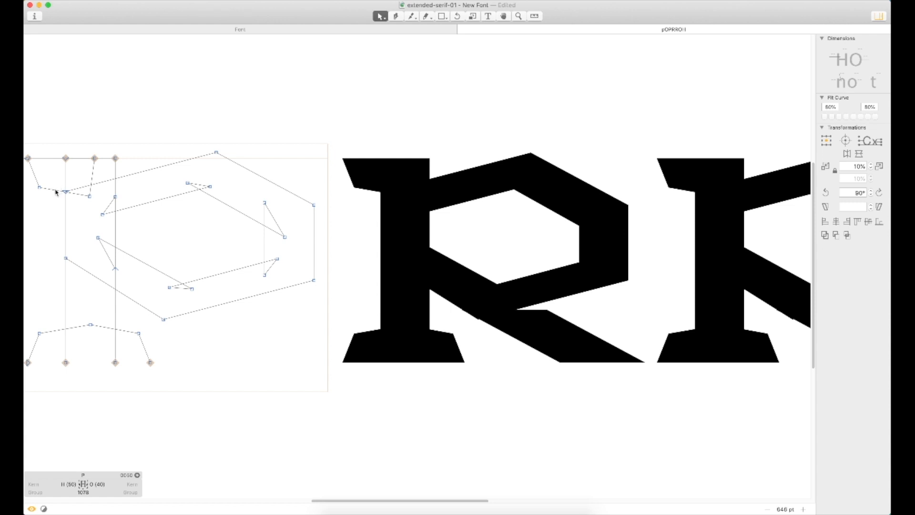
click(66, 339)
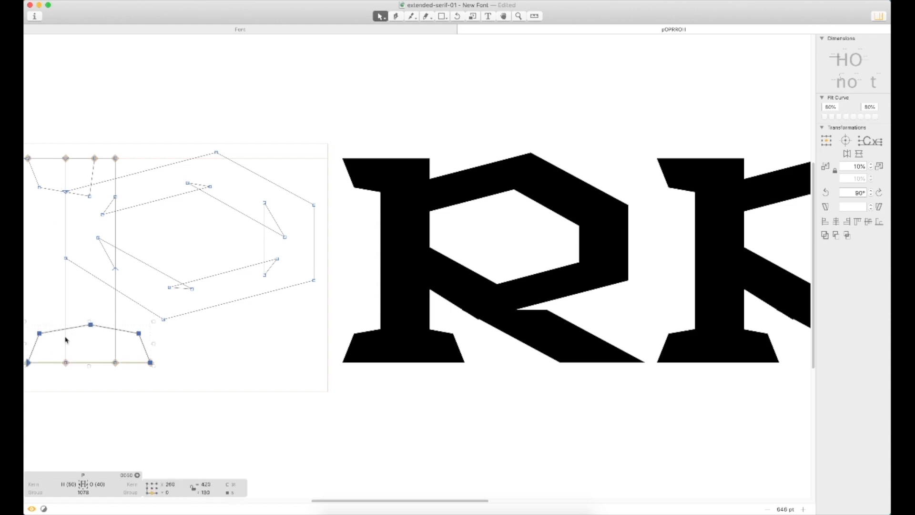
click(499, 361)
key(super+z)
click(495, 358)
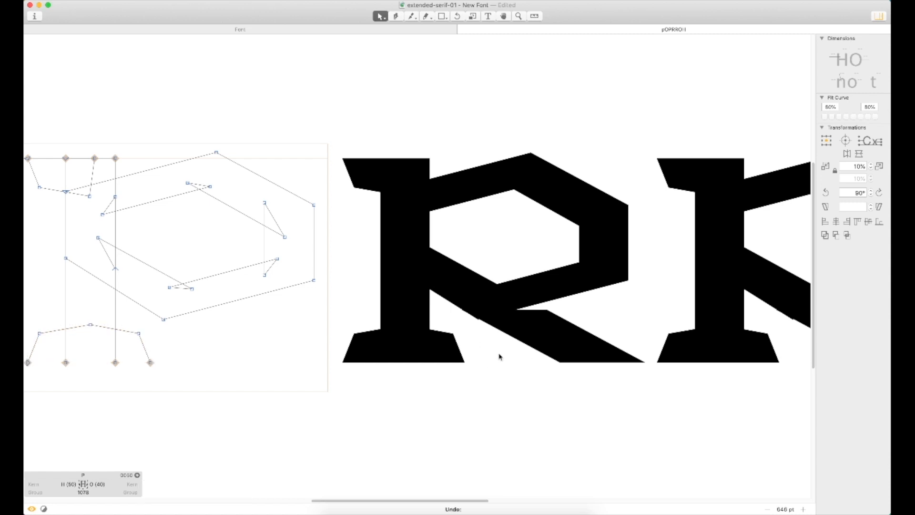
double_click(499, 355)
key(super+v)
drag(456, 344, 630, 344)
- Move the R's diagonal leg aside, below the baseline, leaving the second foot serif on its own
key(space)
drag(678, 311, 536, 304)
double_click(414, 308)
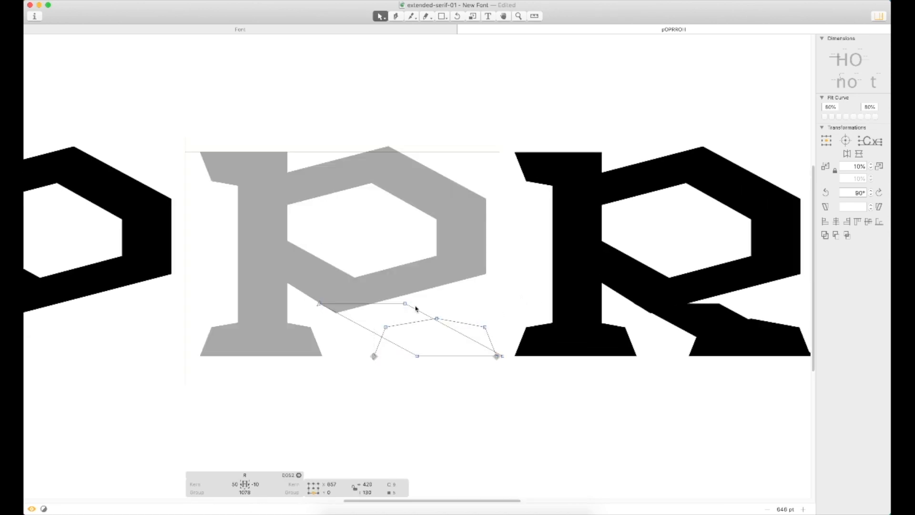
drag(416, 314, 359, 332)
double_click(378, 309)
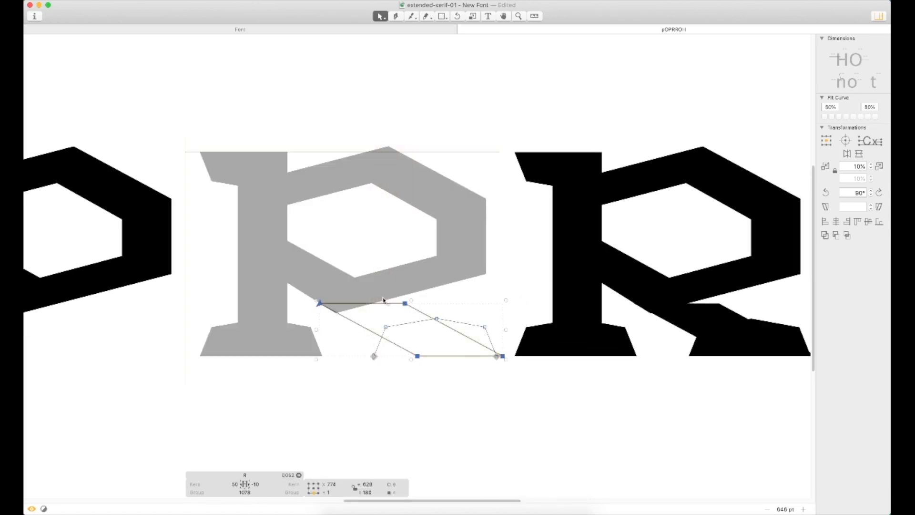
drag(386, 305, 390, 429)
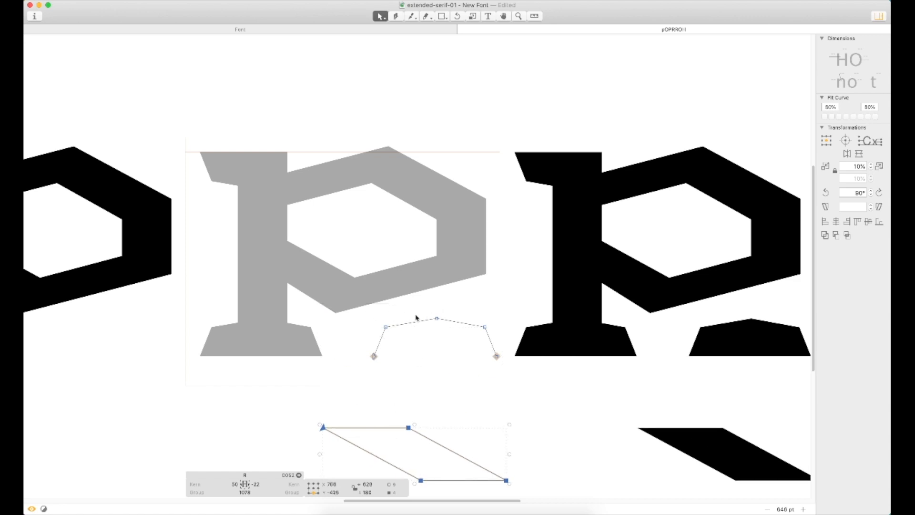
- Shift the R's second foot serif about 80 units to the right along the baseline
key(space)
drag(419, 292, 331, 286)
drag(255, 290, 441, 339)
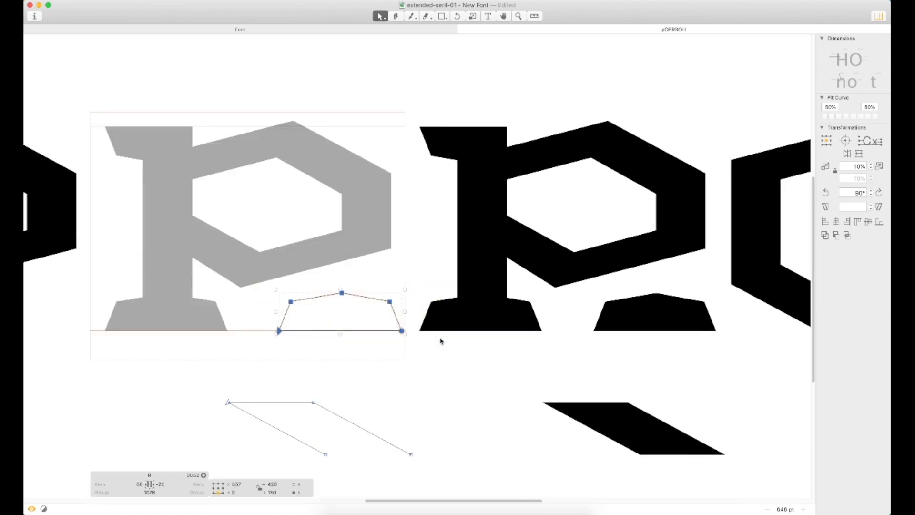
key(shift+Right)
key(shift+Right)
key(shift+Right)
key(shift+Right)
key(shift+Right)
key(shift+Right)
key(shift+Right)
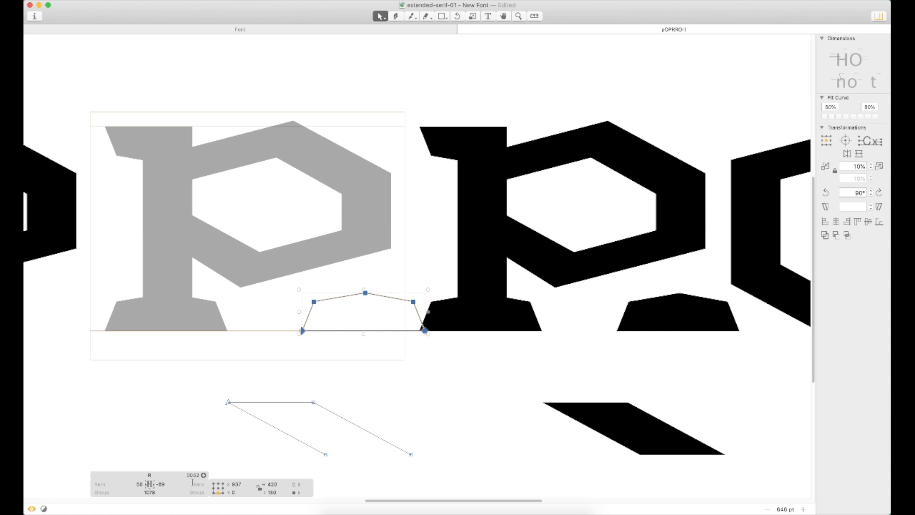
click(235, 412)
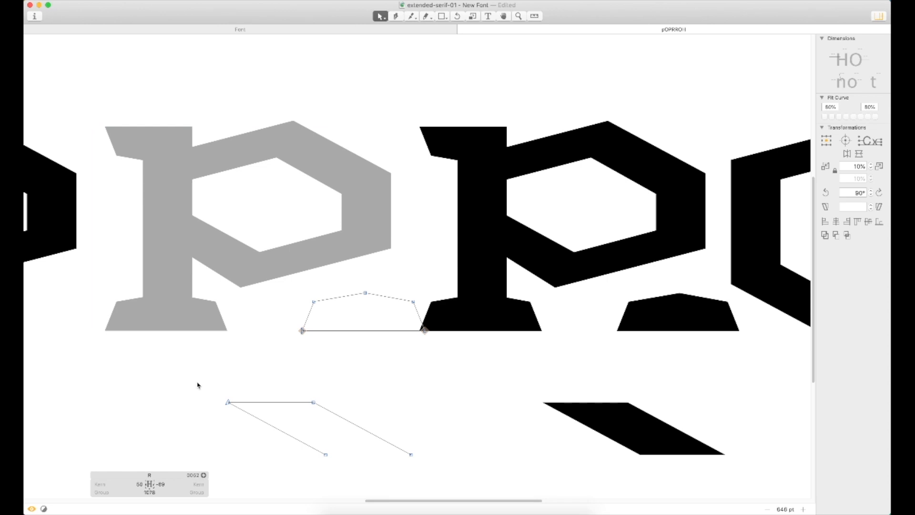
- Link the R's left and right sidebearings to those of the P
click(166, 483)
key(BackSpace)
text(0)
key(Tab)
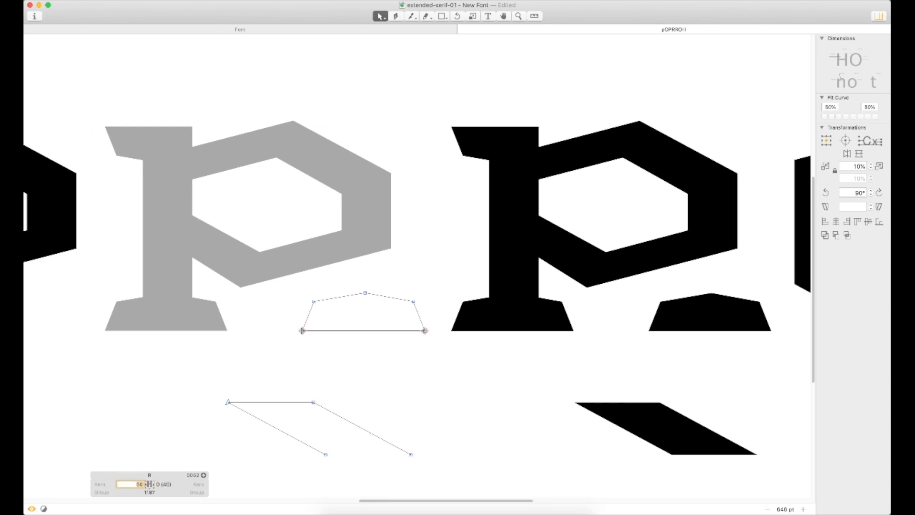
text(50)
key(Return)
- Reopen the R and move the diagonal leg back up between the bowl and the second foot serif
scroll(400, 215, left, 5)
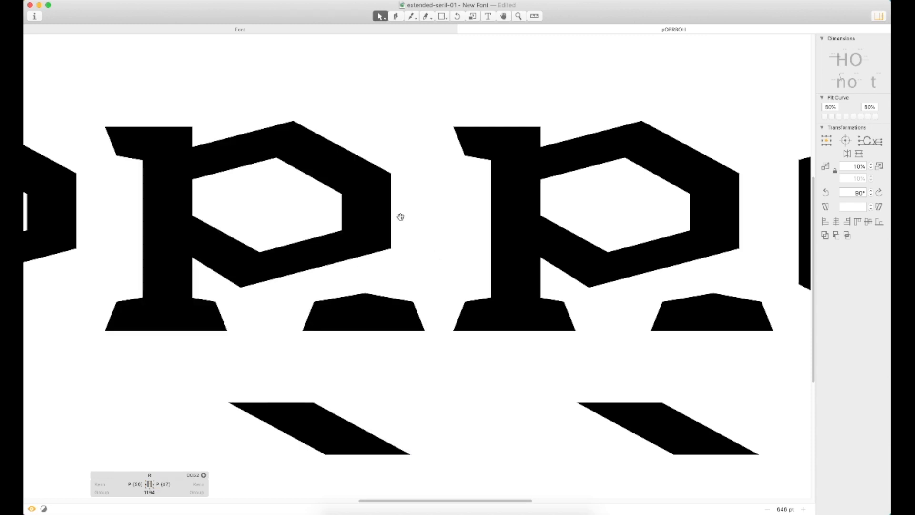
double_click(516, 398)
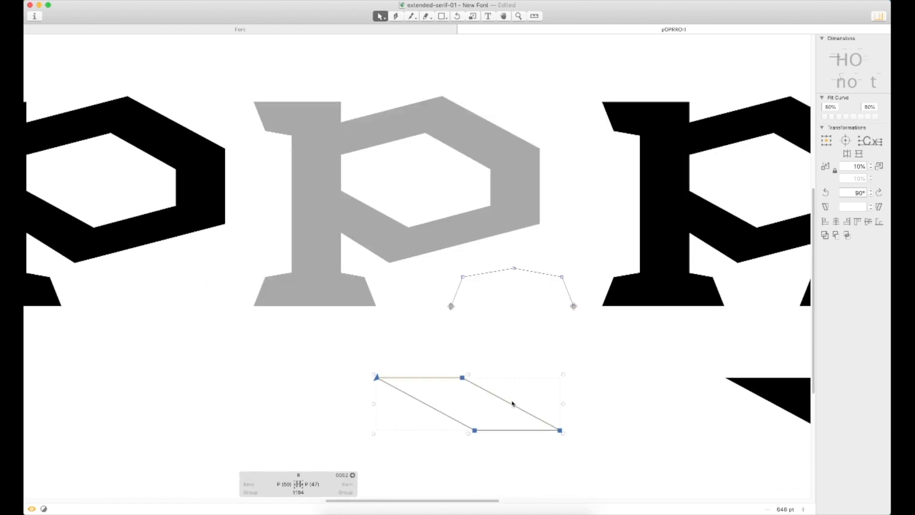
drag(582, 318, 356, 287)
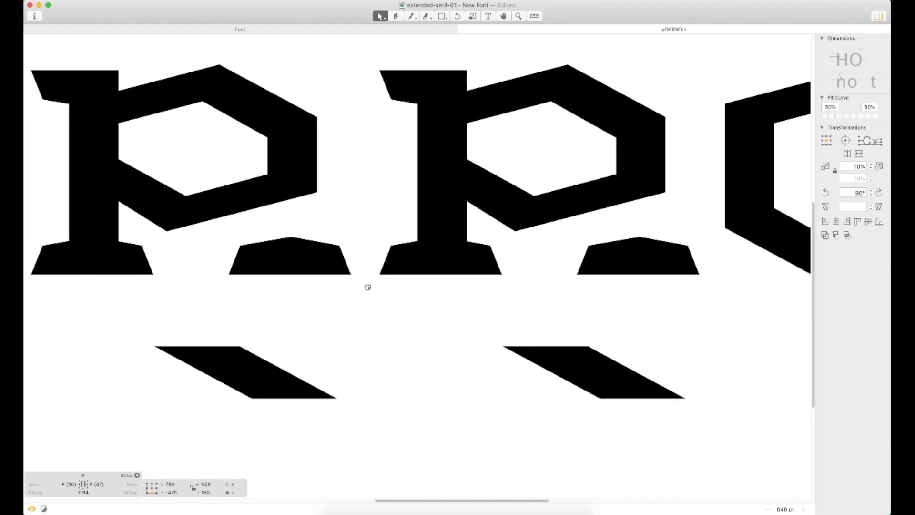
scroll(367, 286, left, 2)
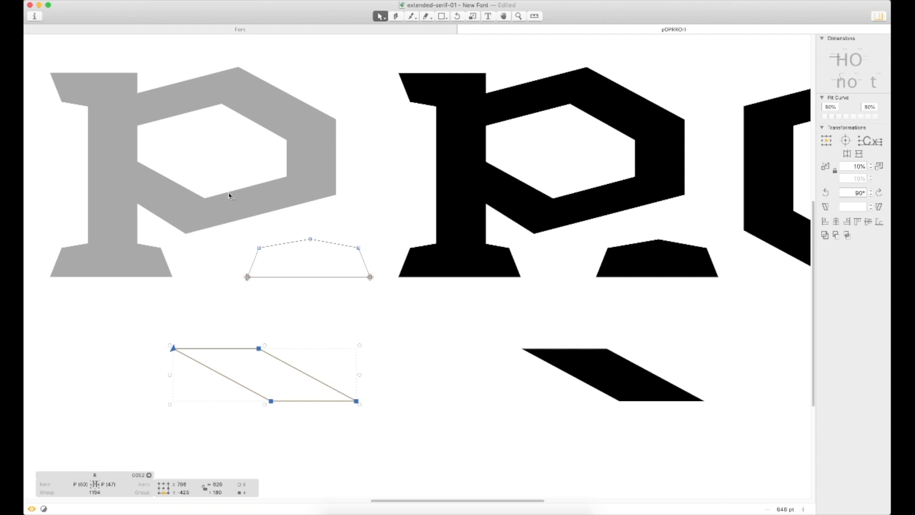
key(Down)
key(Down)
key(Down)
key(Down)
drag(298, 374, 335, 236)
- Reposition the diagonal leg up and to the left so its lower-right corner falls within the second foot serif's width
key(z)
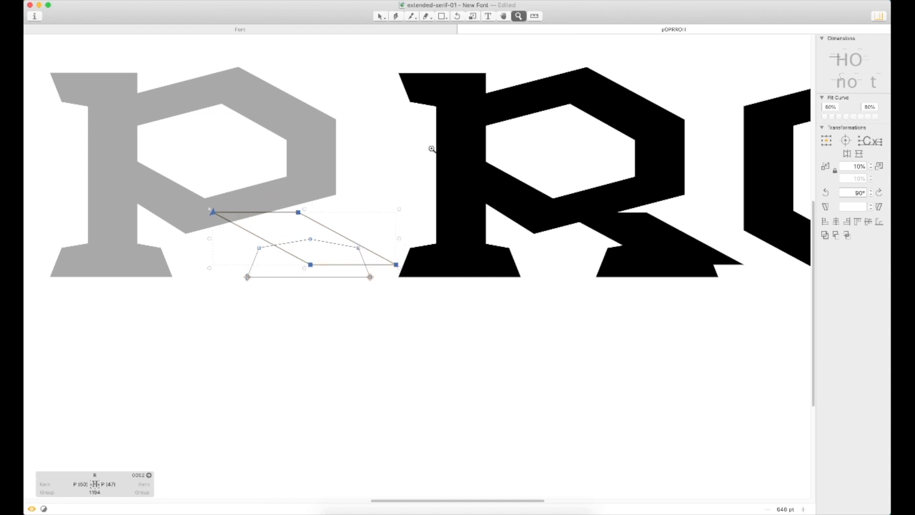
drag(441, 143, 266, 285)
key(v)
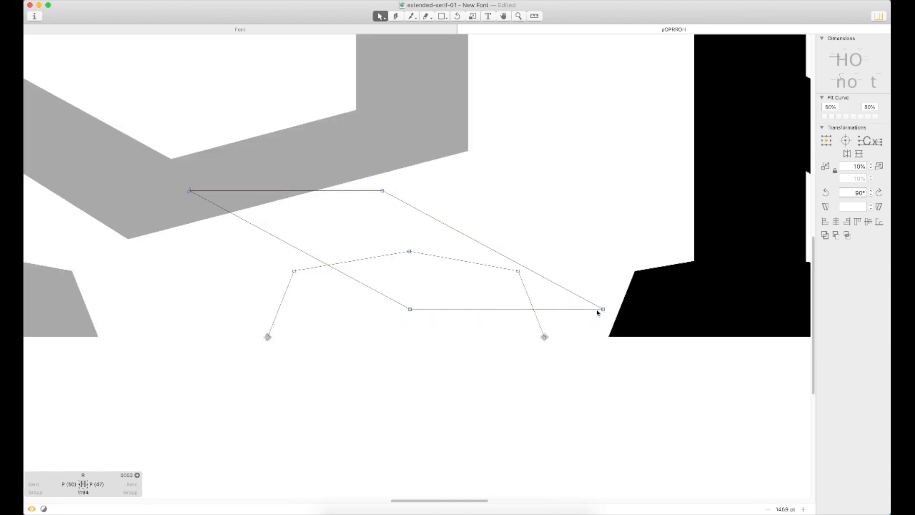
drag(475, 242, 415, 222)
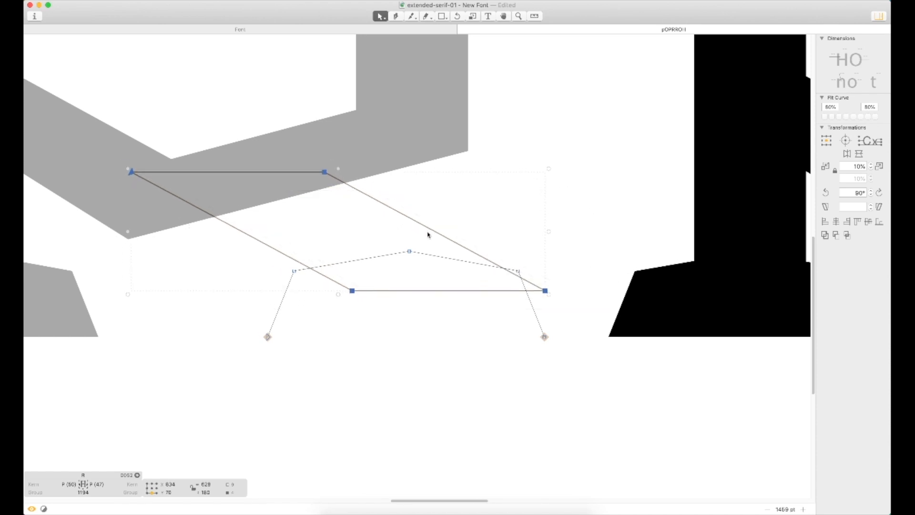
- Steepen the R's diagonal leg by moving its lower edge left, and narrow it to about 184 units wide from its left side
key(super+minus)
key(super+minus)
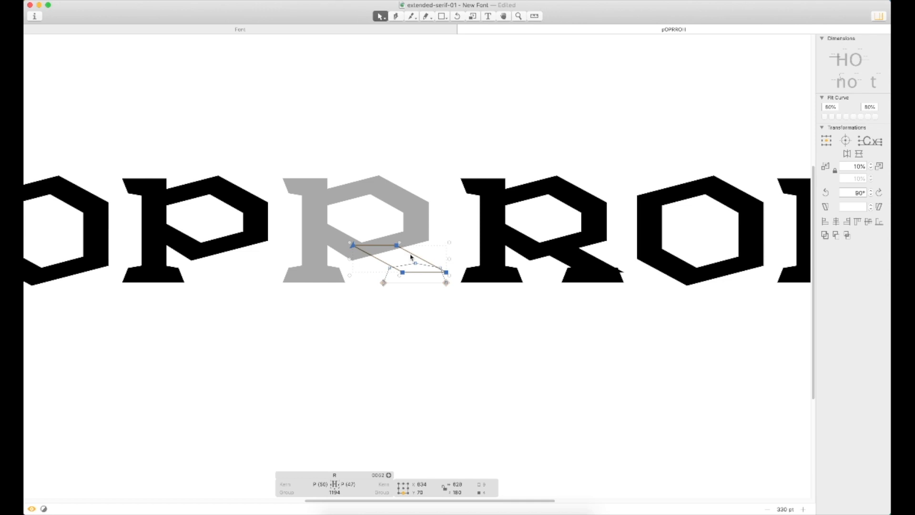
key(super+space)
drag(480, 150, 273, 356)
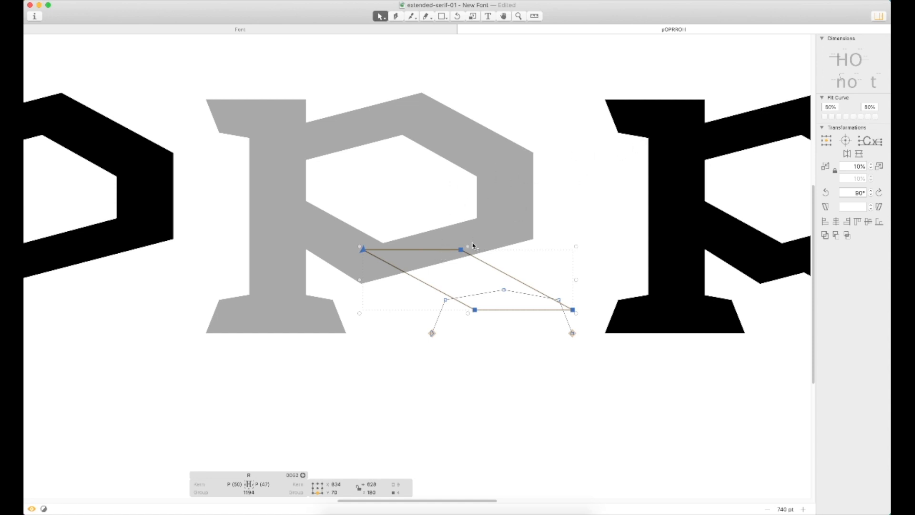
click(586, 260)
drag(510, 311, 479, 319)
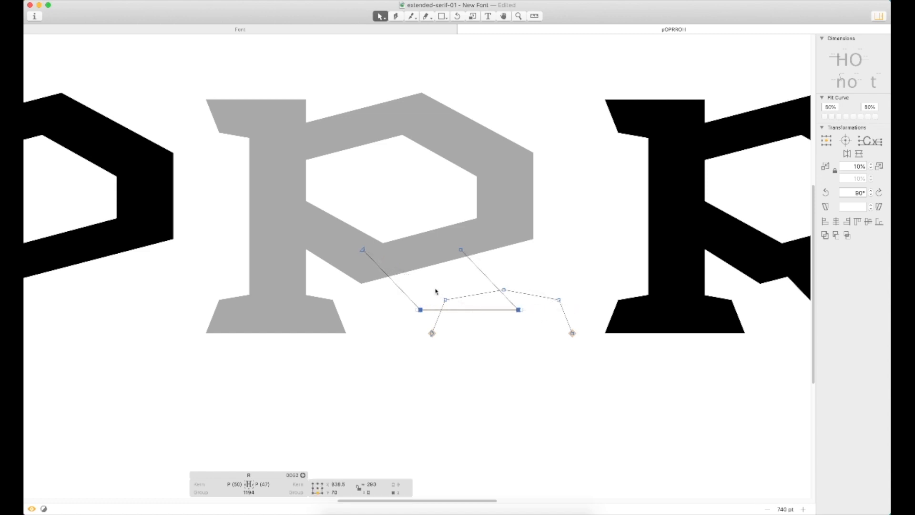
click(393, 288)
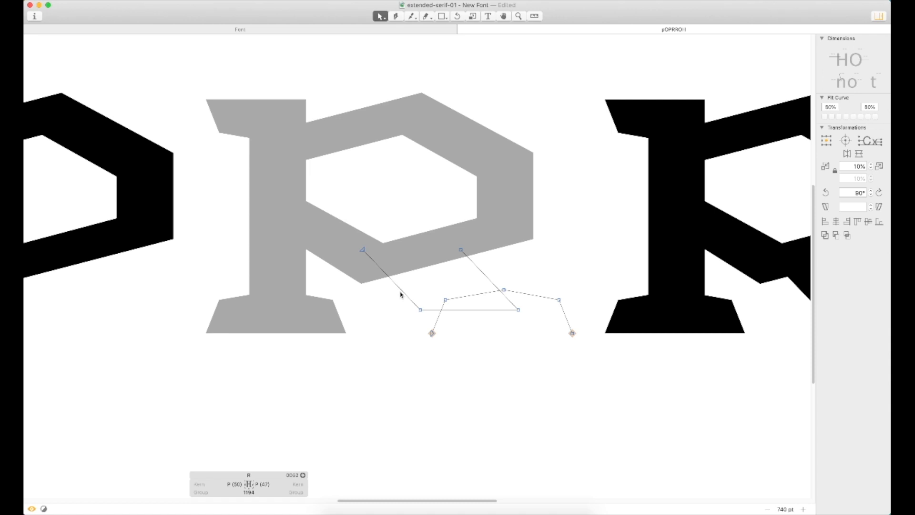
drag(399, 289, 433, 281)
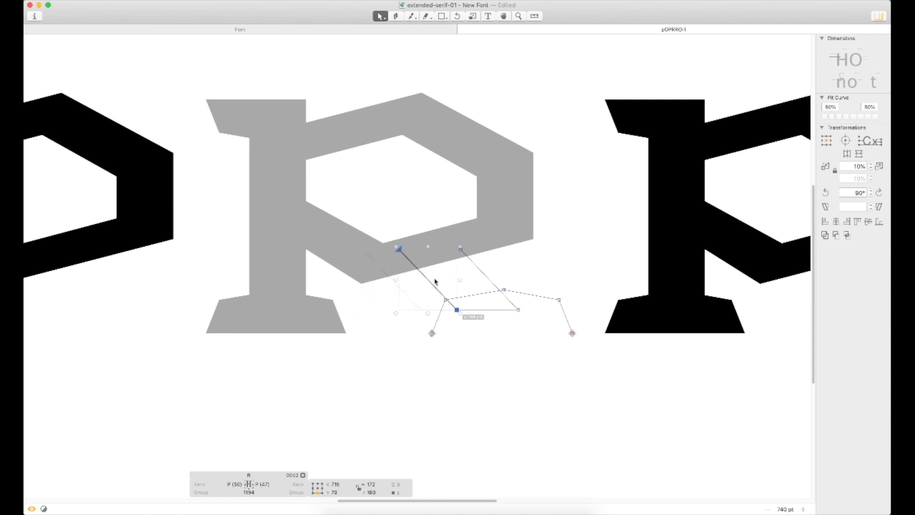
- Reopen the R in its own tab and move the whole diagonal leg about 73 units to the right
double_click(436, 249)
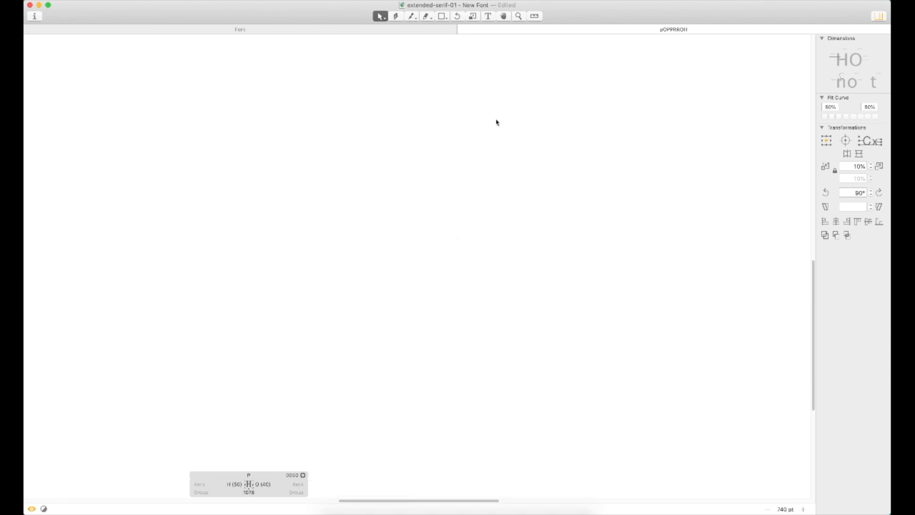
key(super+w)
double_click(231, 111)
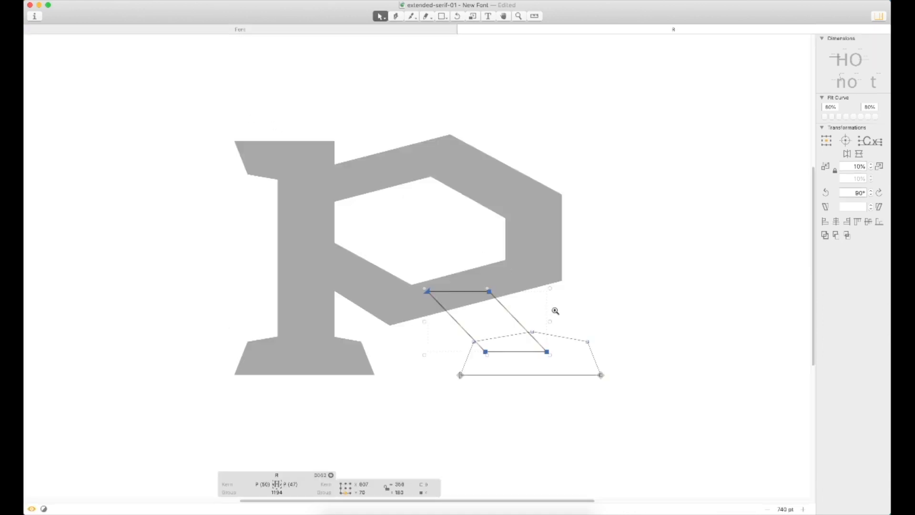
super+click(522, 309)
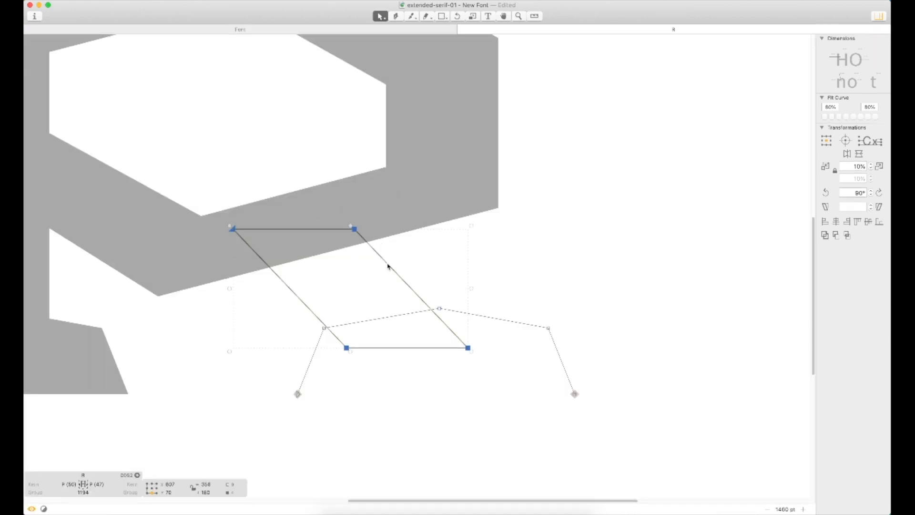
drag(387, 267, 435, 261)
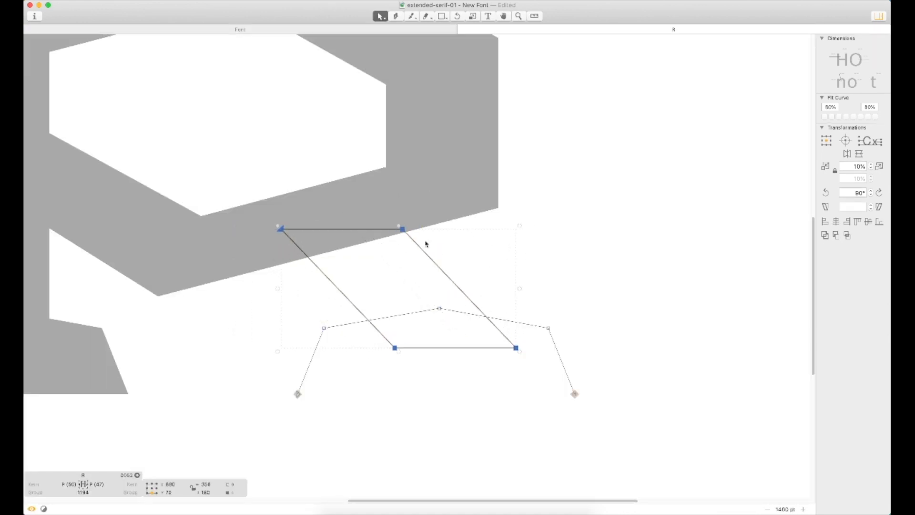
- Extend the sample text to PRR so the R can be compared with the P and with itself
key(super+0)
scroll(426, 244, down, 5)
text(t)
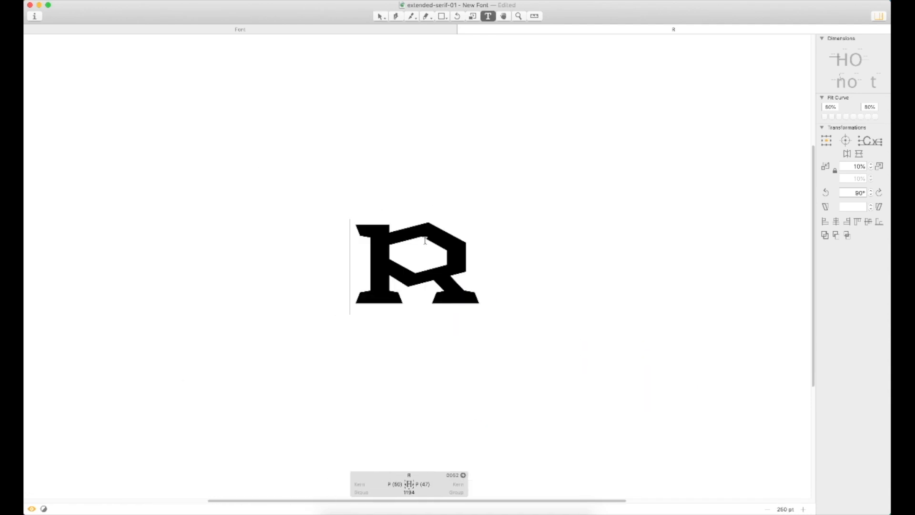
text(R)
click(343, 270)
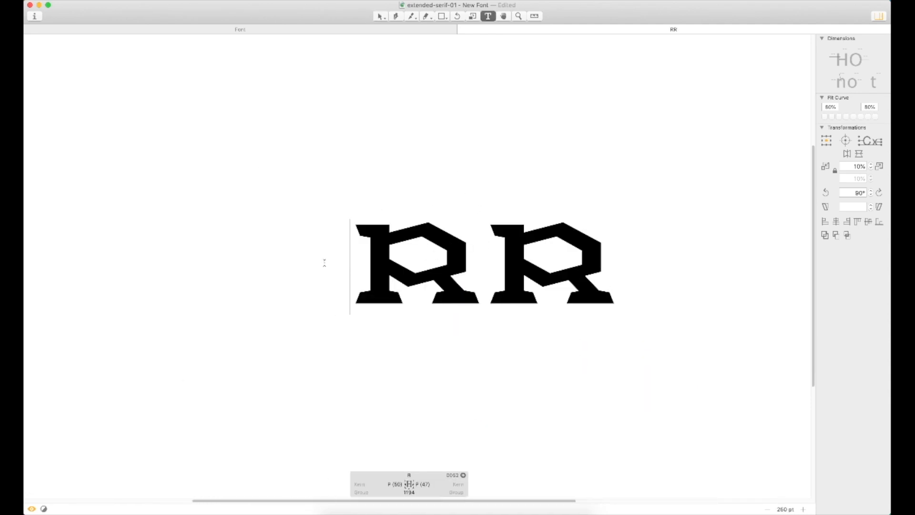
text(P)
scroll(451, 172, right, 3)
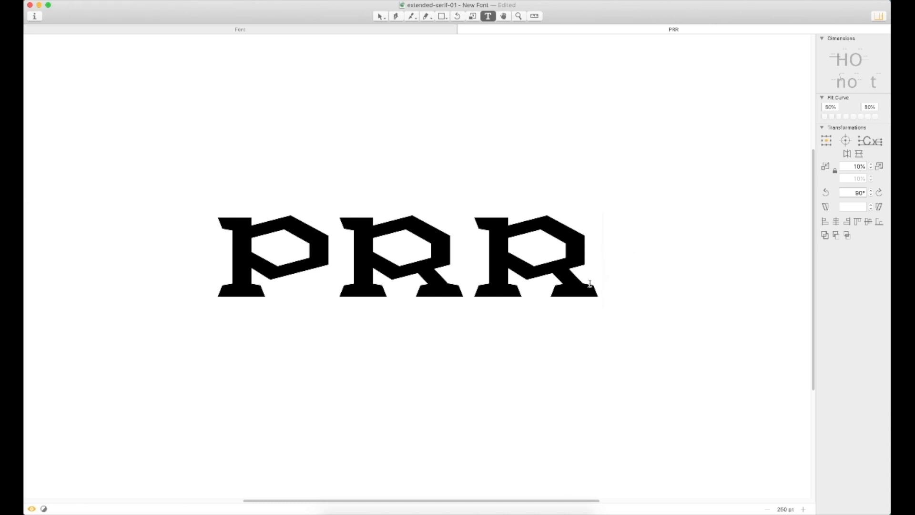
- Open the first R in the PRR text and shift the top edge of its diagonal leg left and slightly up inside the bowl
key(super+space)
drag(494, 200, 332, 327)
double_click(523, 318)
click(478, 281)
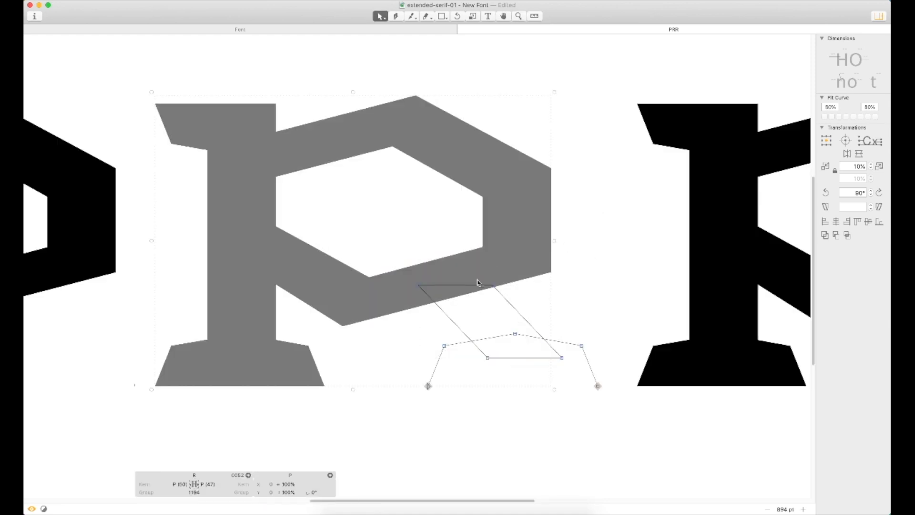
double_click(479, 287)
click(489, 291)
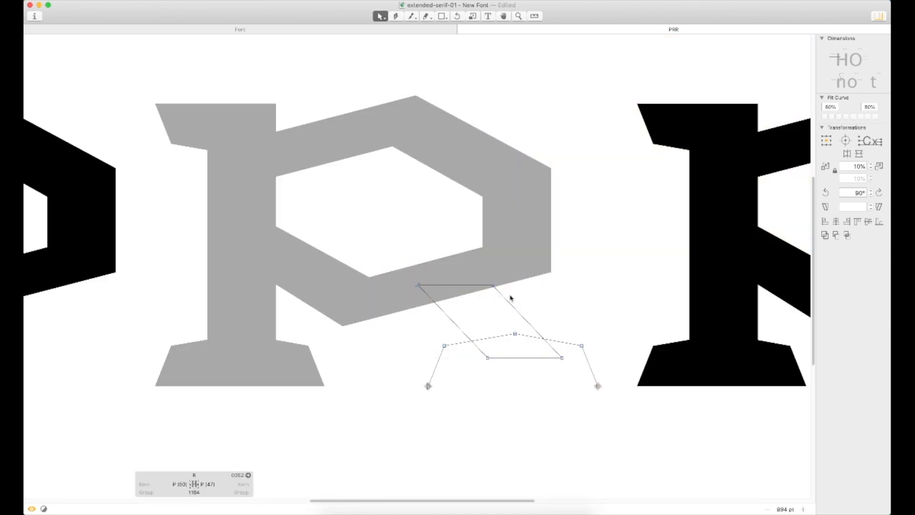
click(480, 288)
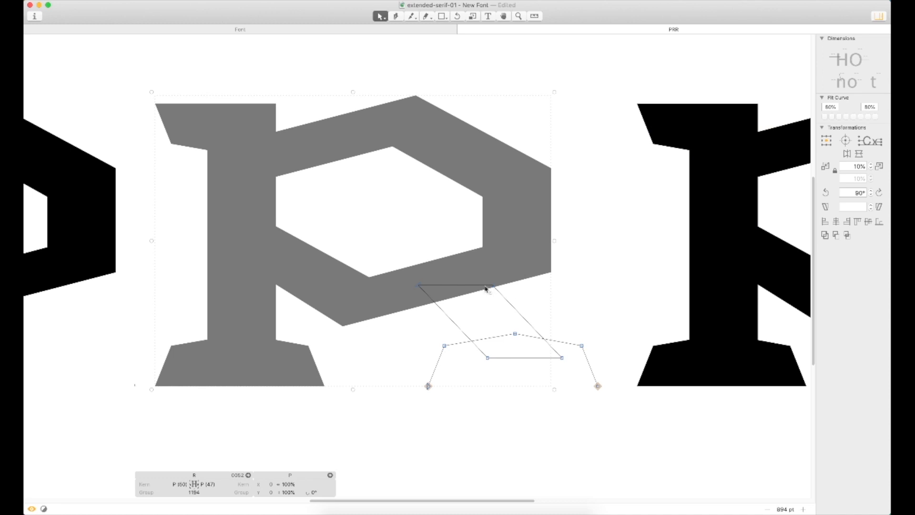
click(489, 293)
click(420, 287)
key(shift+Left)
key(shift+Left)
key(shift+Up)
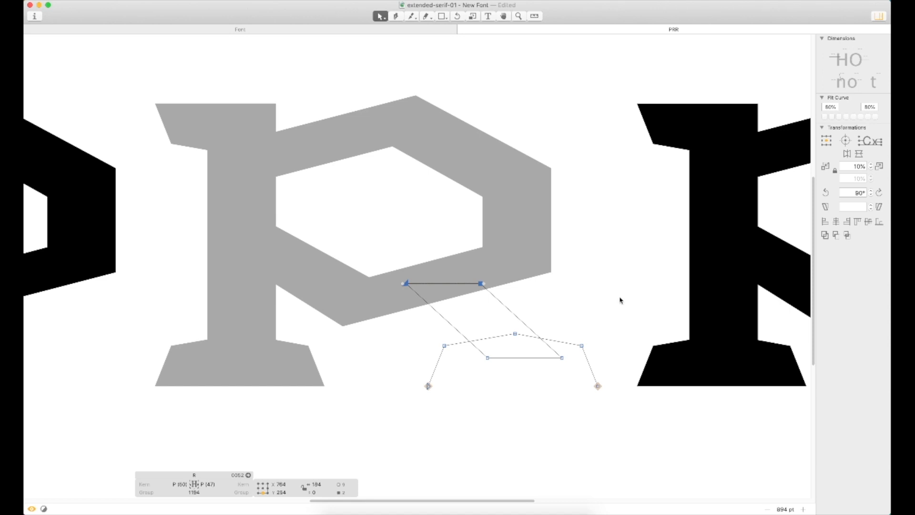
- Move the top edge of the R's diagonal leg 20 units further left within the bowl
key(super+0)
key(super+minus)
key(super+minus)
key(super+0)
key(super+minus)
key(super+minus)
key(super+minus)
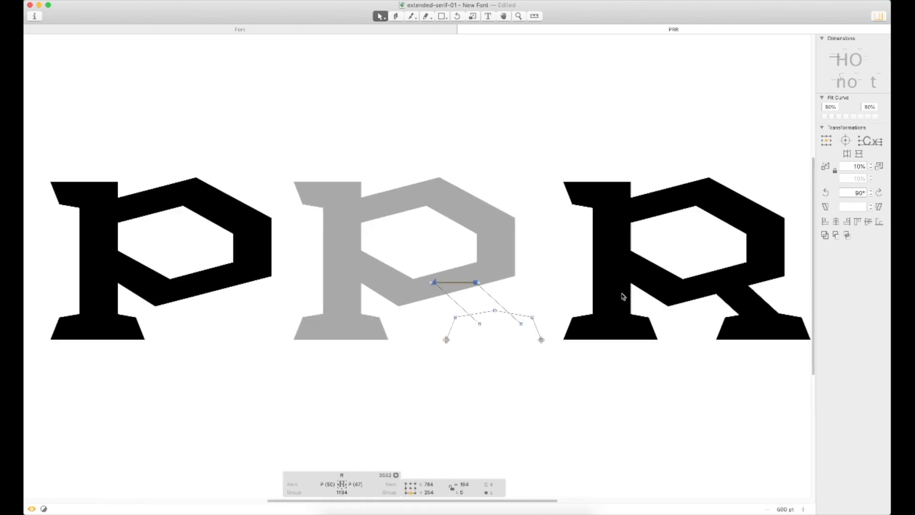
key(space)
drag(648, 248, 484, 261)
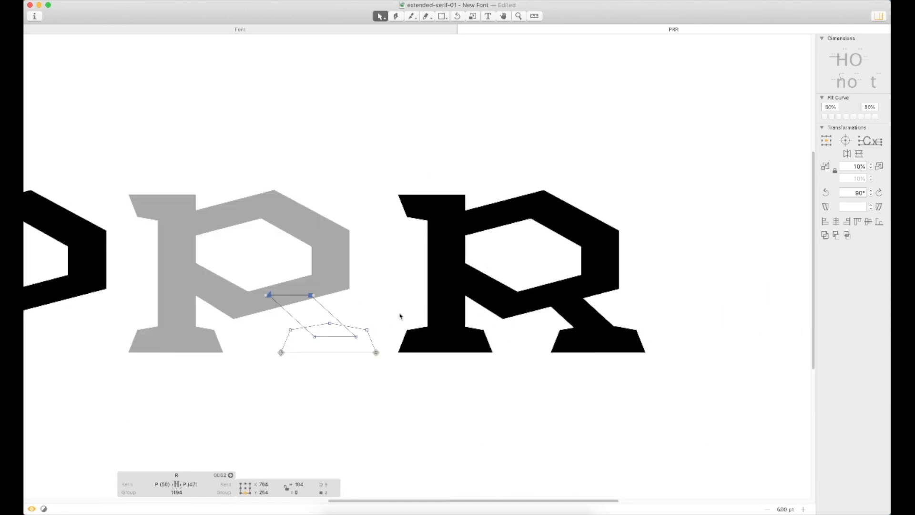
key(shift+Left)
key(shift+Left)
key(shift+Left)
key(shift+Left)
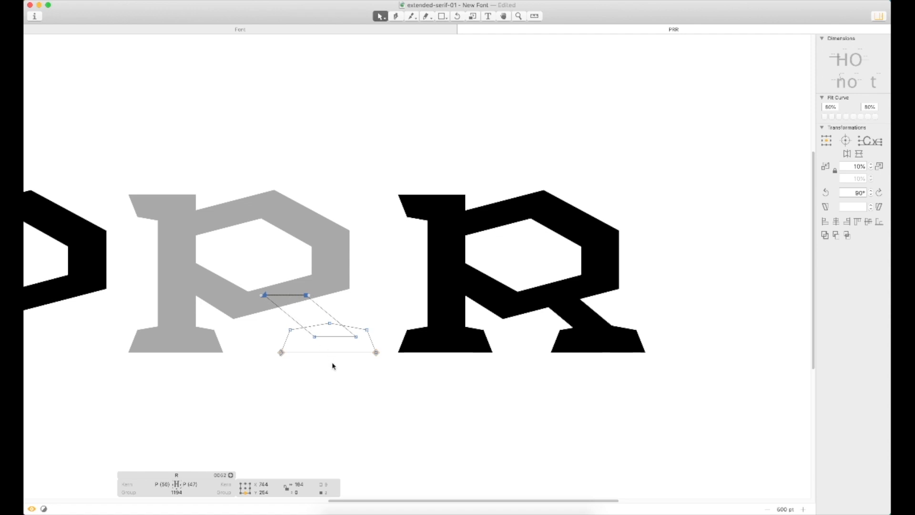
- Shift the R's second foot serif 20 units to the left along the baseline
click(377, 321)
double_click(367, 329)
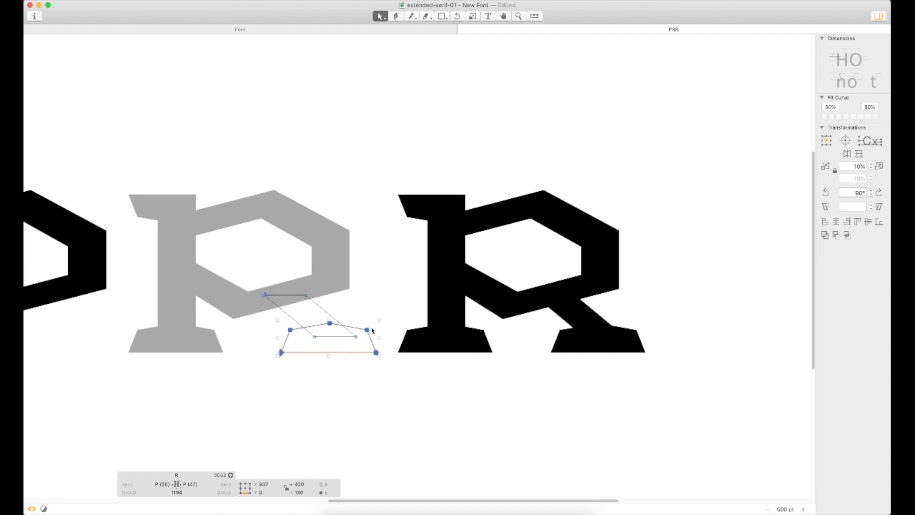
key(shift+Left)
key(shift+Left)
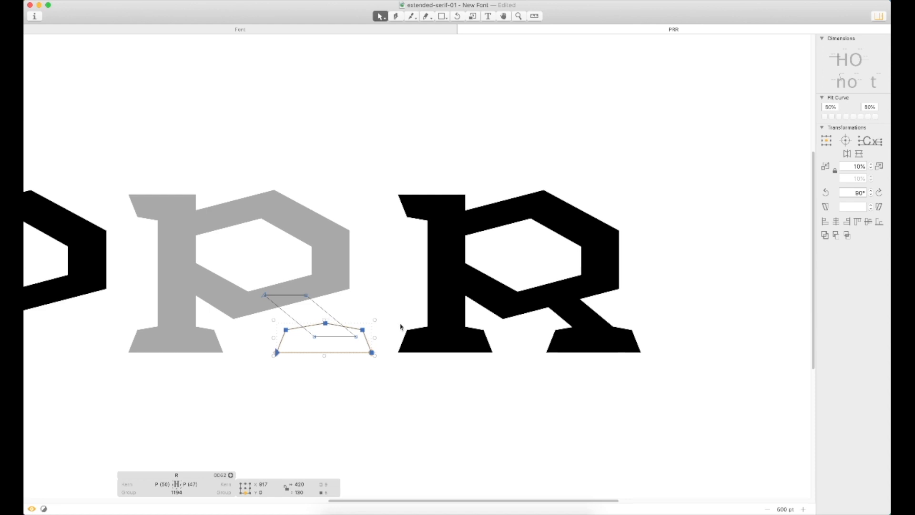
click(392, 312)
key(super+minus)
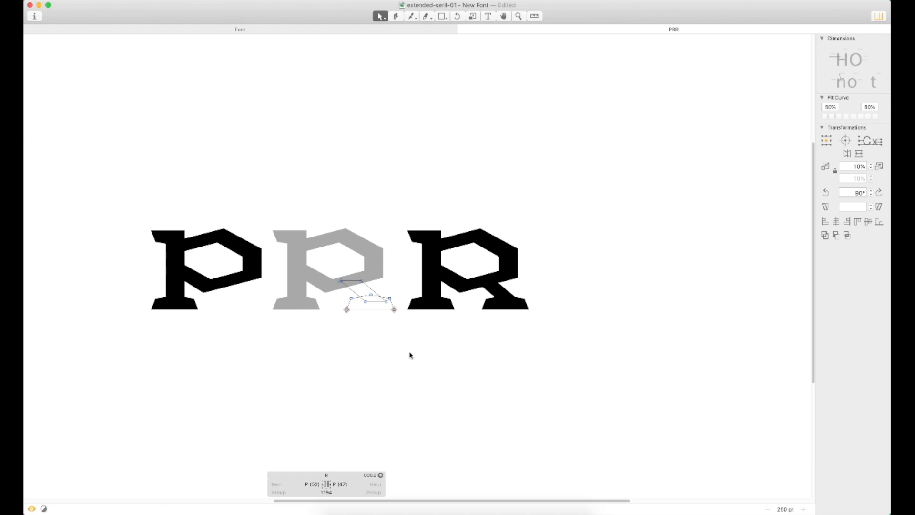
- Thicken the diagonal leg slightly by moving its right edge outward
key(super+space)
drag(573, 181, 237, 353)
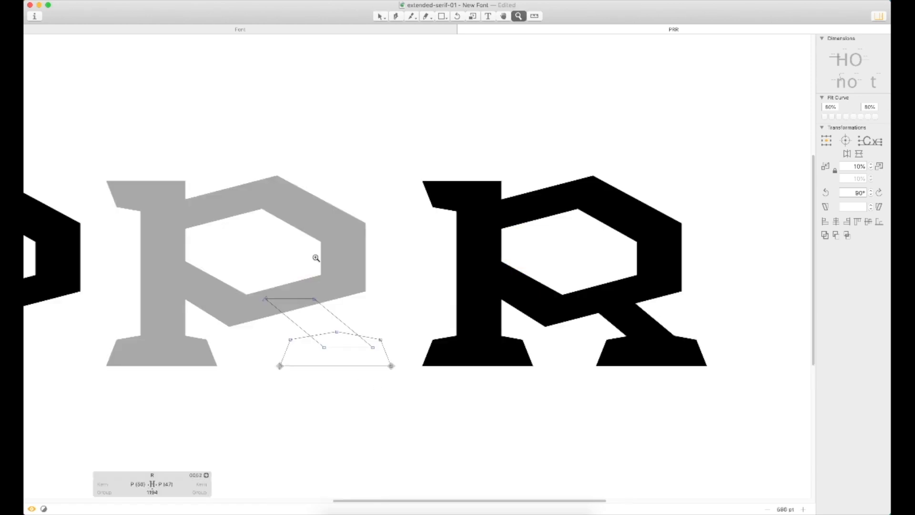
click(337, 318)
drag(337, 317, 341, 319)
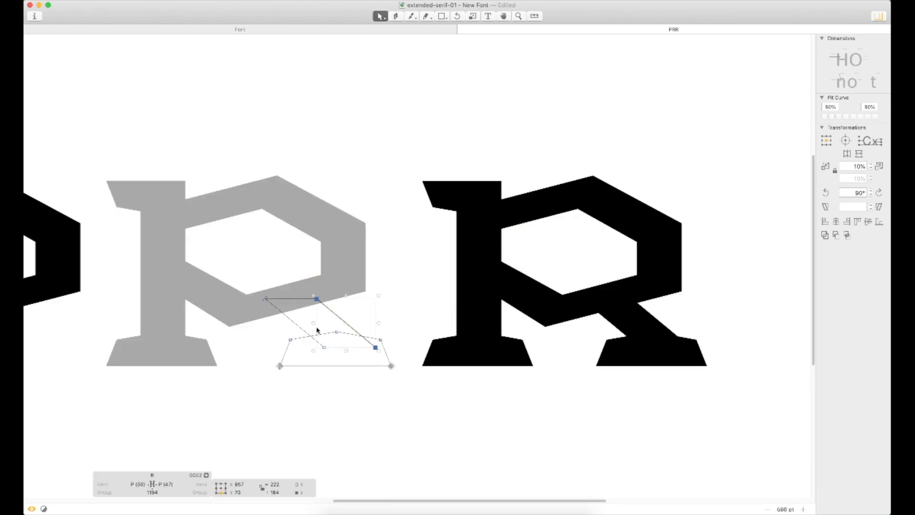
- Nudge the whole diagonal leg about 4 units to the left
double_click(337, 318)
click(336, 317)
double_click(341, 318)
key(Left)
key(Left)
key(Left)
key(Left)
click(387, 306)
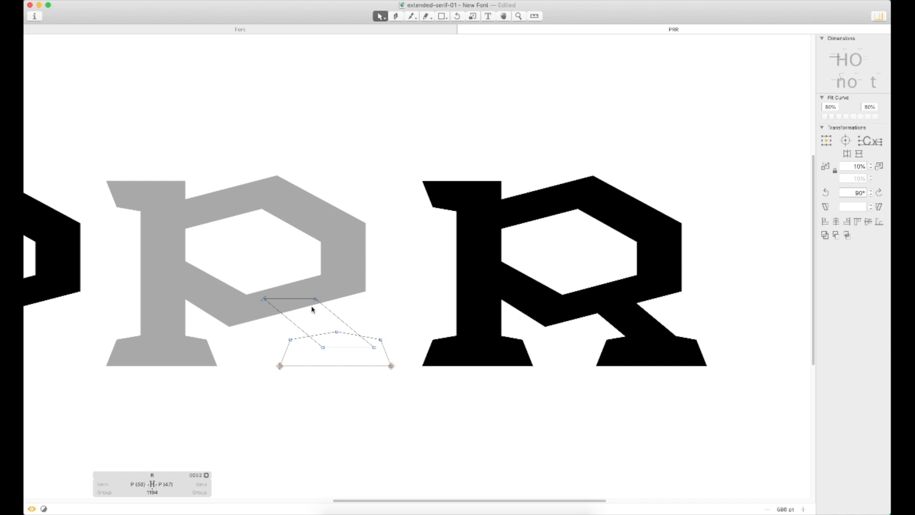
- Move the diagonal leg's top-right corner slightly left along the bowl and preview the filled glyph
drag(315, 299, 313, 299)
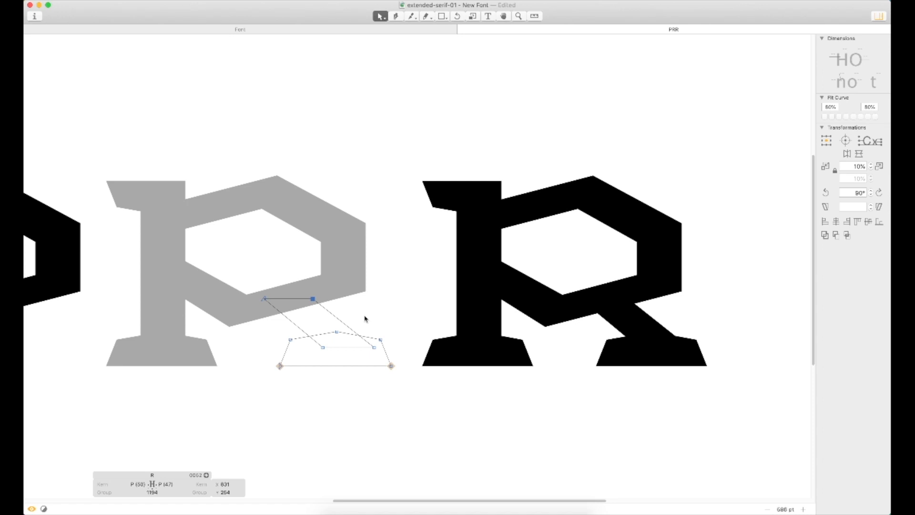
shift+click(264, 299)
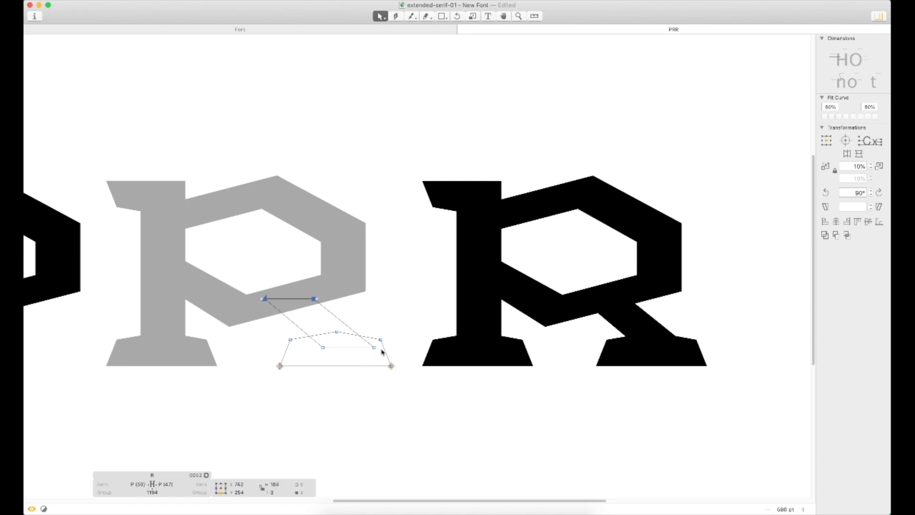
click(404, 315)
key(space)
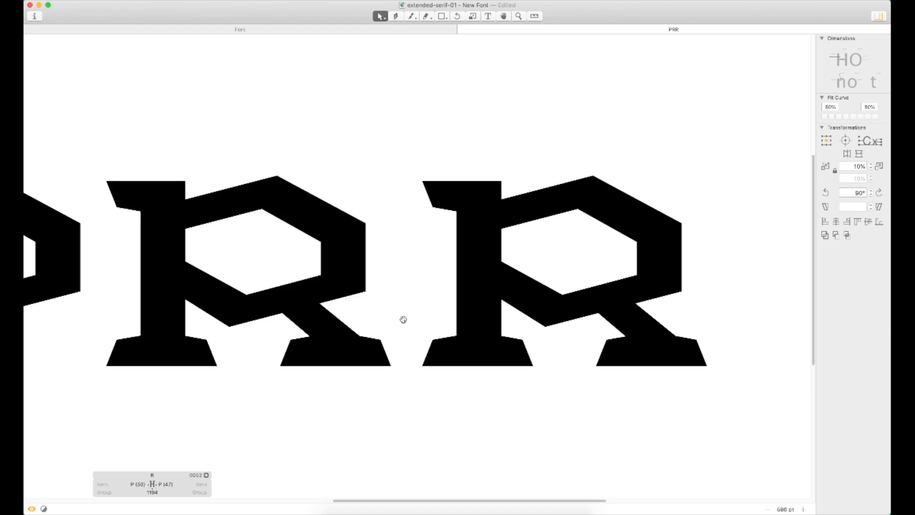
key(space)
key(space)
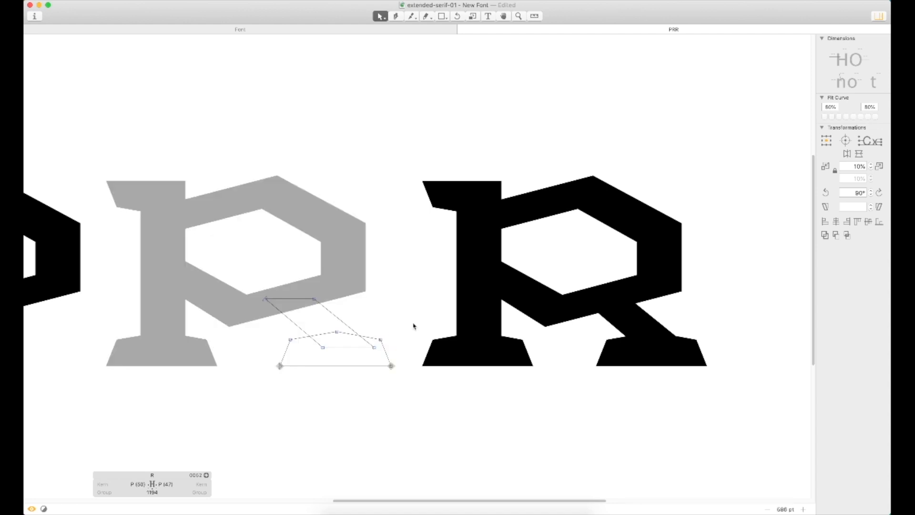
- Update the R's linked sidebearings to follow the P after the outline changes, and close the PRR tab
scroll(402, 319, down, 5)
drag(408, 310, 477, 270)
key(t)
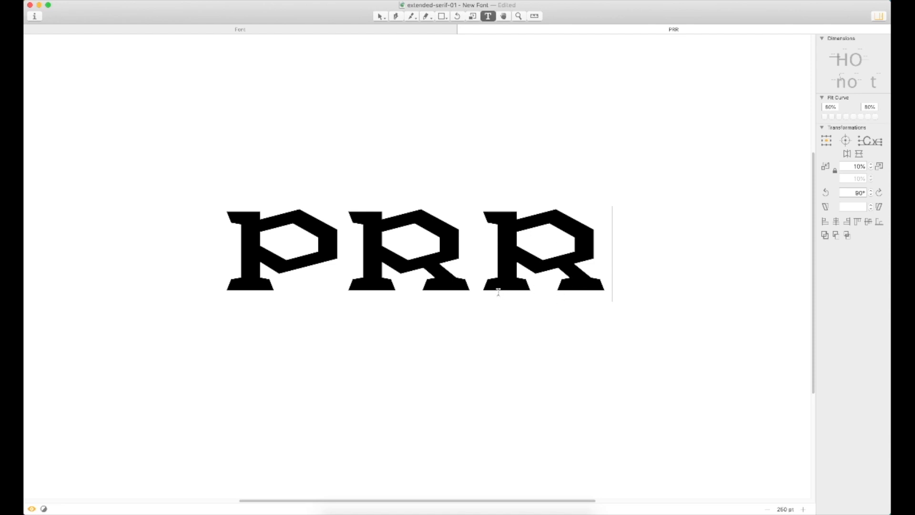
click(460, 288)
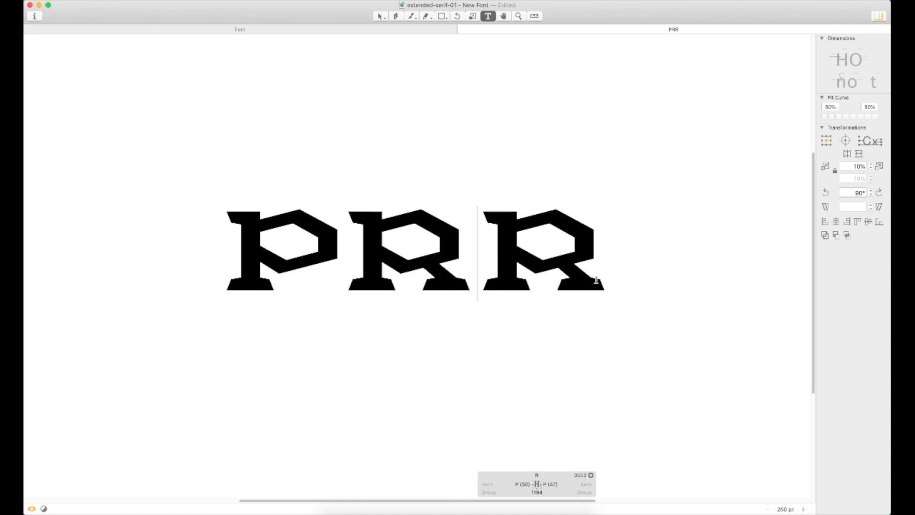
click(638, 273)
key(Escape)
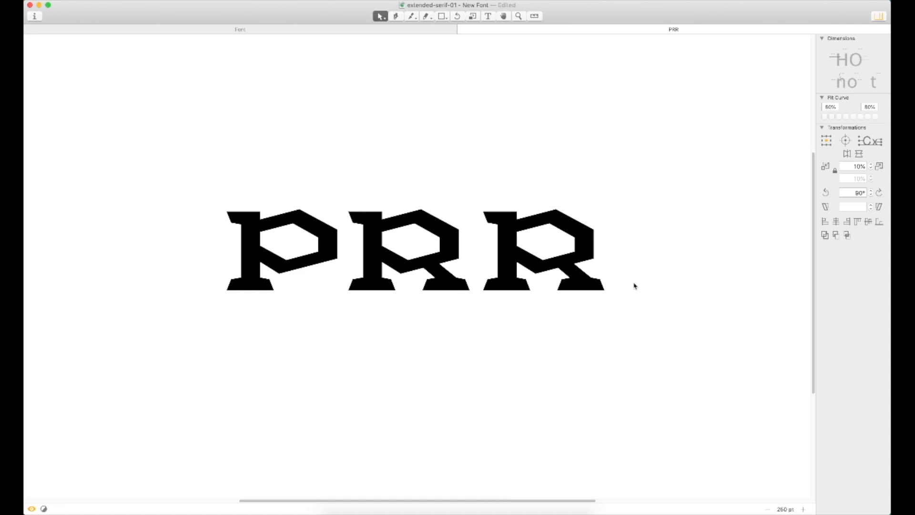
double_click(436, 256)
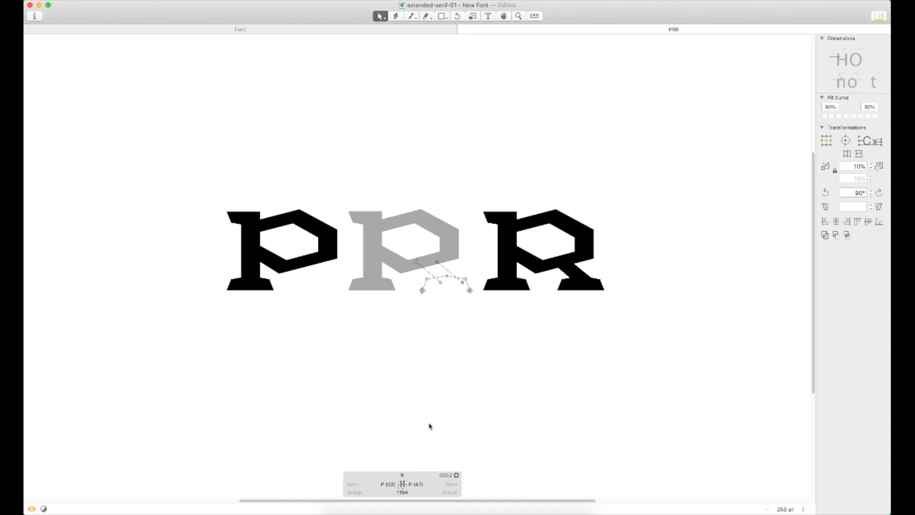
key(Escape)
key(Escape)
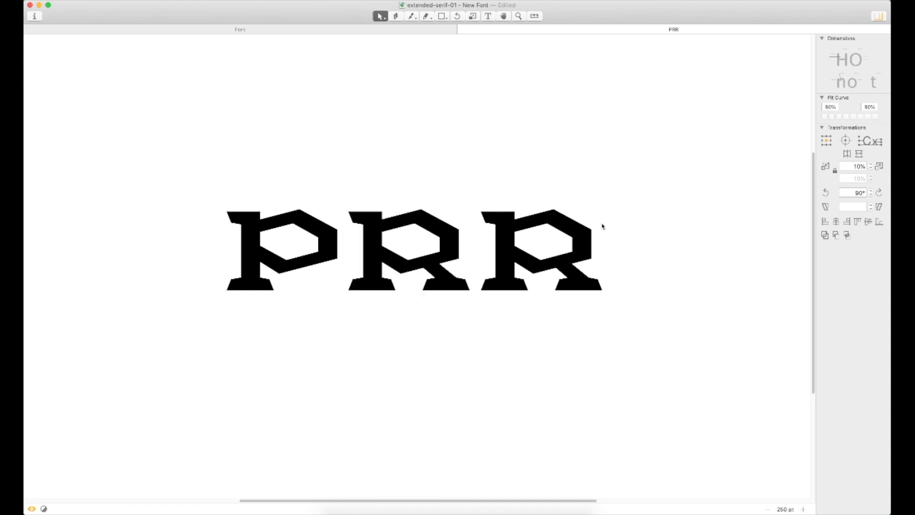
key(super+w)
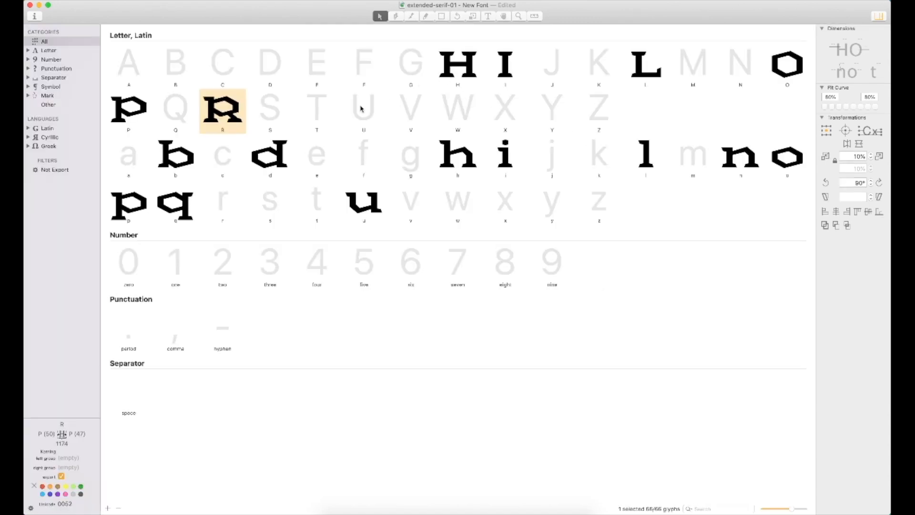
- Open the lowercase u for editing, copy its outlines and add a capital U in front of it
click(268, 131)
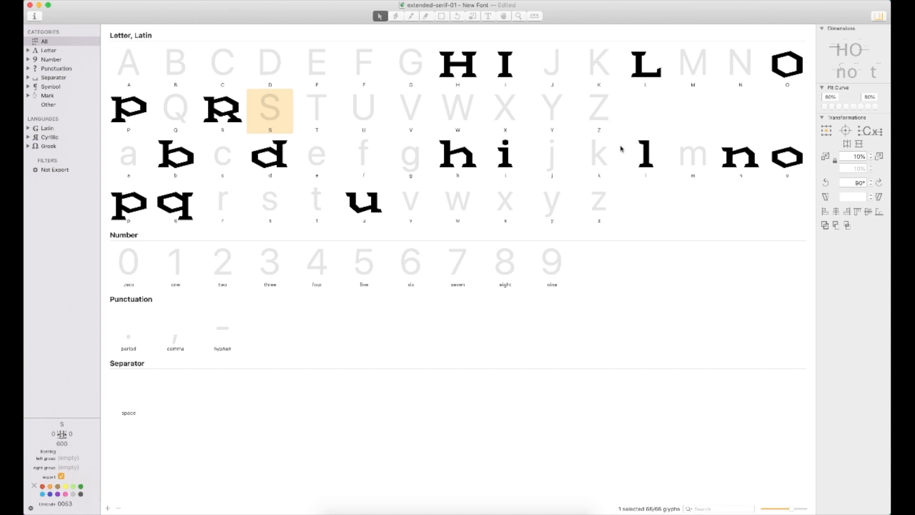
double_click(350, 203)
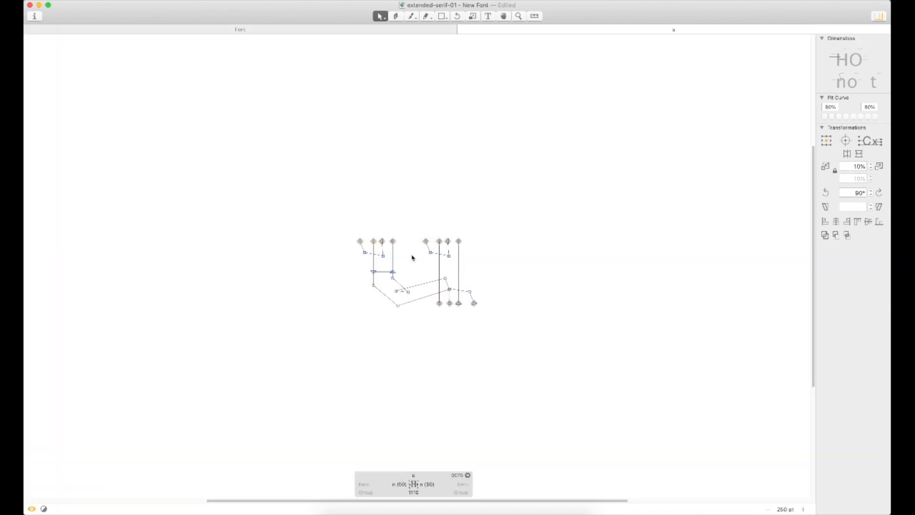
key(super+a)
text(t)
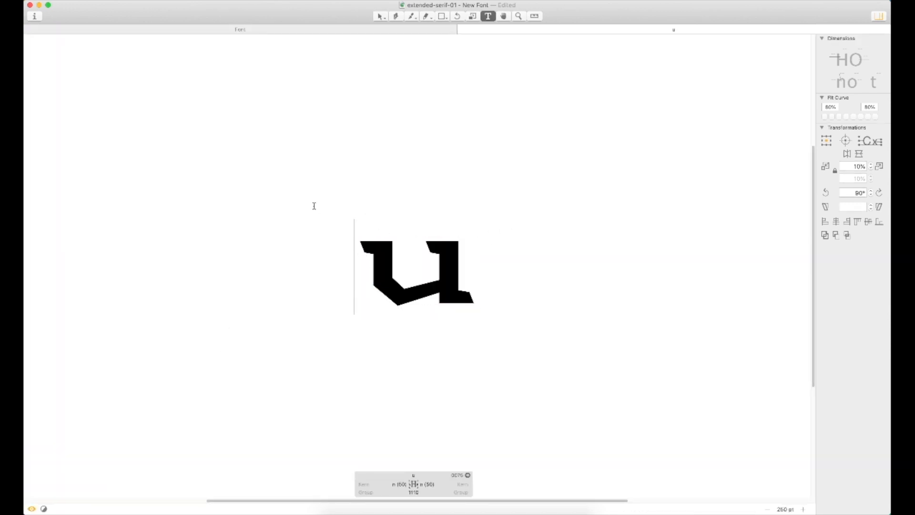
text(U)
key(Escape)
click(384, 265)
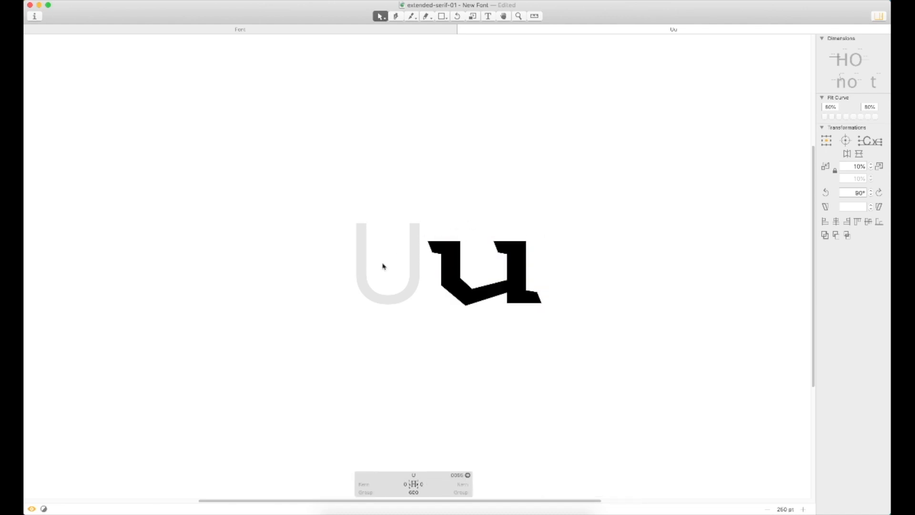
- Insert a second capital U in the line and open the one beside the lowercase u for editing
key(super+v)
key(super+z)
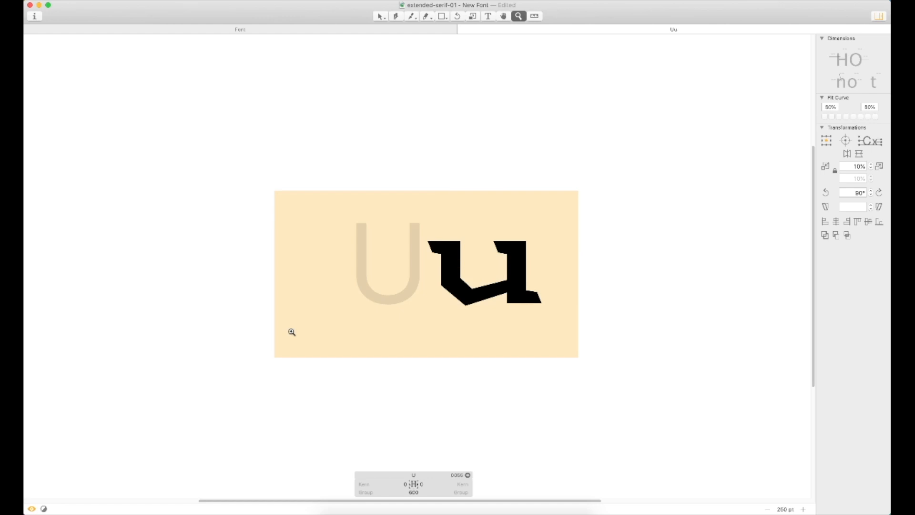
key(super+plus)
text(t)
text(U)
key(Escape)
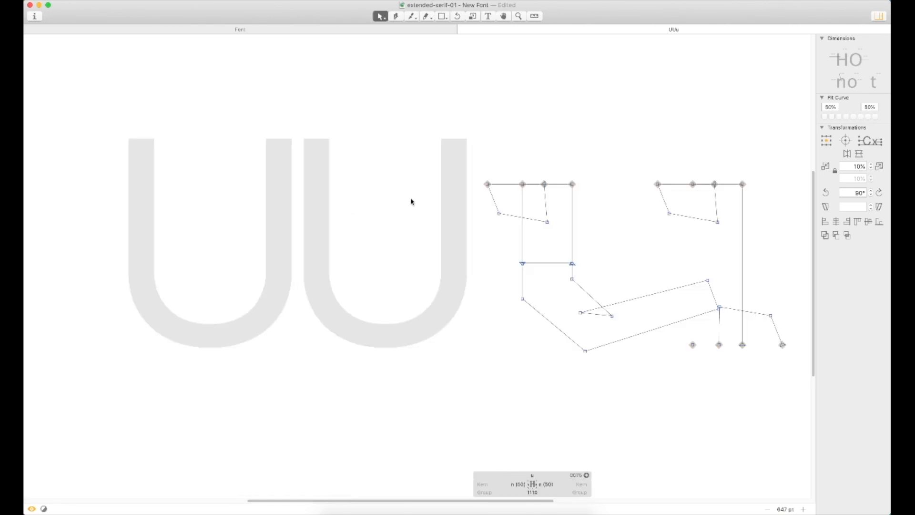
double_click(407, 200)
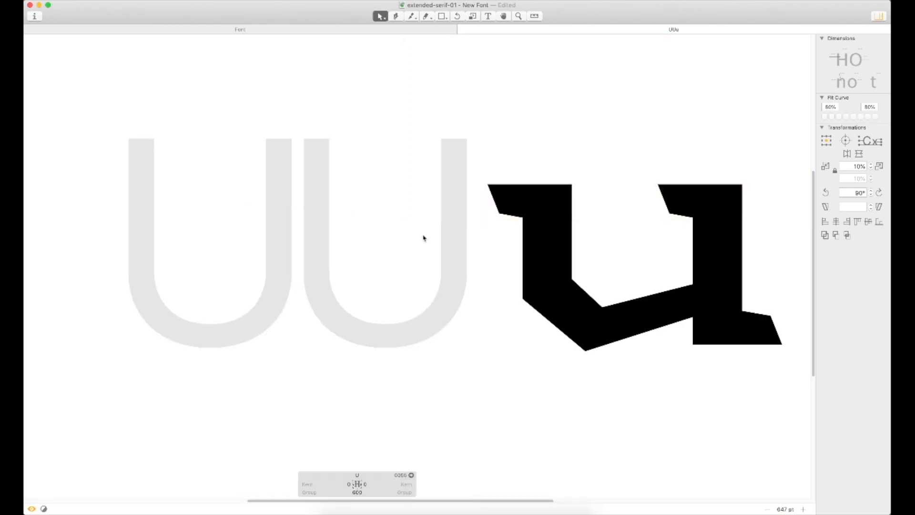
- Paste the lowercase u outlines into the capital U and link both of its sidebearings to H
key(super+v)
click(407, 484)
text(H)
key(Tab)
text(H)
key(Return)
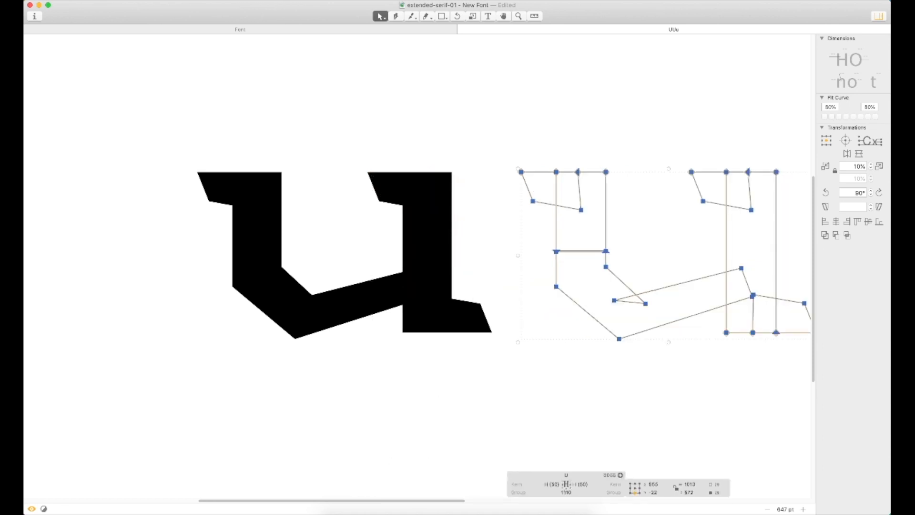
- Raise the capital U's two top serifs and stem tops together to the cap height
key(space)
drag(604, 152, 412, 145)
key(super+shift+m)
scroll(376, 131, right, 5)
scroll(376, 132, up, 2)
drag(541, 138, 189, 279)
drag(492, 204, 495, 161)
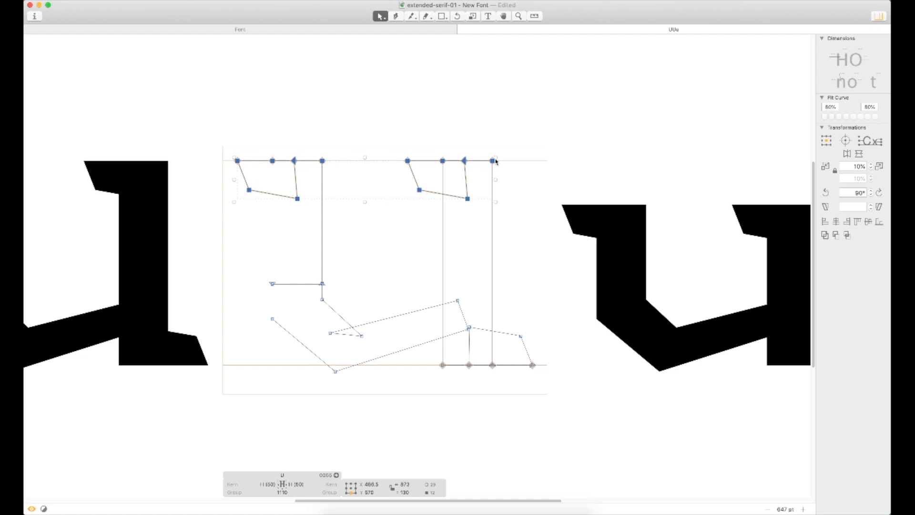
click(506, 204)
- Insert a space between the second capital U and the lowercase u to compare the letters
drag(459, 274, 535, 243)
key(t)
click(625, 253)
key(super+minus)
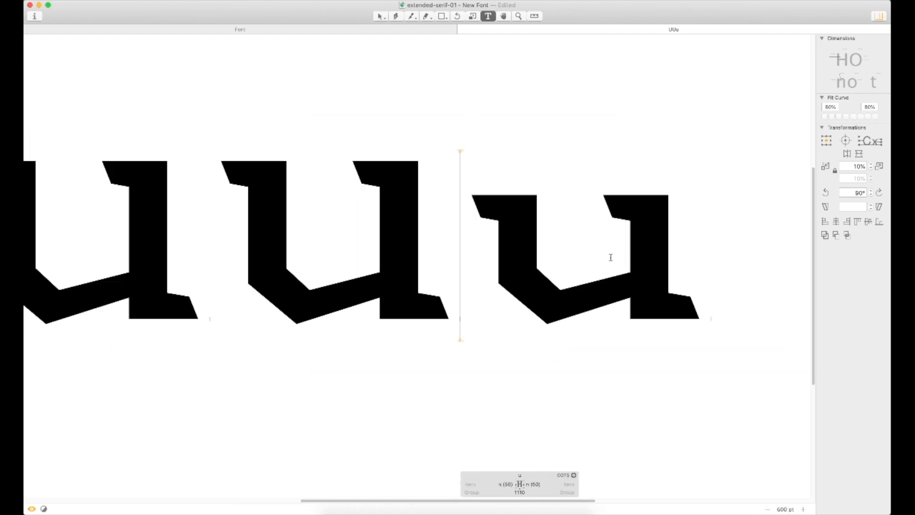
key(super+minus)
key(super+plus)
scroll(501, 260, left, 3)
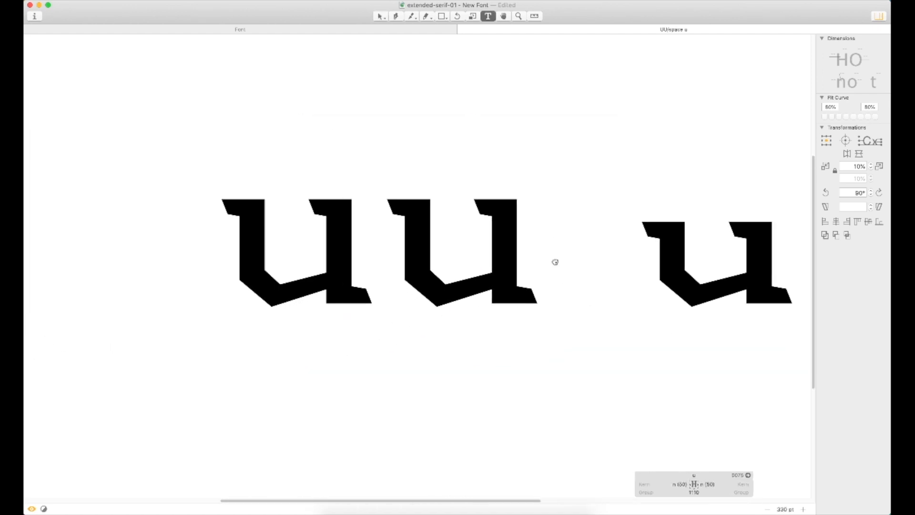
scroll(555, 262, left, 3)
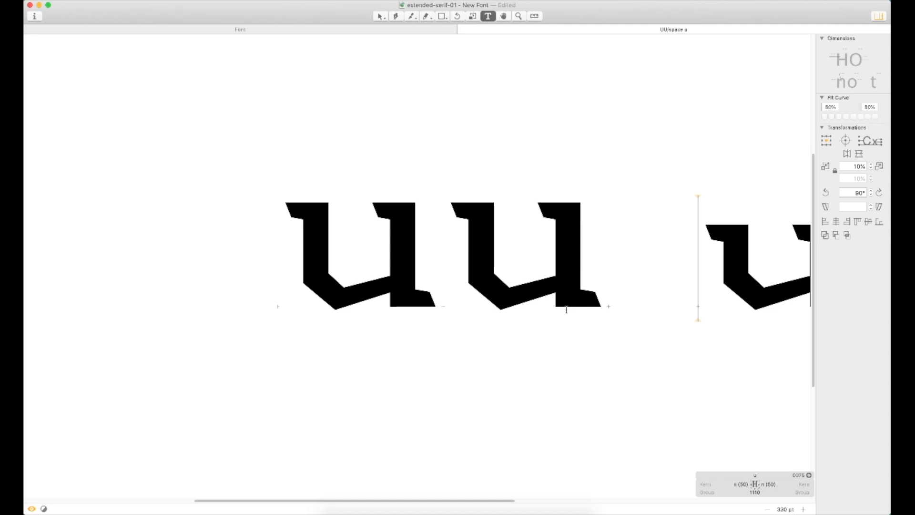
- Delete the foot serif at the base of the capital U's right stem
key(Escape)
key(super+space)
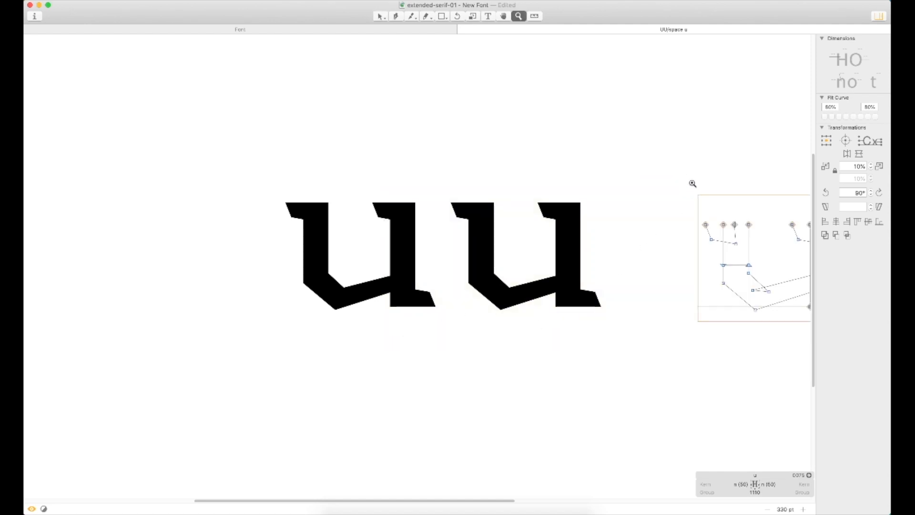
drag(680, 184, 352, 360)
double_click(596, 312)
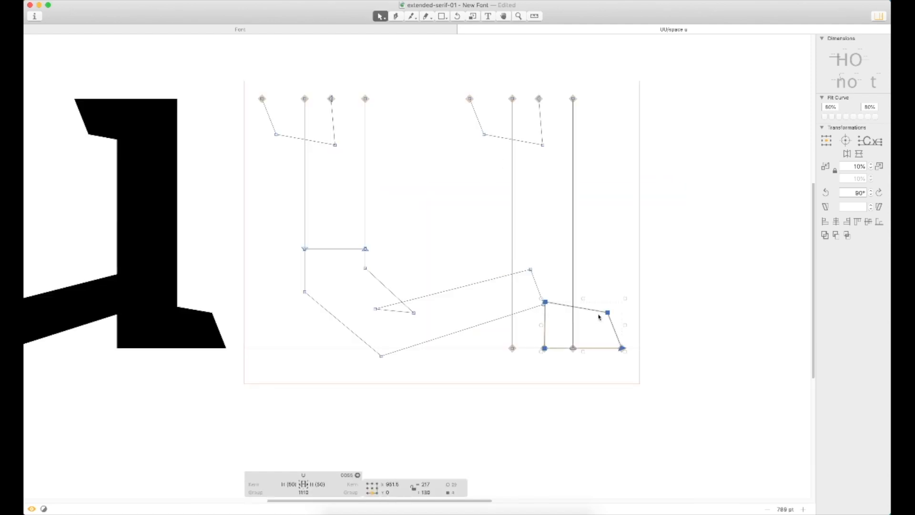
key(BackSpace)
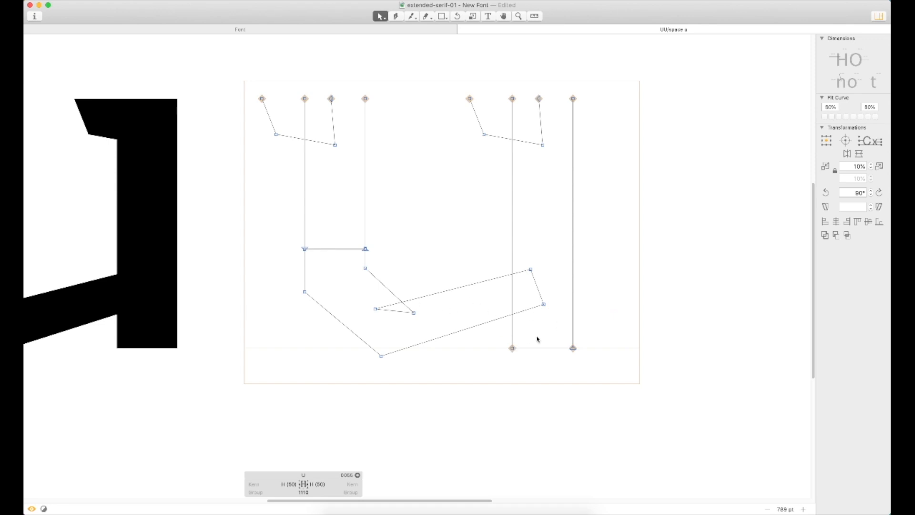
- Insert a capital O between the two capital Us for comparison, and reopen the second U for editing
text(t)
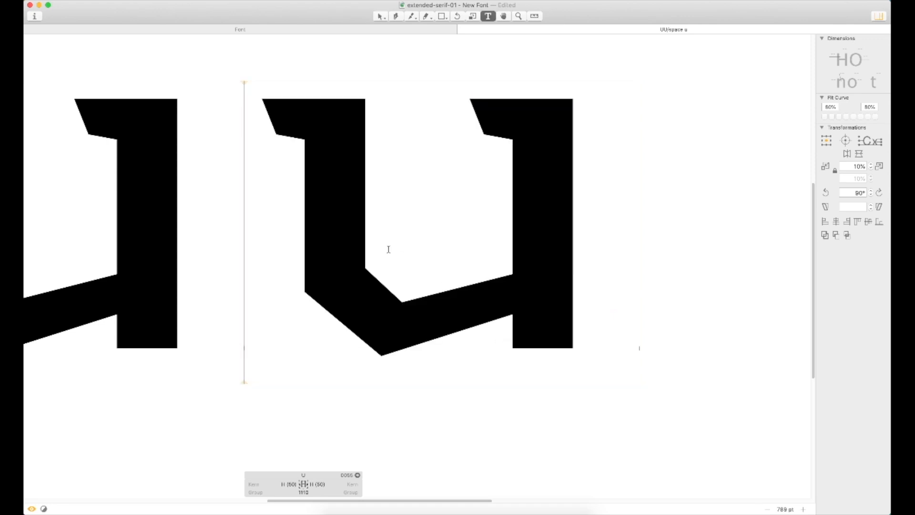
text(O)
key(Escape)
double_click(362, 252)
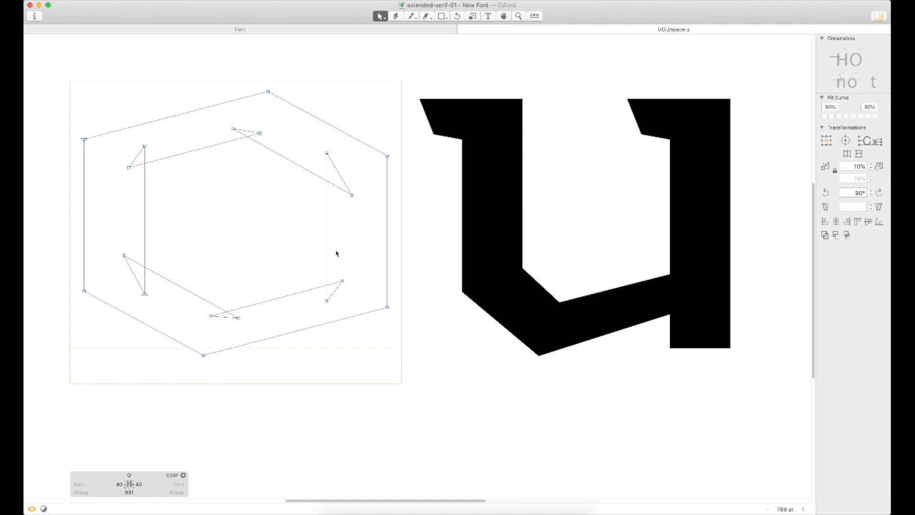
key(super+a)
double_click(549, 193)
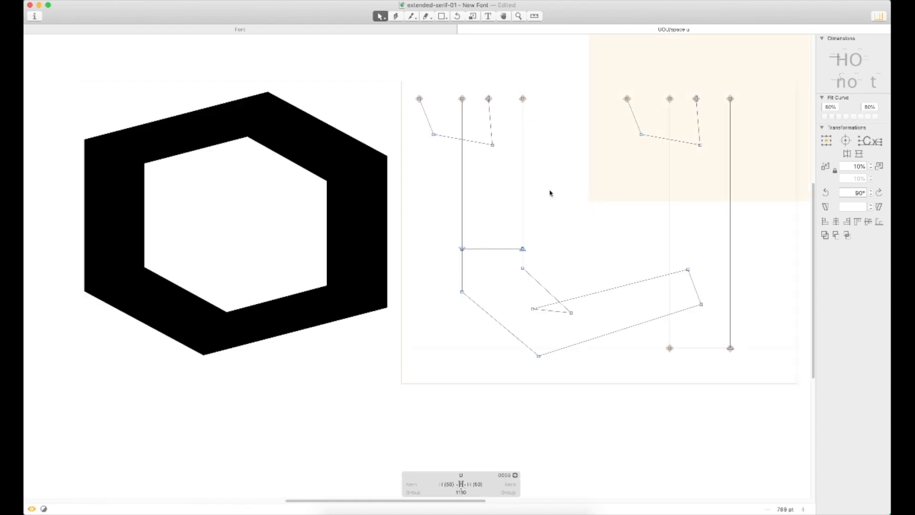
- Add the capital O as a component inside the capital U
drag(604, 168, 528, 175)
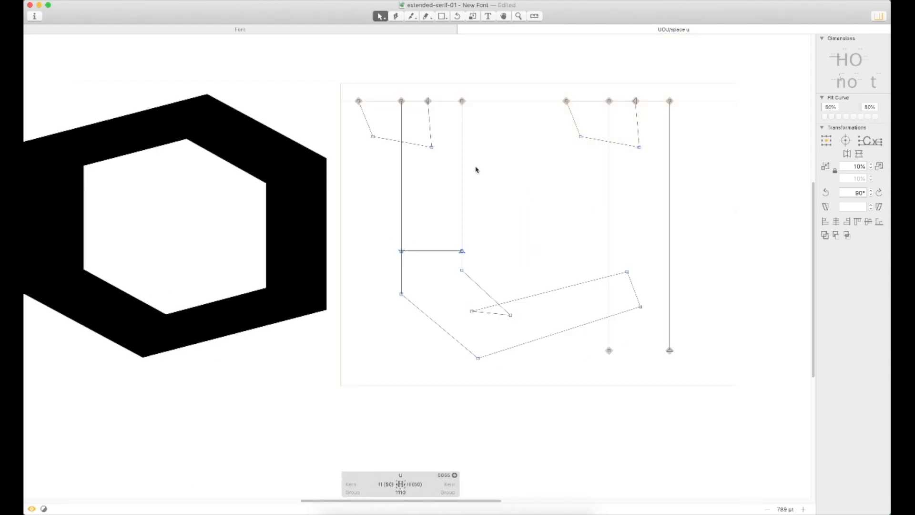
key(super+f)
text(PO)
key(Return)
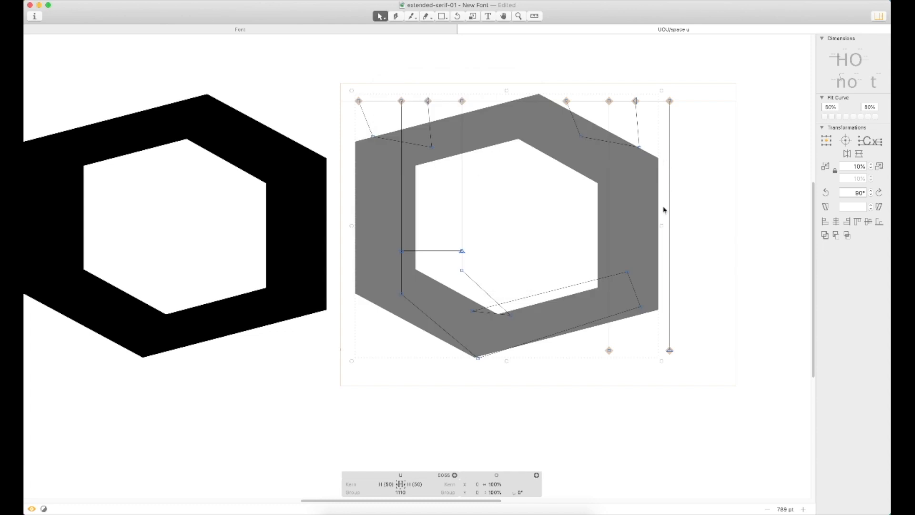
- Shift the O component 30 units right so its outer edge lines up with the U's right stem
key(shift+Right)
key(shift+Right)
key(shift+Right)
key(shift+Right)
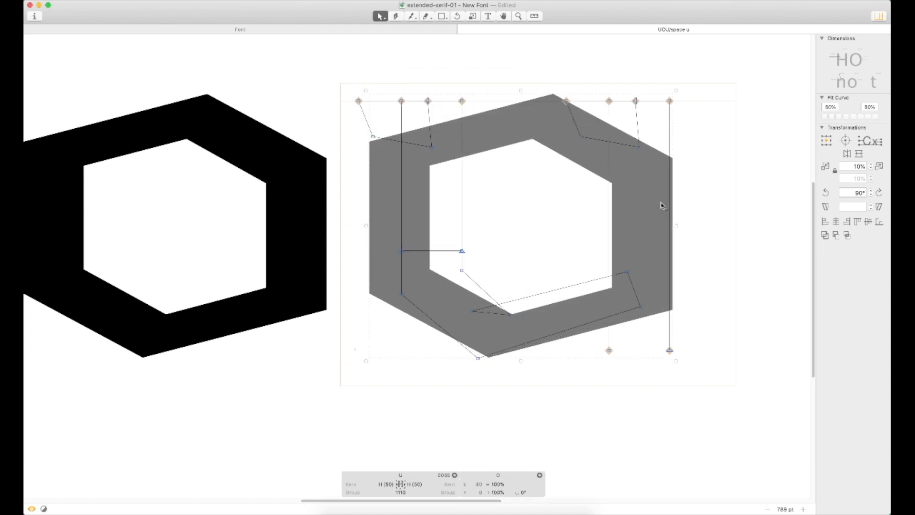
key(shift+Left)
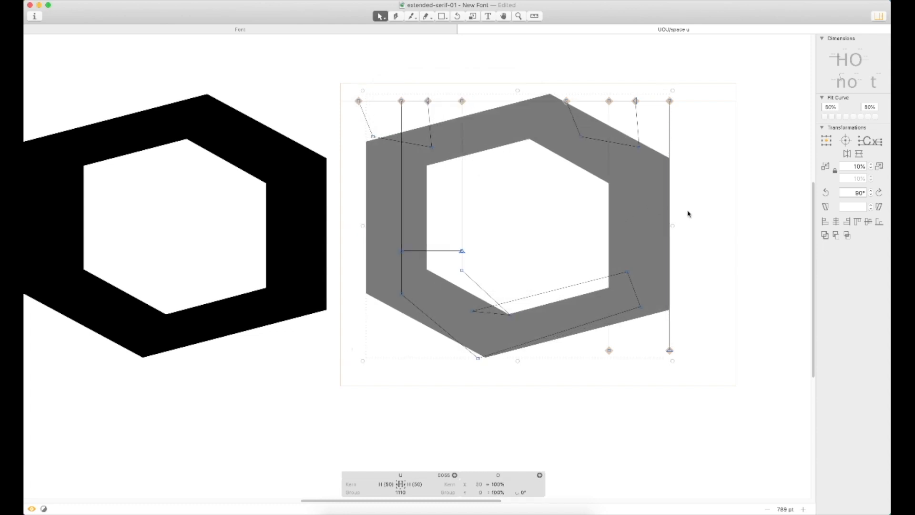
click(688, 221)
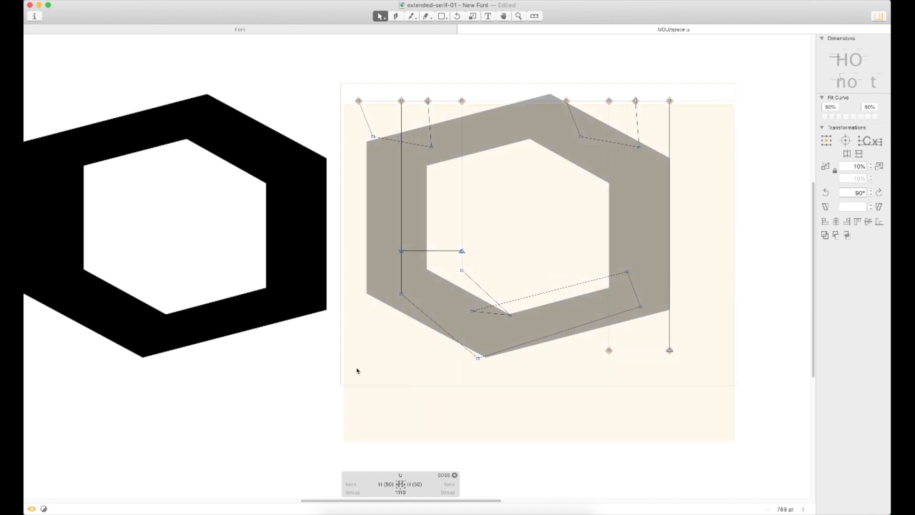
- Move the three nodes of the U's bottom corner right to match the O component's bottom corner
key(super+a)
key(b)
mouse_move(707, 81)
mouse_down()
mouse_move(388, 378)
mouse_move(362, 390)
mouse_up()
key(super+z)
key(super+space)
drag(717, 71, 320, 402)
click(453, 337)
drag(431, 324, 322, 460)
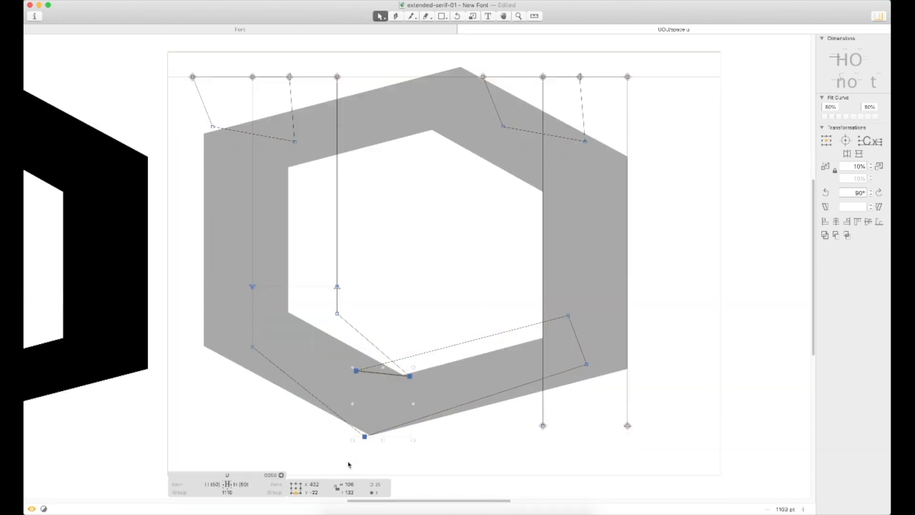
- Move the two end nodes of the U's bottom diagonal 30 units down and out to the right stem's outer edge
click(569, 316)
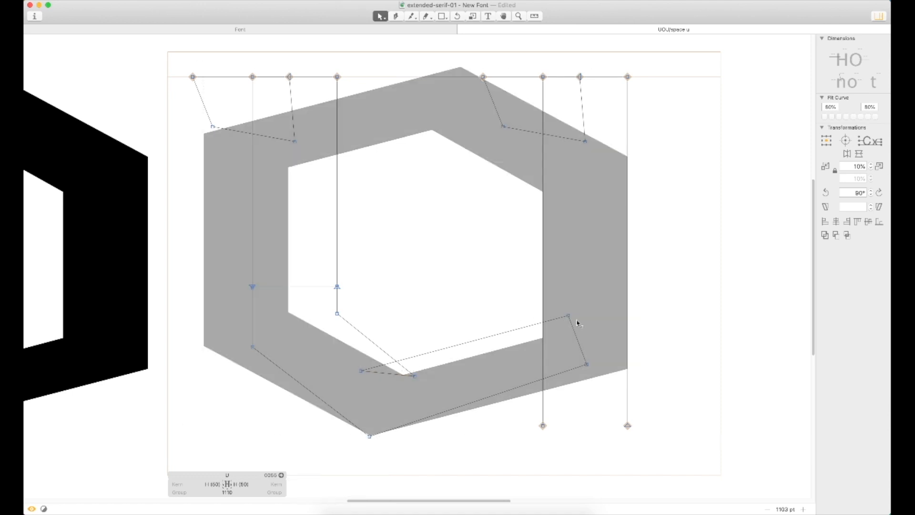
click(568, 316)
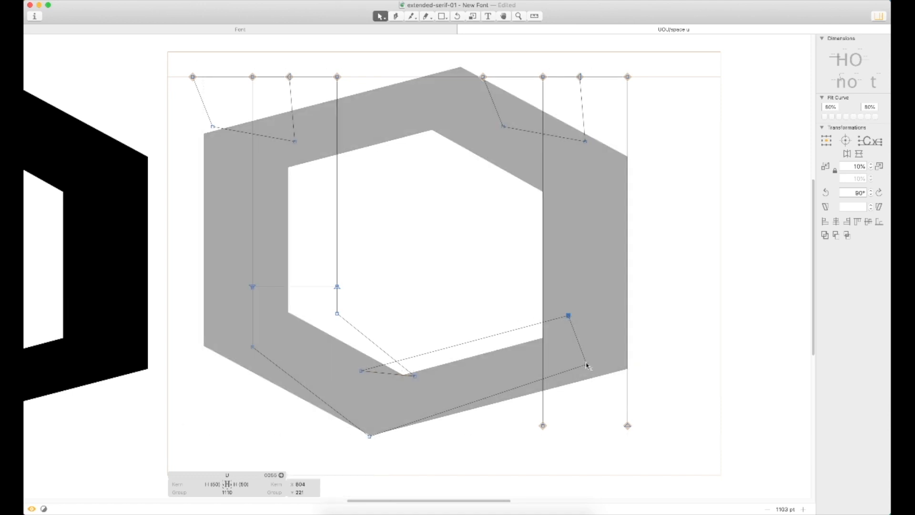
shift+click(586, 365)
key(shift+Down)
key(shift+Down)
key(shift+Down)
key(shift+Right)
key(shift+Right)
key(shift+Right)
key(shift+Right)
key(shift+Right)
key(shift+Right)
key(shift+Right)
key(shift+Right)
key(Right)
key(Right)
key(Right)
key(Right)
key(Right)
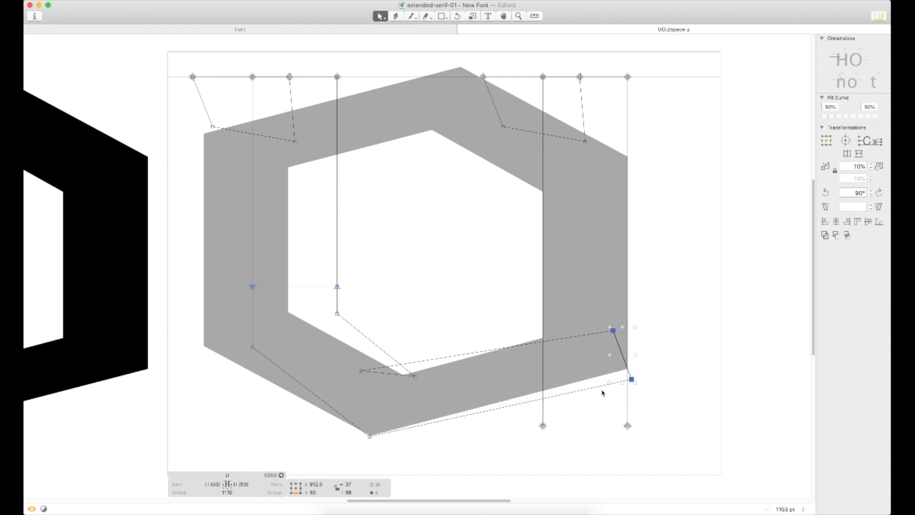
drag(657, 306, 555, 436)
key(space)
drag(643, 303, 581, 389)
click(668, 360)
- Raise the bottom diagonal's end nodes about 21 units and nudge them 1 unit left to meet the O component's lower-right corner
key(z)
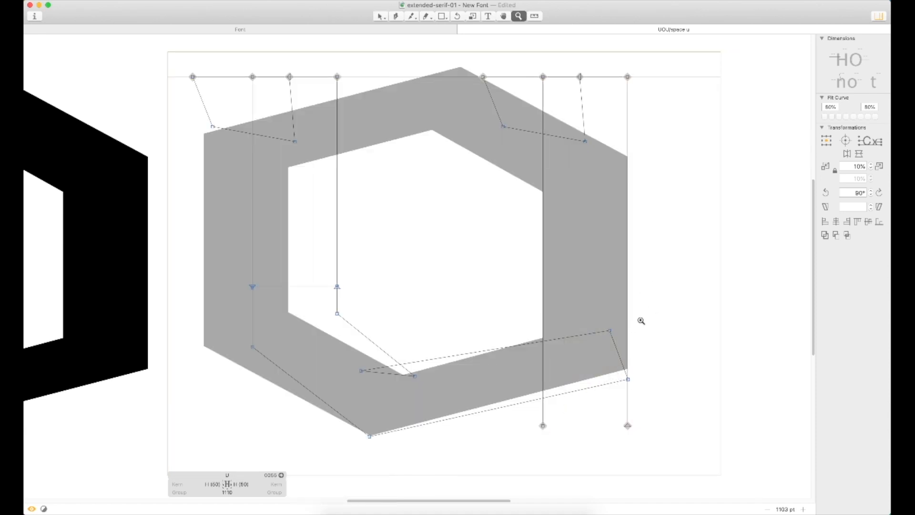
drag(652, 309, 556, 409)
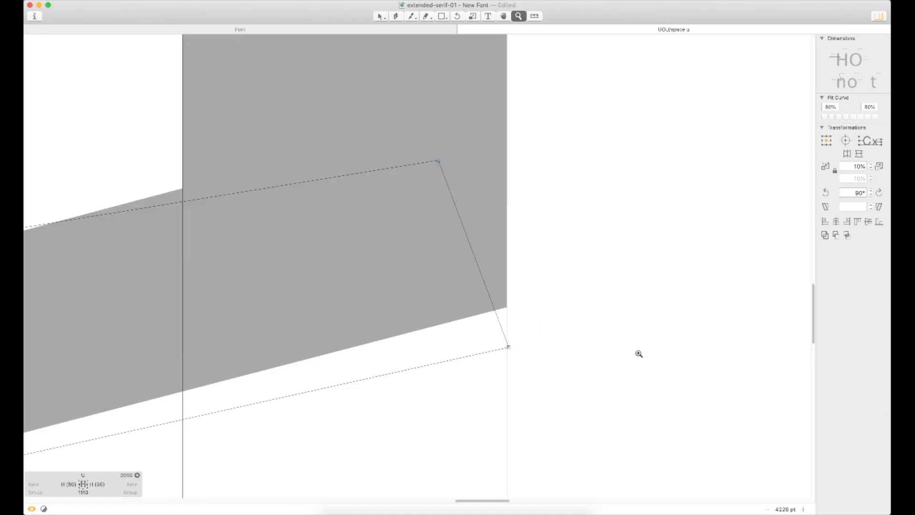
click(508, 346)
shift+click(438, 162)
key(Up)
key(Up)
key(Up)
key(Up)
key(Up)
key(Up)
key(Up)
key(Up)
key(Up)
key(Up)
key(Up)
key(Up)
key(Up)
key(Up)
key(Up)
key(Up)
key(Up)
key(Up)
key(Up)
key(Up)
key(Up)
key(Up)
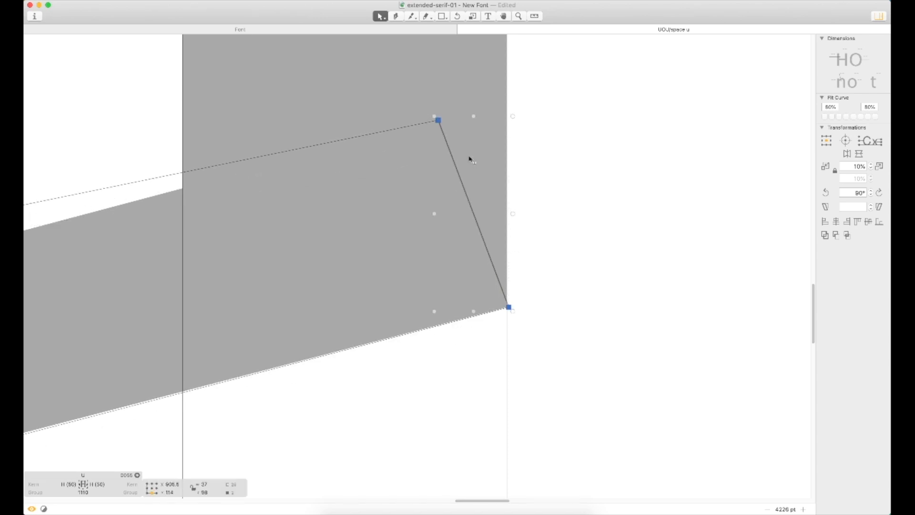
key(space)
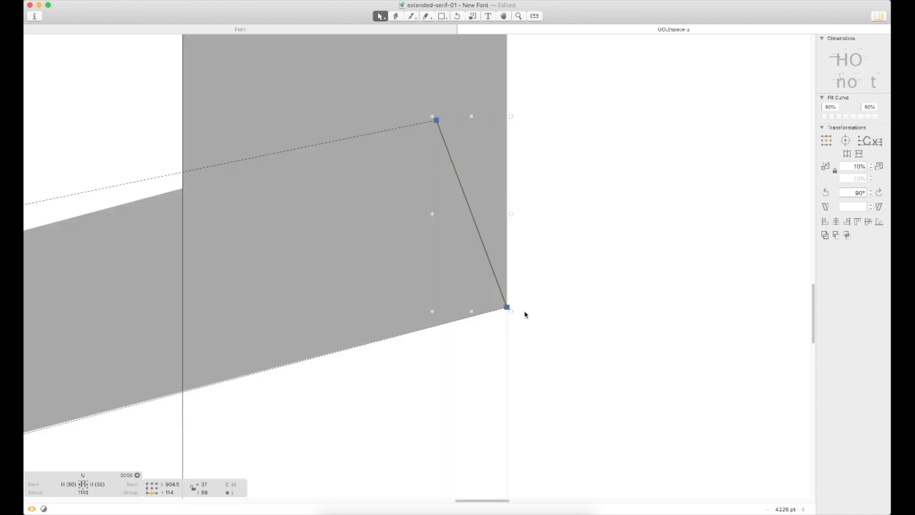
key(super+0)
click(619, 333)
key(space)
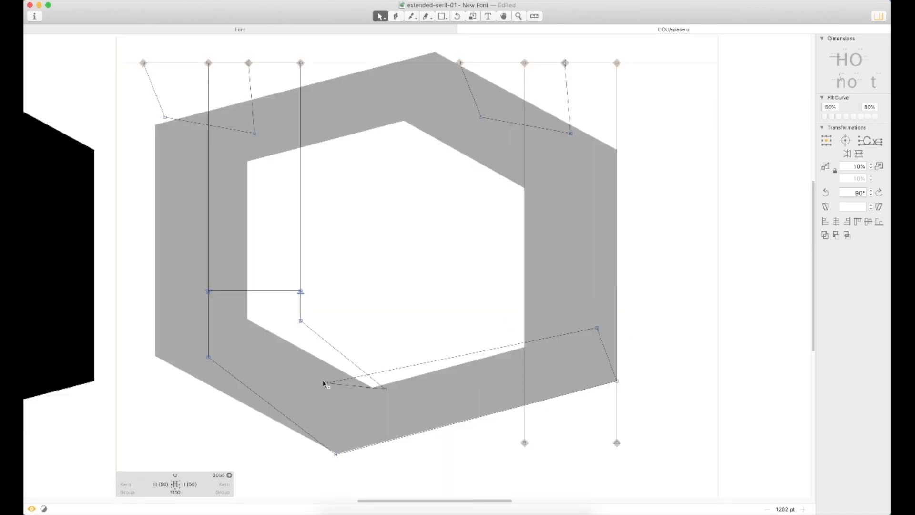
- Raise the base of the U's right stem to the bottom diagonal's lower-right corner
key(super+minus)
key(super+minus)
key(super+minus)
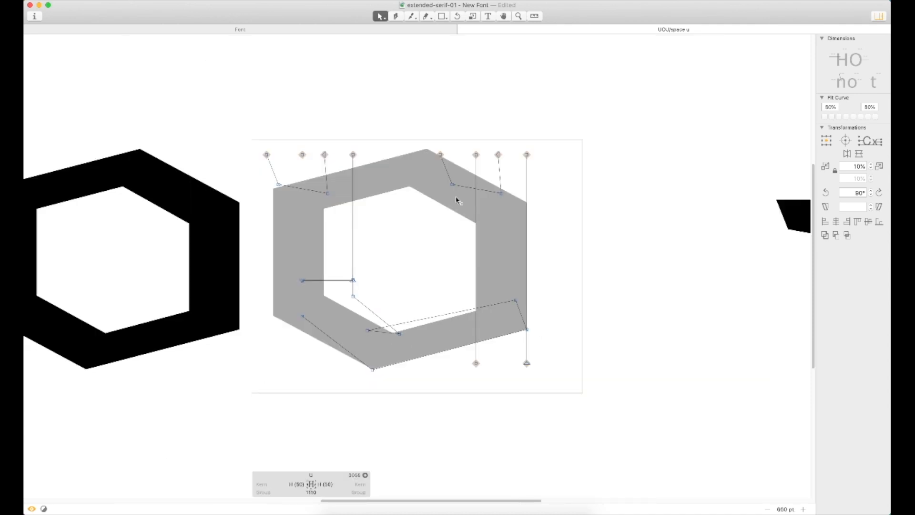
key(space)
drag(446, 207, 530, 200)
drag(557, 363, 612, 323)
click(598, 355)
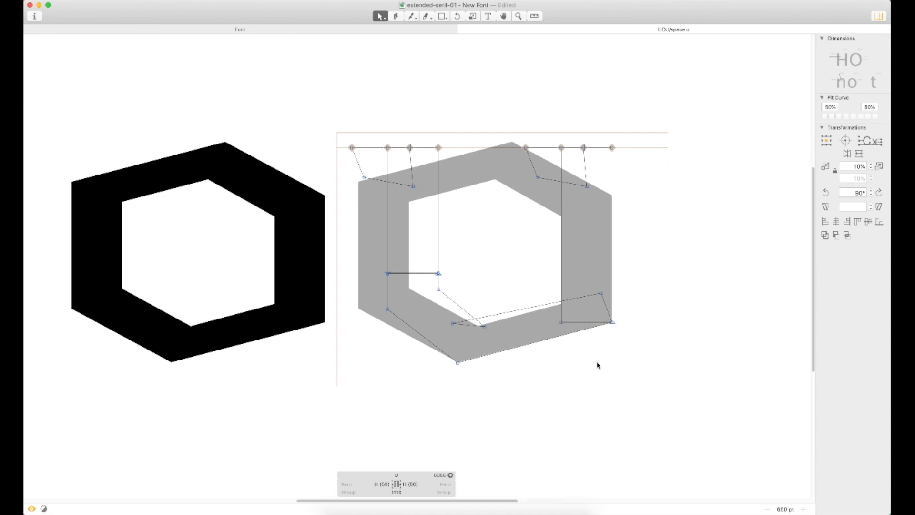
- Preview the filled U in the text line and reopen it for outline editing
key(t)
click(639, 344)
key(Escape)
double_click(431, 177)
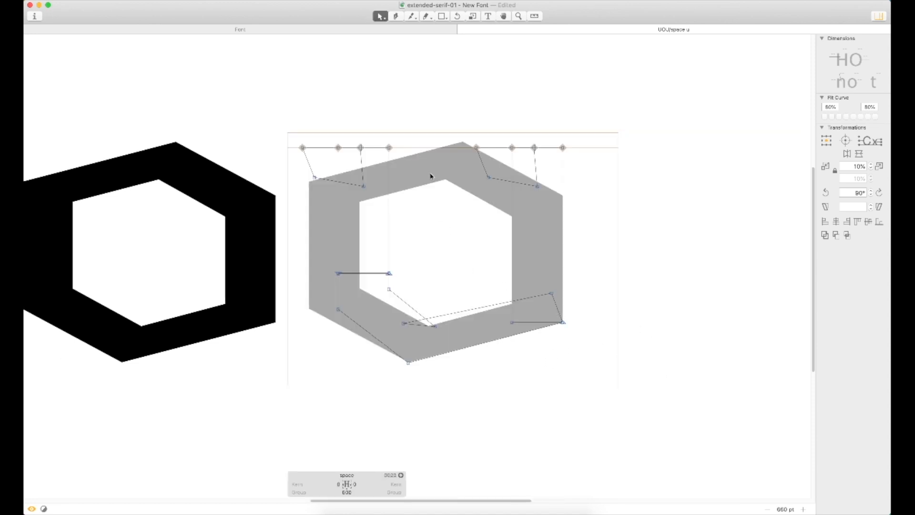
- Delete the O guide component from the U and update the U's metrics
key(super+a)
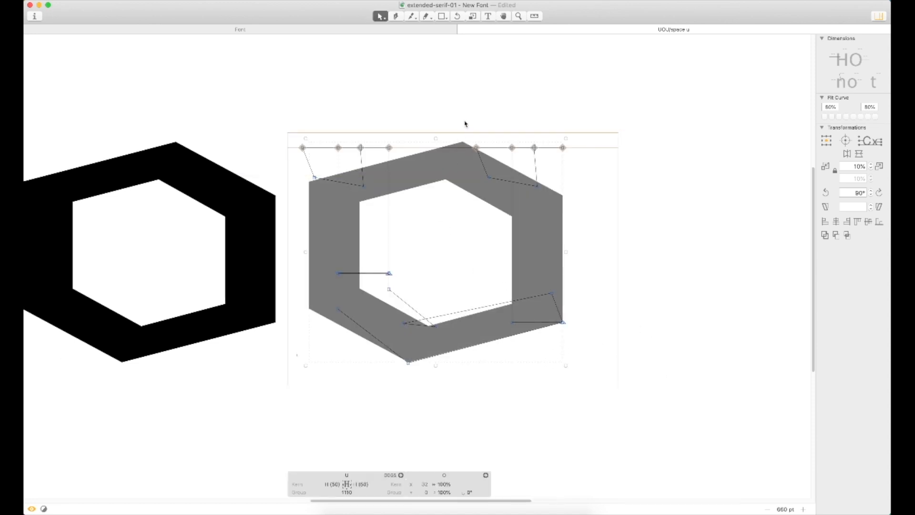
key(Delete)
key(super+minus)
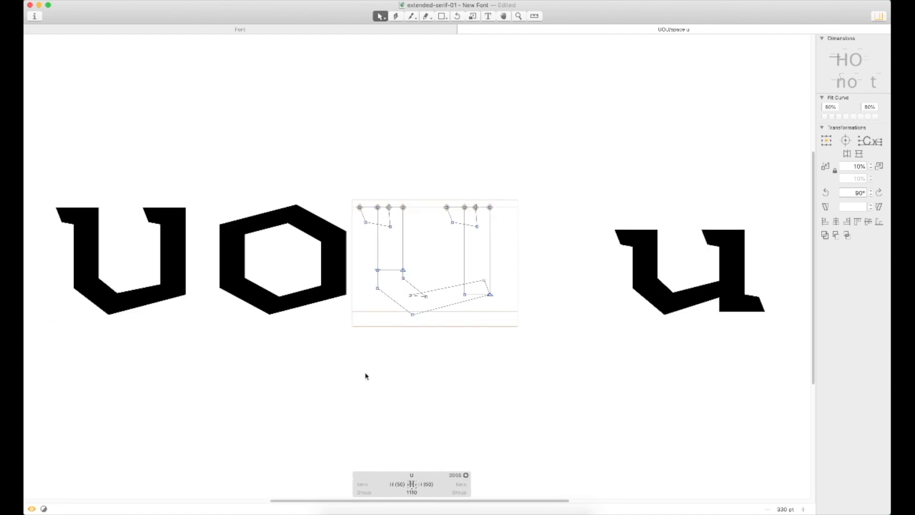
key(ctrl+super+m)
- Insert a capital I after the second U in the sample text for editing beside it
key(space)
drag(484, 230, 635, 218)
key(t)
click(650, 229)
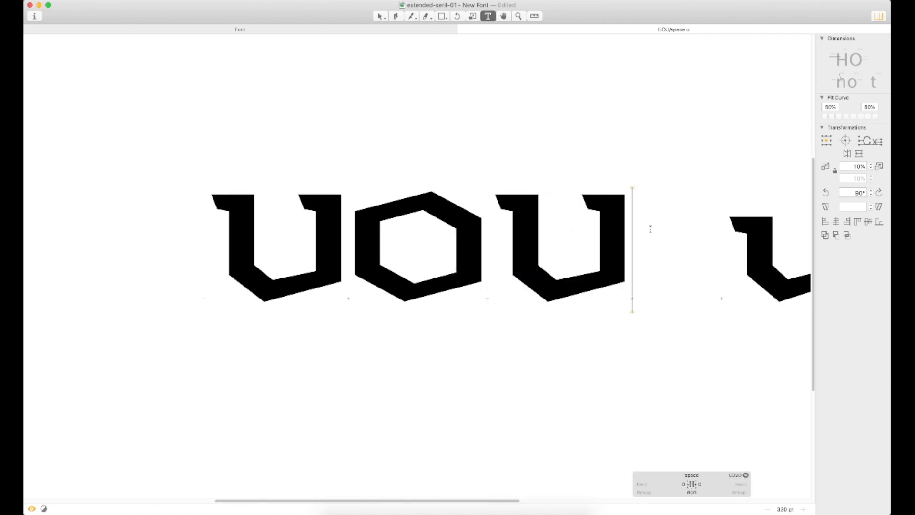
text(I)
key(Escape)
key(super+space)
drag(756, 142, 419, 368)
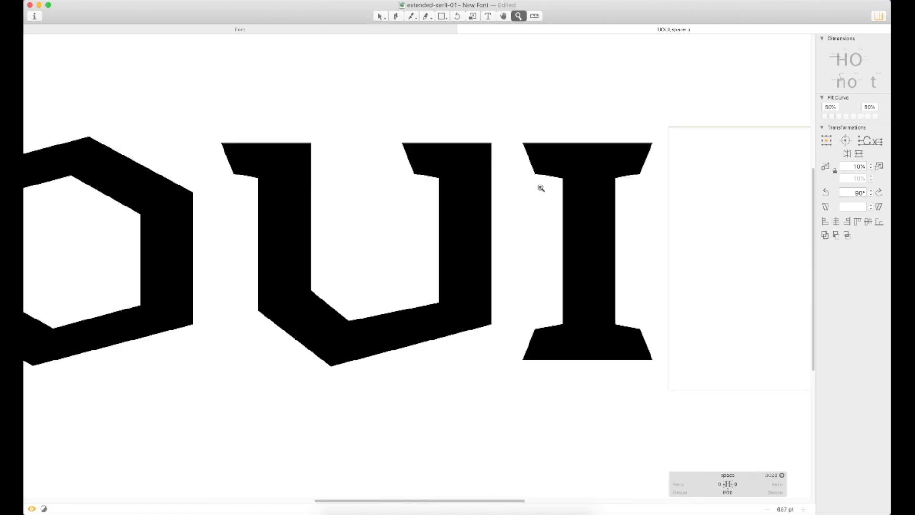
- Replace the U's two half serifs with a copy of the I's full top serif on the left stem
double_click(599, 150)
click(592, 144)
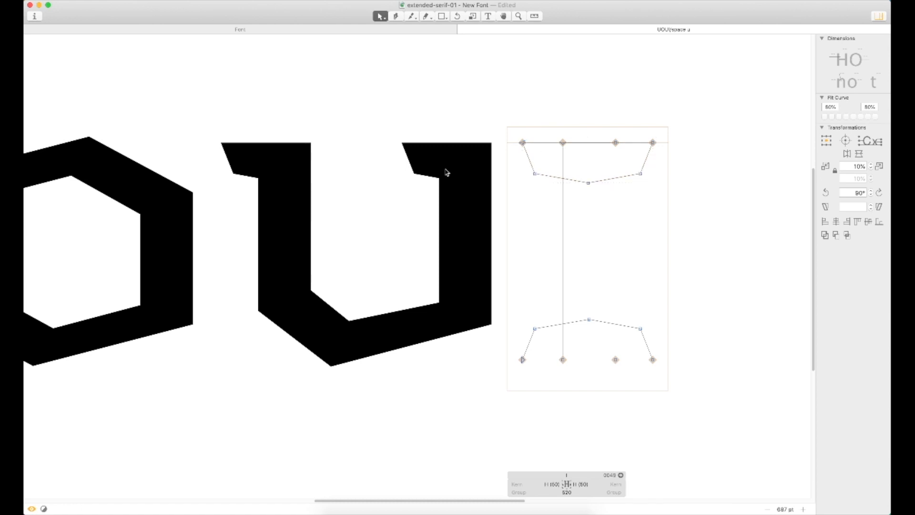
double_click(438, 174)
double_click(429, 179)
key(super+x)
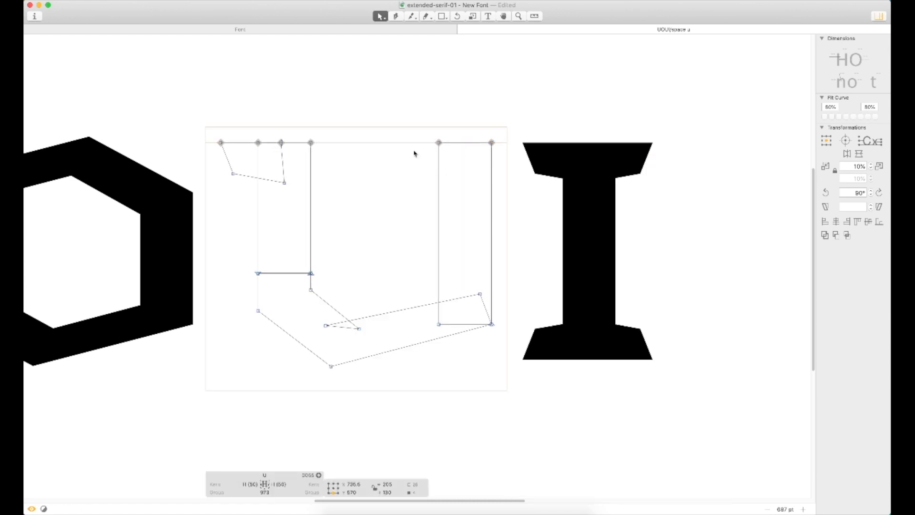
key(super+v)
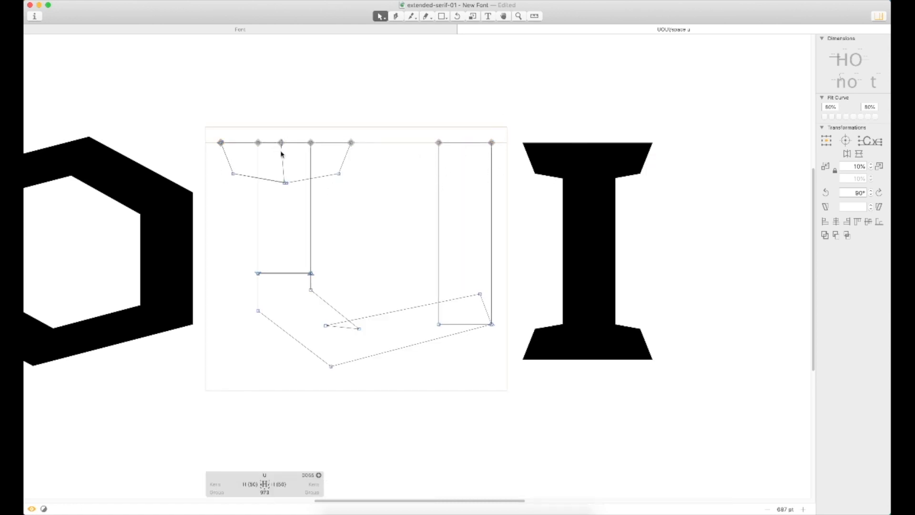
double_click(343, 148)
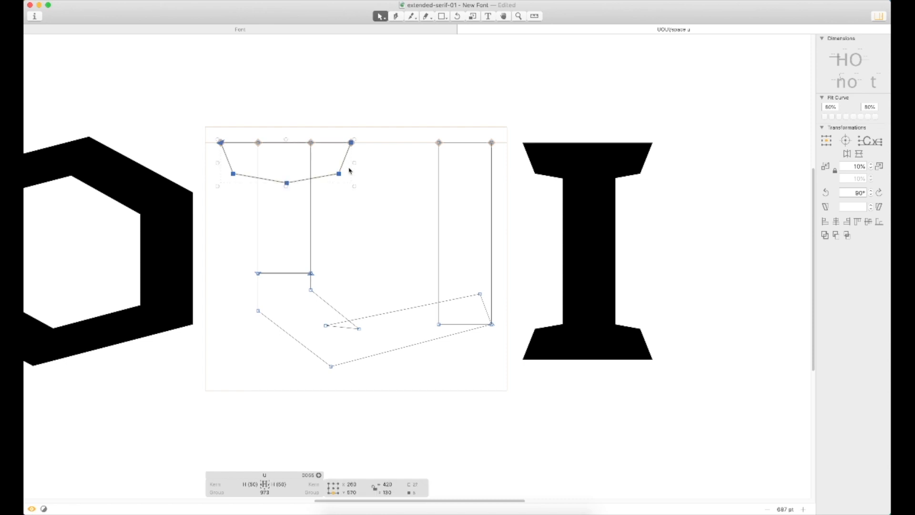
- Duplicate the full serif onto the top of the U's right stem at X 840 and update the glyph's metrics
drag(341, 177, 519, 166)
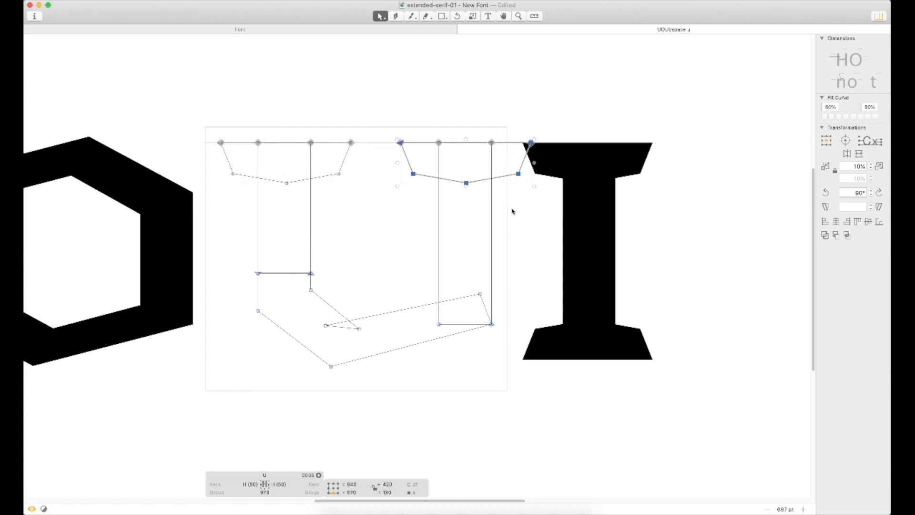
click(394, 258)
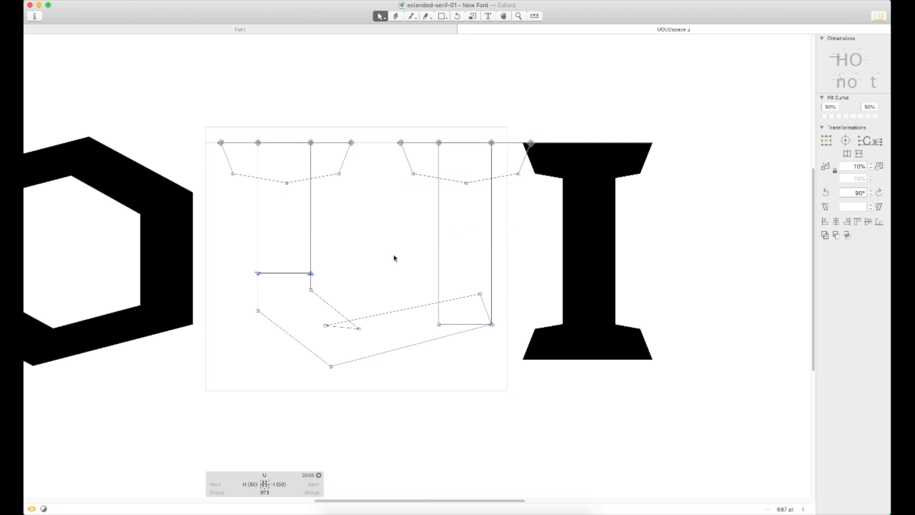
key(ctrl+super+m)
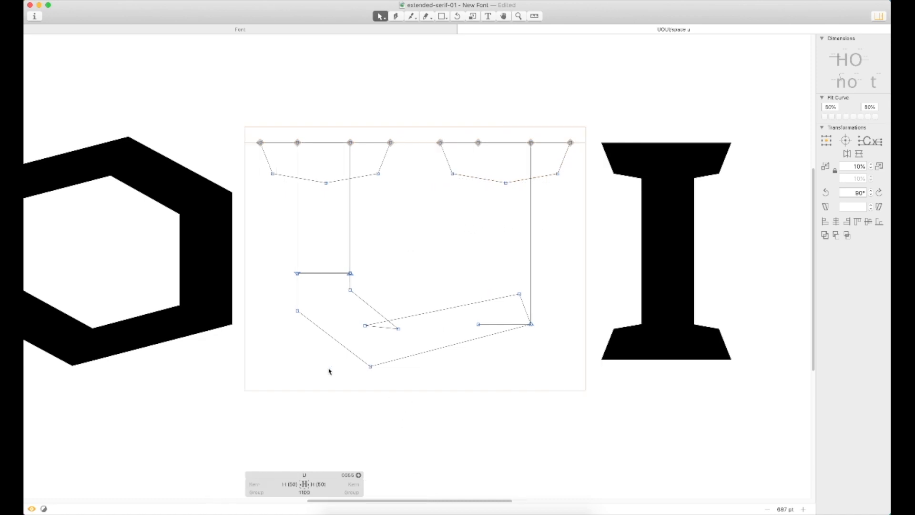
- Preview the filled glyphs and delete the O, the I and the space so the sample text reads "UUu"
key(super+minus)
key(super+minus)
key(super+minus)
key(super+minus)
key(t)
key(Escape)
key(space)
drag(412, 242, 494, 219)
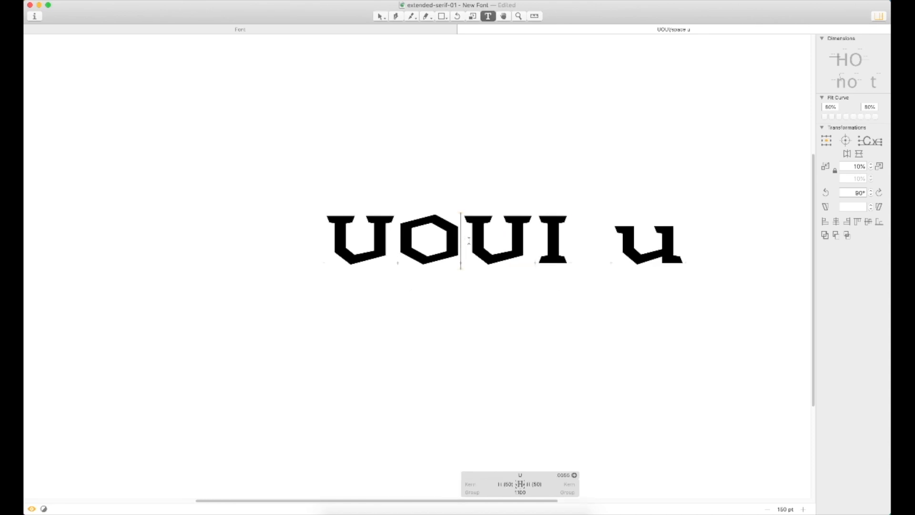
key(BackSpace)
click(567, 259)
key(BackSpace)
key(BackSpace)
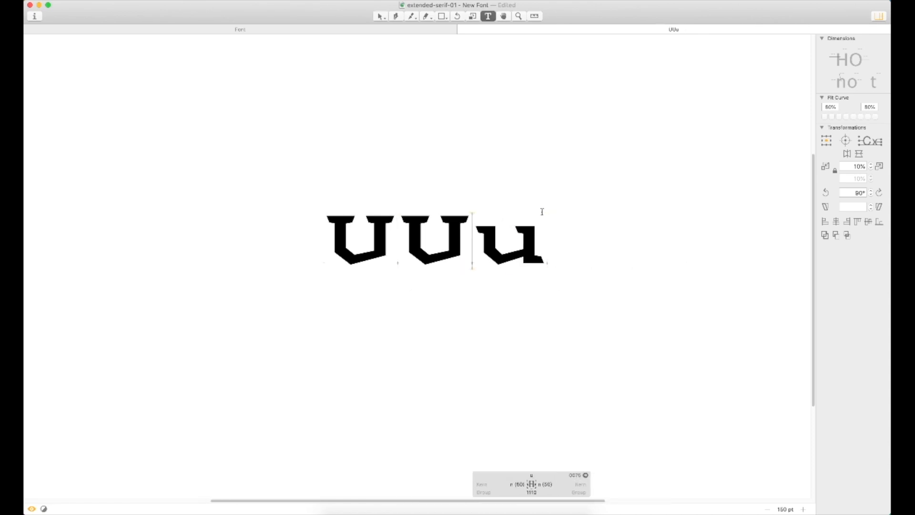
- Close the U's edit view to return to the font overview and save the font
key(Escape)
key(t)
click(559, 239)
key(Escape)
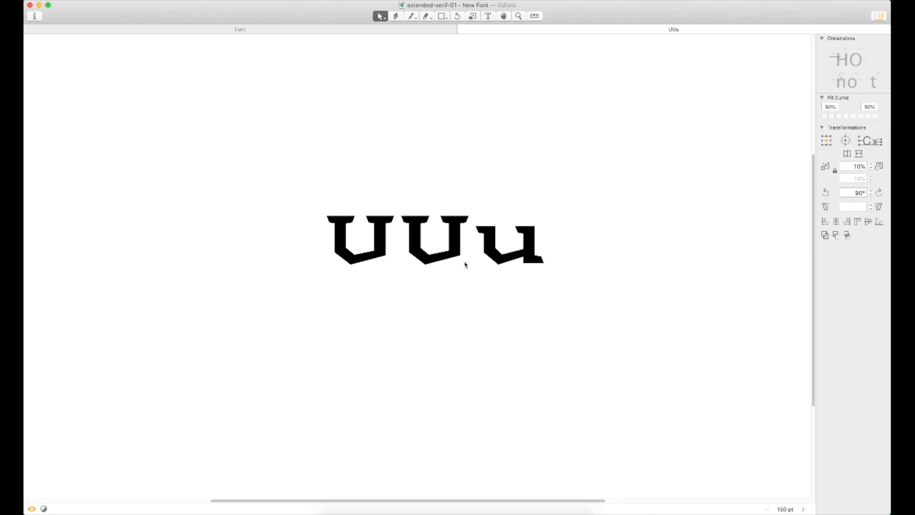
click(461, 29)
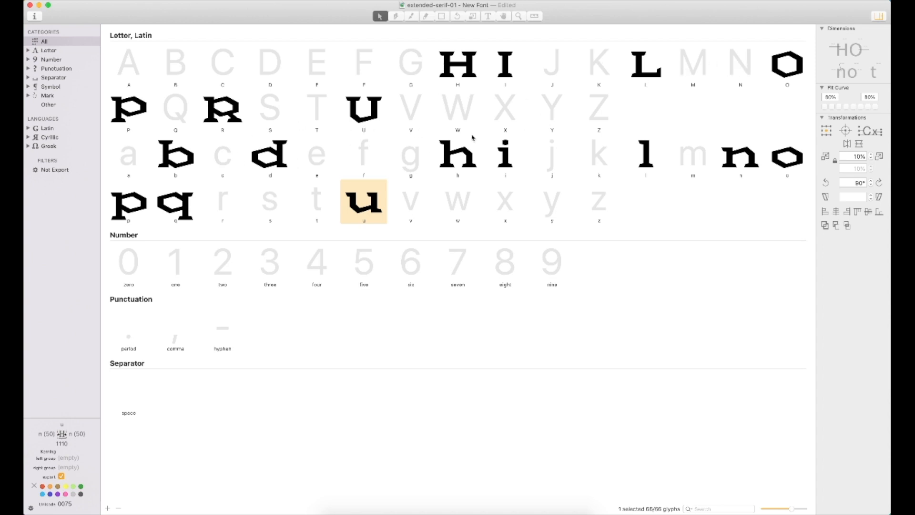
key(super+s)
- Open the capital N for editing and insert a capital I before it in the sample text
double_click(734, 70)
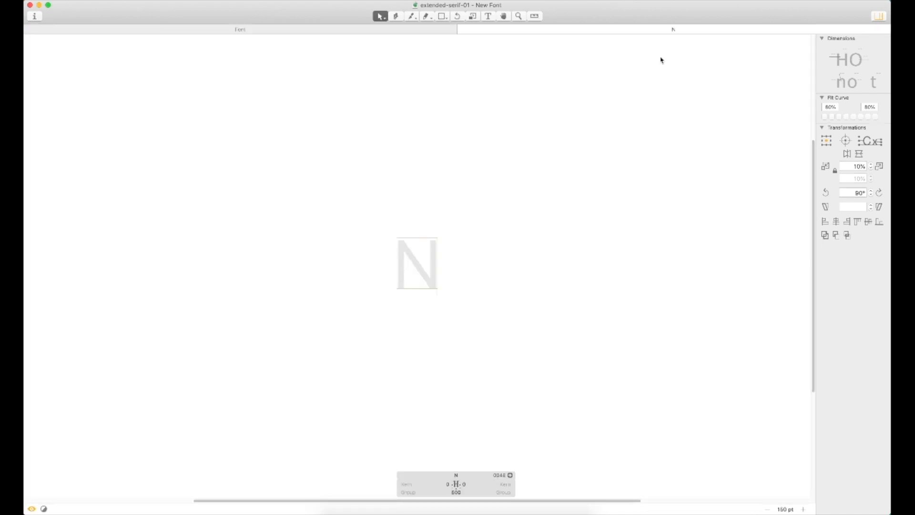
text(tI)
key(Escape)
key(z)
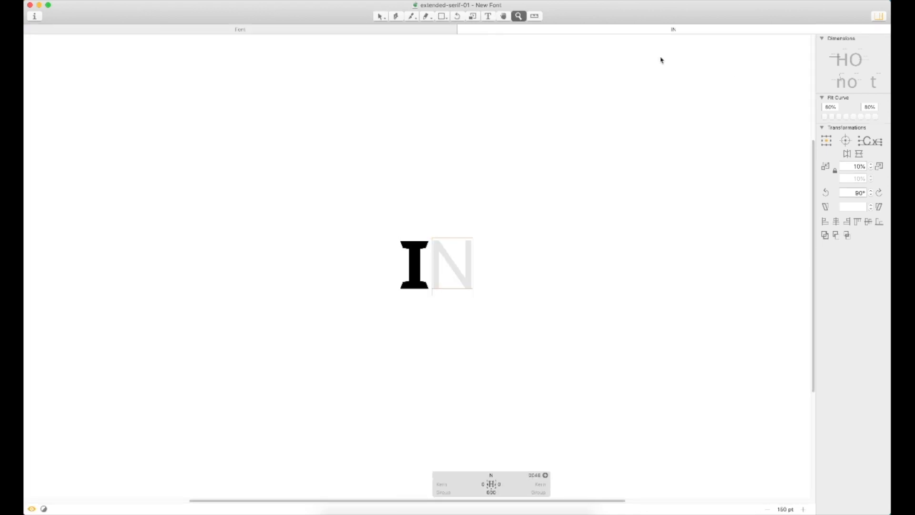
- Copy all of the I's outlines into the empty N glyph
key(super+plus)
key(v)
double_click(332, 205)
key(super+a)
key(super+c)
double_click(467, 205)
key(super+v)
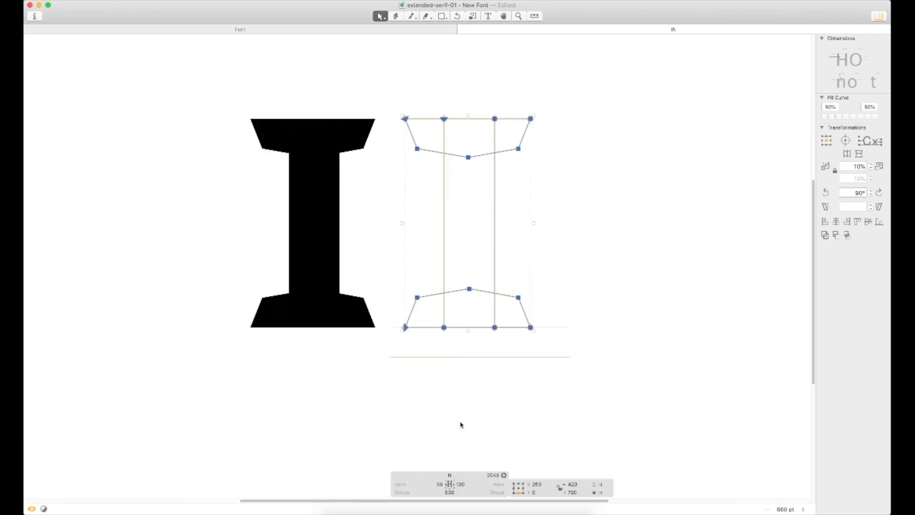
- Set the N's left sidebearing to "=H" and its right sidebearing to "=|"
click(435, 486)
text(=H)
key(Tab)
text(=|)
key(Return)
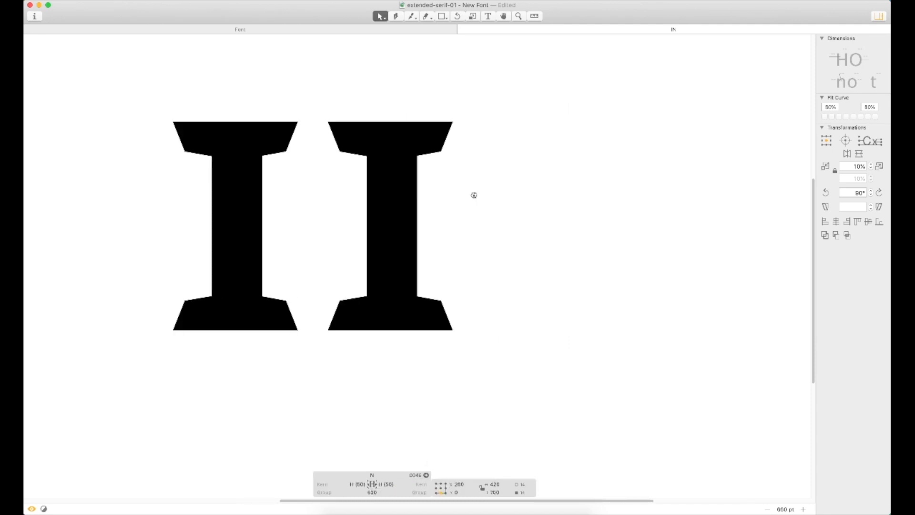
- Add the H to the N as a component to serve as a guide
key(t)
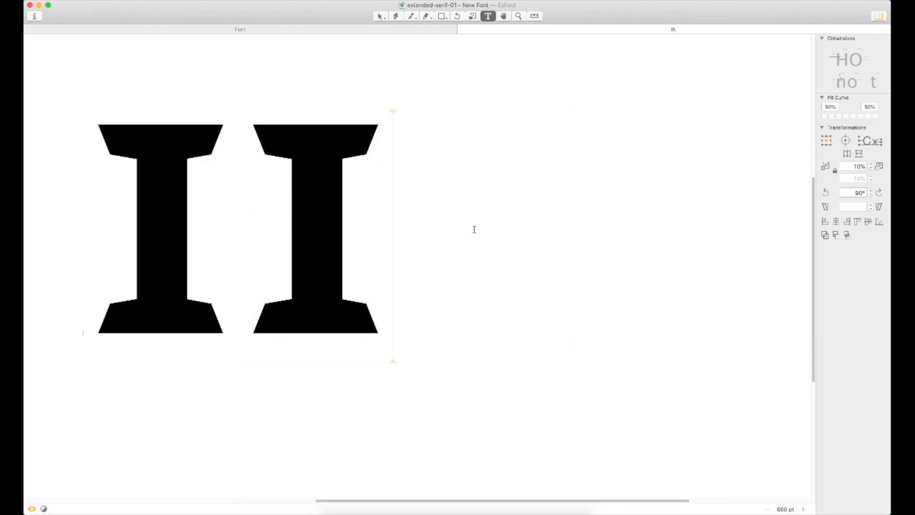
key(Escape)
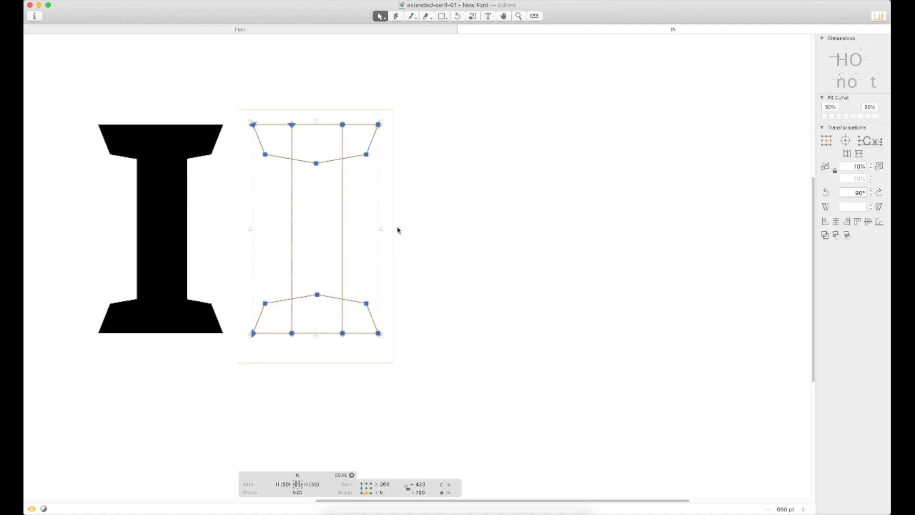
key(super+shift+c)
text(H)
key(Return)
- Duplicate the N's serifed stem onto the H component's right stem at X 873 and update the N's metrics
drag(394, 82, 204, 393)
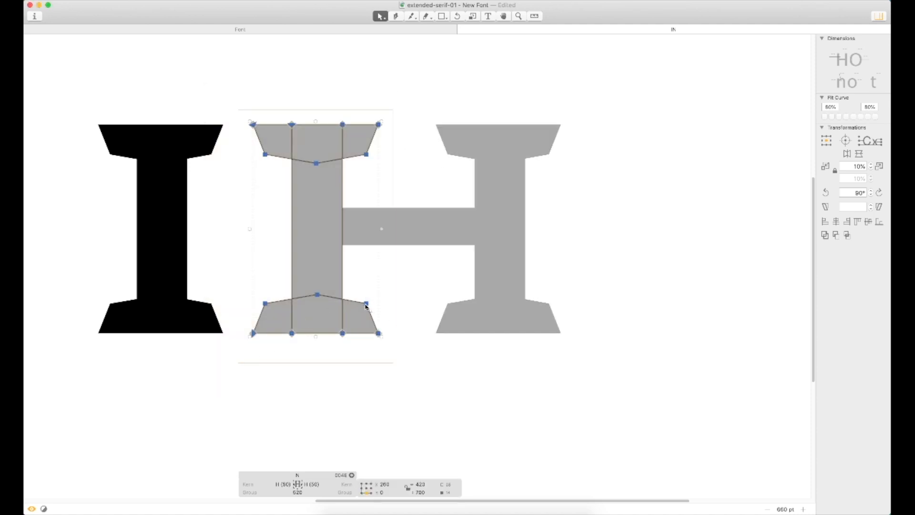
drag(366, 305, 548, 285)
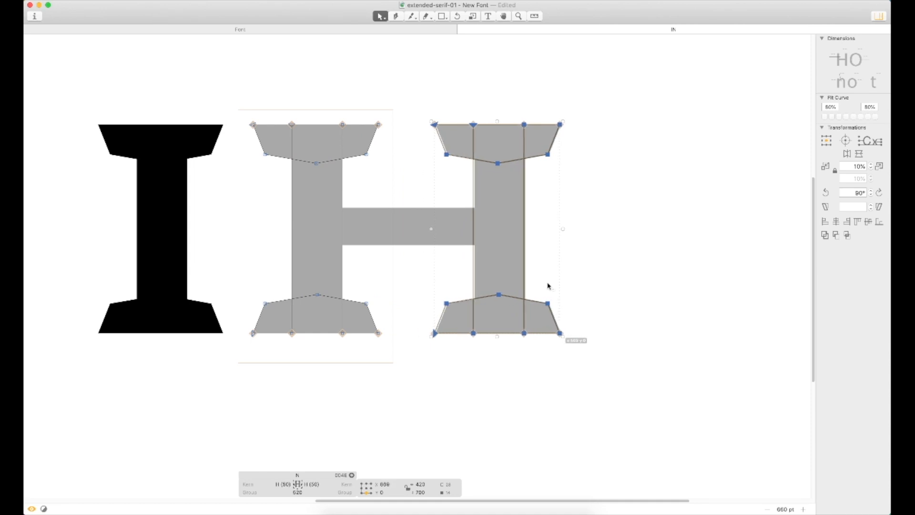
key(z)
drag(613, 90, 323, 388)
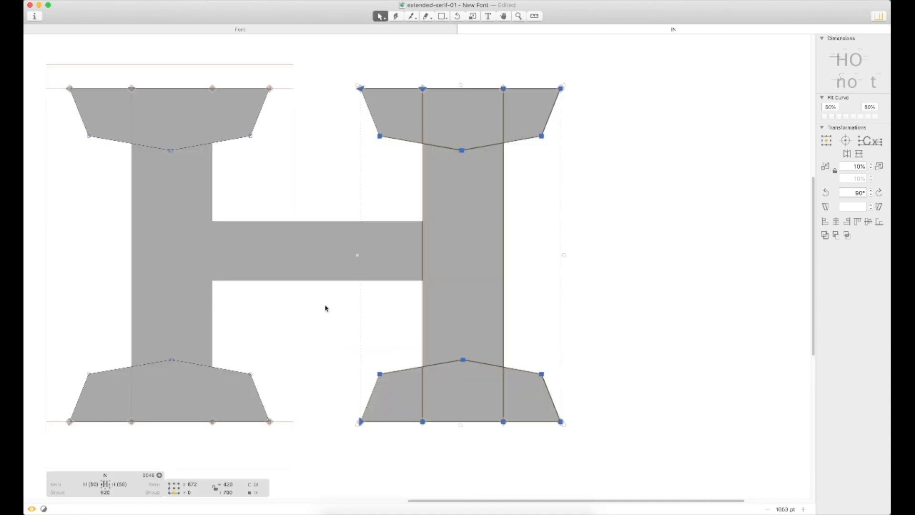
key(z)
drag(602, 55, 475, 130)
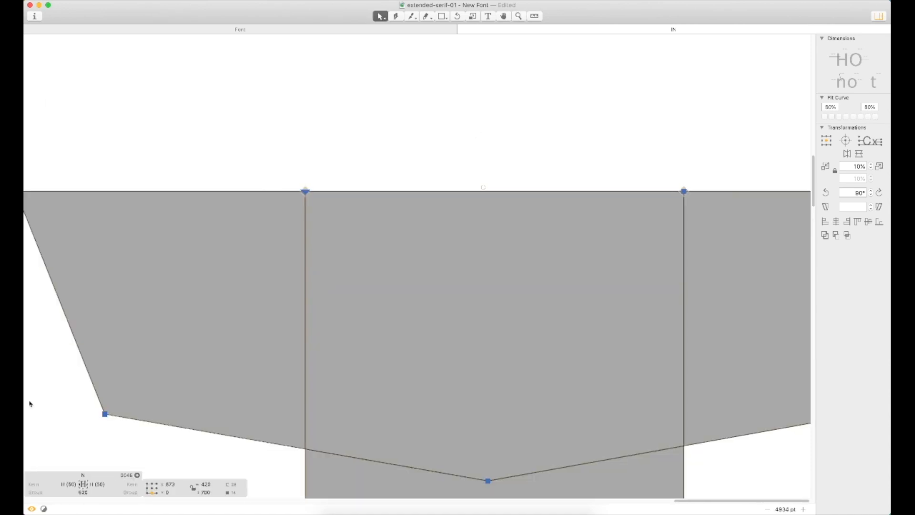
key(super+0)
key(super+minus)
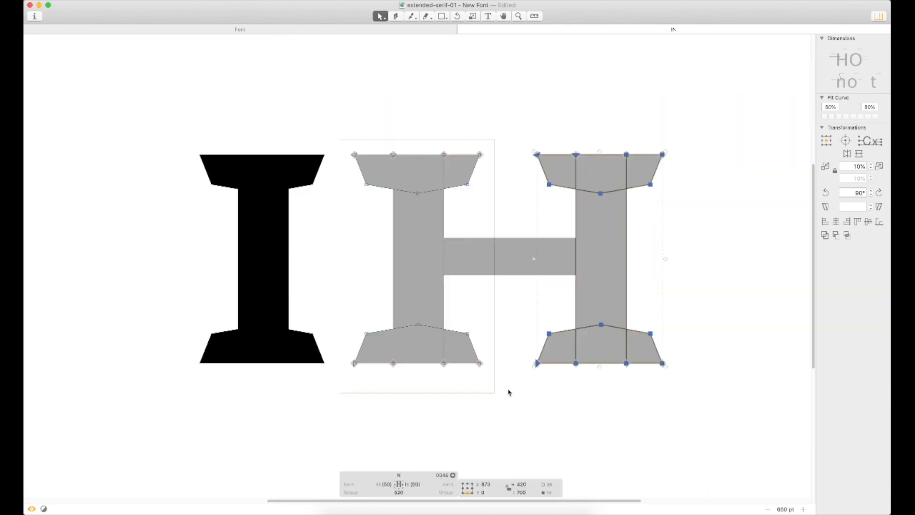
click(507, 392)
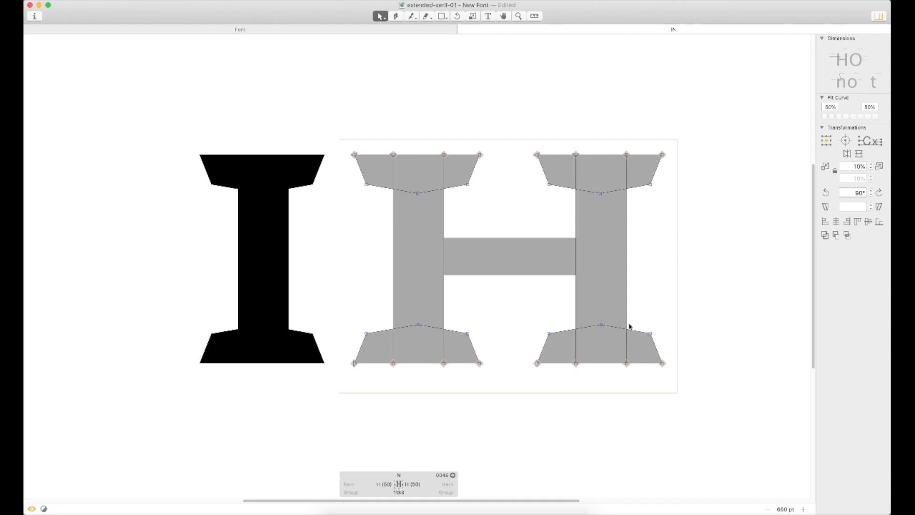
- Insert a lowercase z and a capital H between the I and the N in the sample text
key(space)
drag(692, 269, 645, 265)
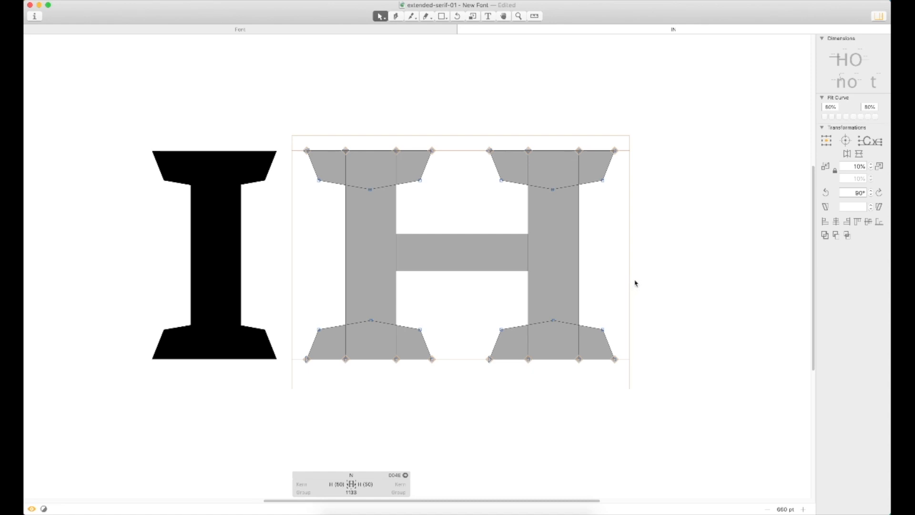
text(t)
text(zh)
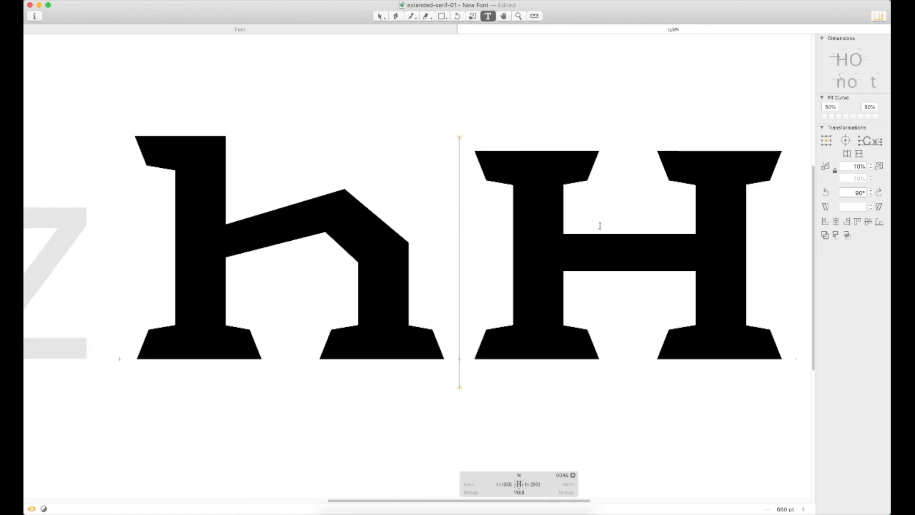
key(XF86MonBrightnessUp)
key(BackSpace)
key(XF86MonBrightnessUp)
text(N)
key(Escape)
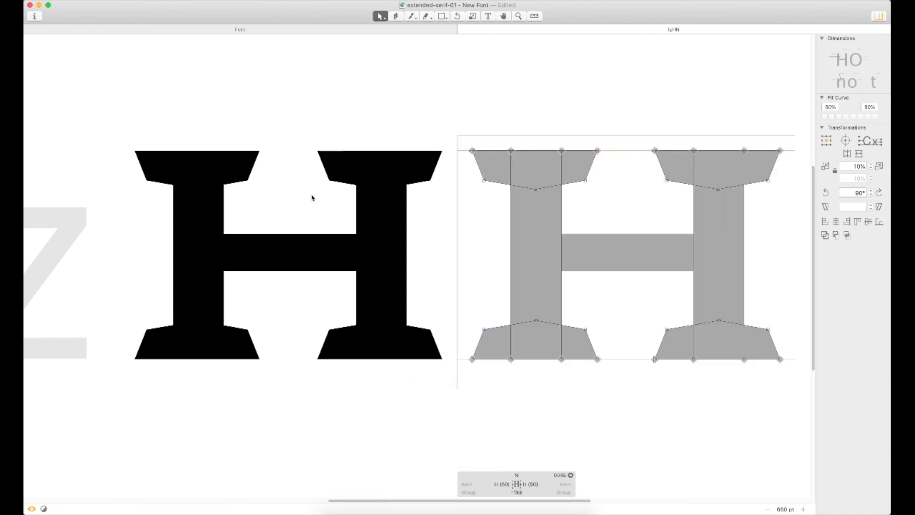
- Copy the crossbar outline of the H into the N at the same position
double_click(306, 203)
click(313, 240)
double_click(645, 195)
click(618, 241)
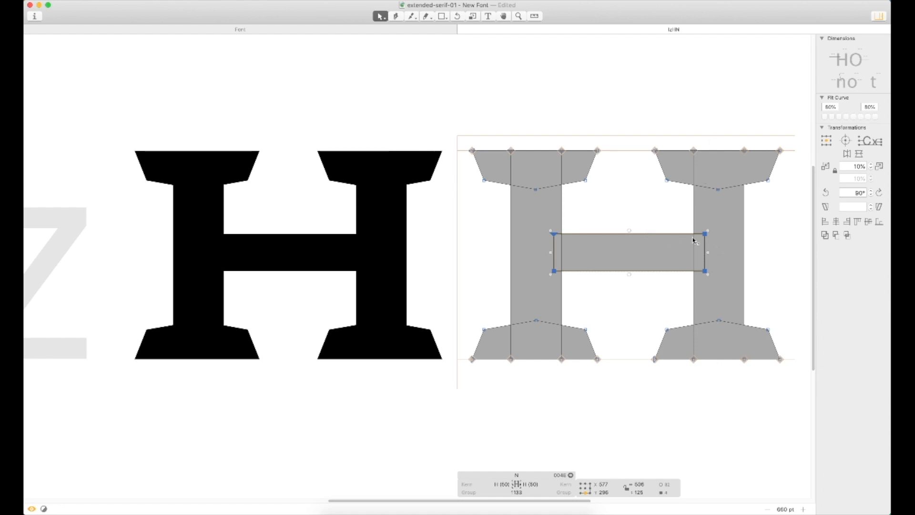
- Delete the H guide component from the N, keeping the stems and crossbar outlines
scroll(628, 233, right, 5)
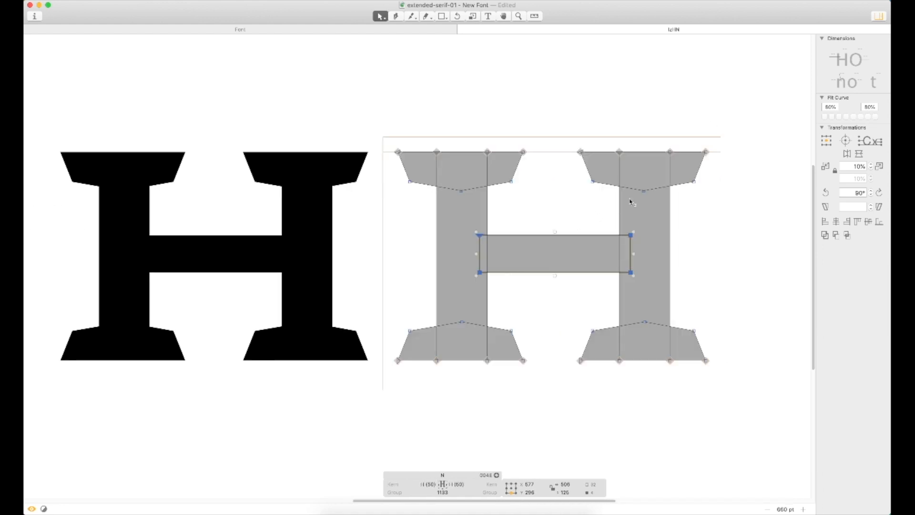
click(626, 198)
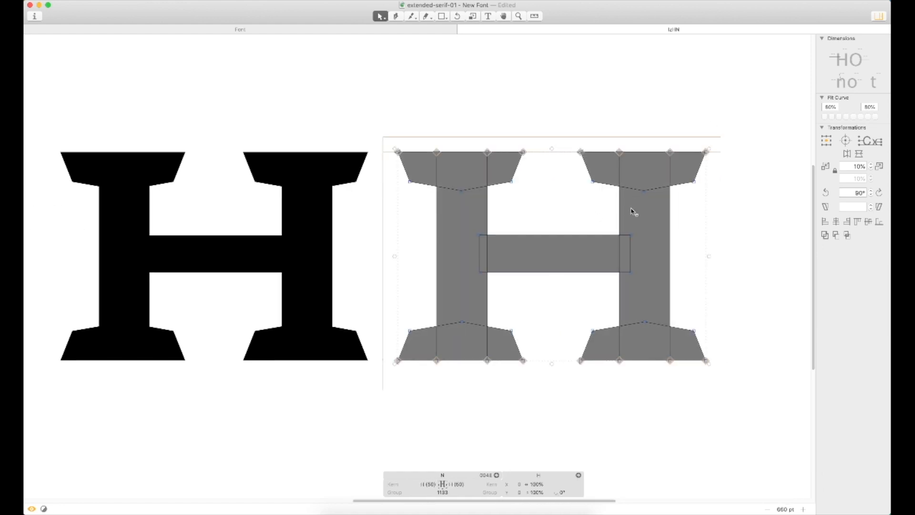
key(Delete)
- Rotate the N's crossbar clockwise about its centre into a diagonal between the two stems
double_click(594, 235)
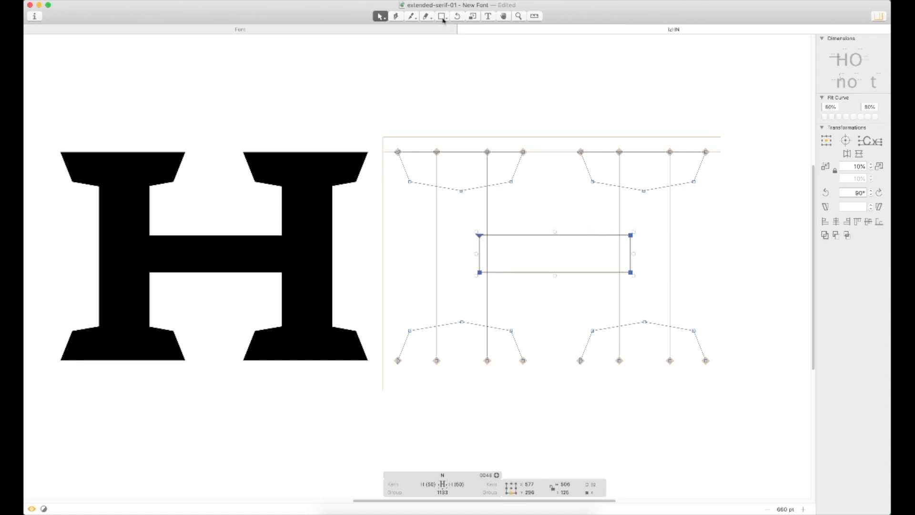
click(457, 16)
drag(633, 239, 633, 294)
key(super+z)
click(555, 250)
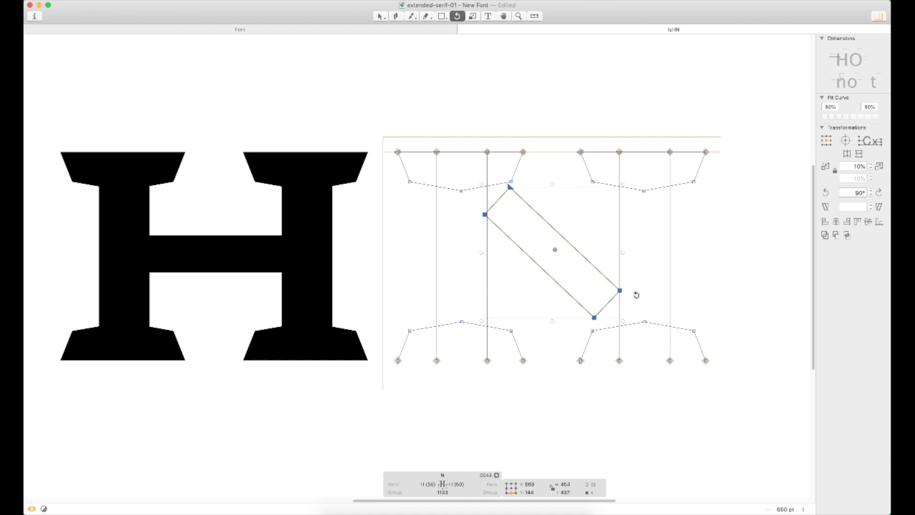
- Move the upper corner of the N's diagonal exactly onto the top inner corner of the left stem
key(z)
drag(705, 119, 385, 352)
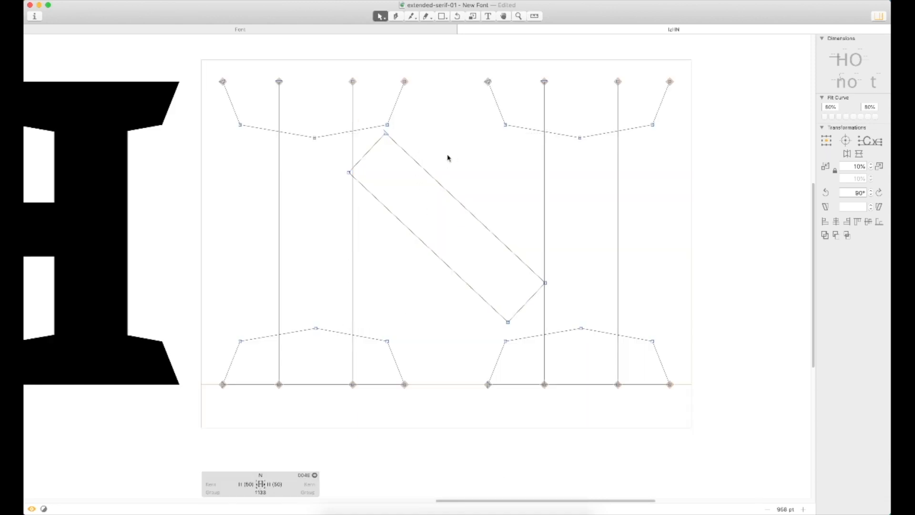
click(371, 152)
drag(354, 136, 337, 102)
key(super+space)
drag(380, 57, 320, 137)
drag(401, 235, 393, 216)
click(423, 159)
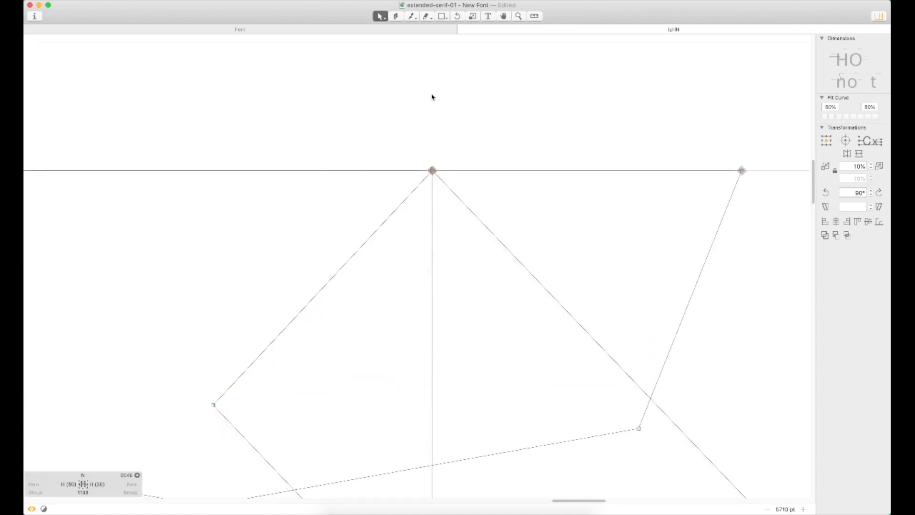
- Move the lower corner of the N's diagonal exactly onto the bottom inner corner of the right stem
key(super+0)
key(super+space)
drag(663, 235, 444, 441)
click(337, 253)
drag(341, 247, 427, 396)
key(super+space)
drag(409, 442, 377, 384)
key(Down)
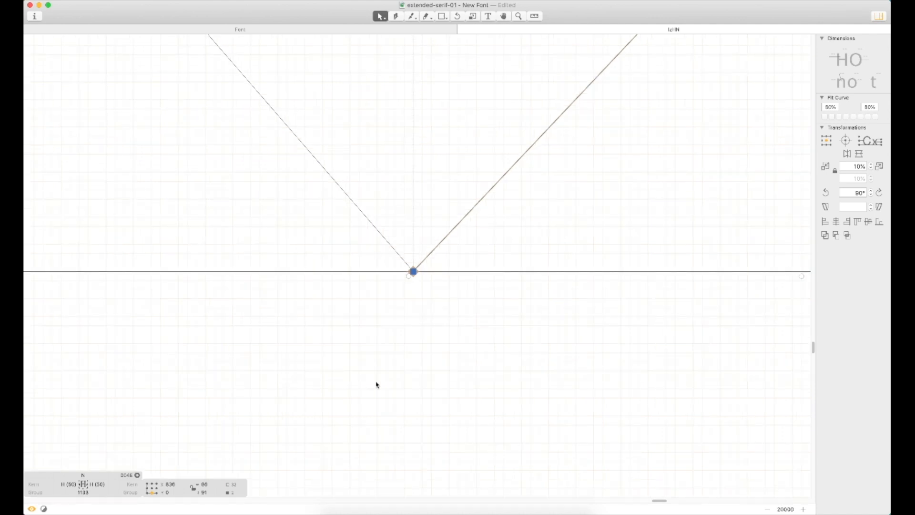
- Cut the left stem's upper serif back to the middle of the stem, removing its inner half
key(super+0)
key(space)
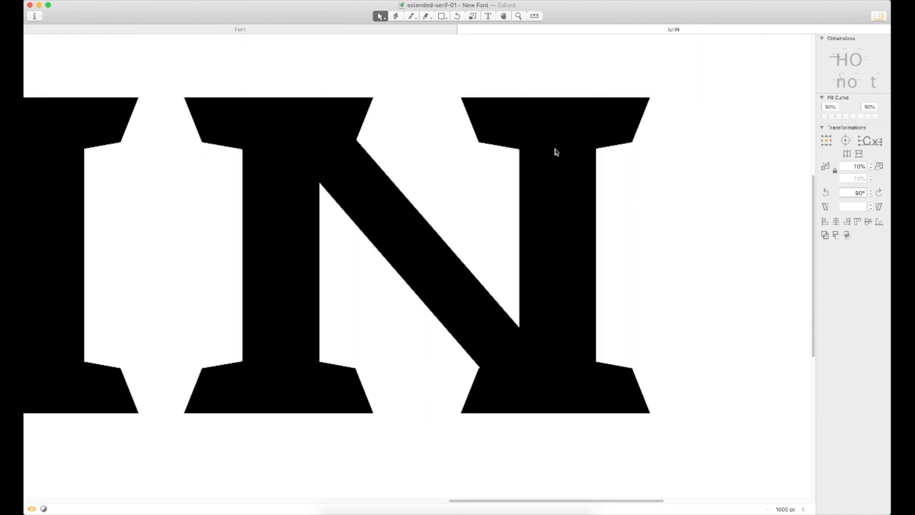
click(373, 96)
key(BackSpace)
key(super+z)
click(352, 144)
click(357, 142)
click(358, 143)
drag(358, 143, 283, 99)
click(373, 87)
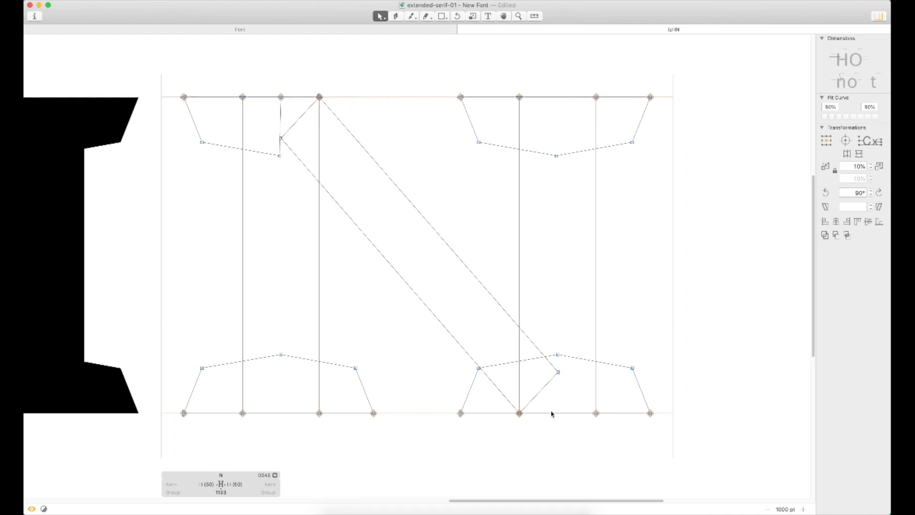
- Trim the inner half of the right stem's lower serif and add a second N to the sample text
drag(481, 371, 553, 415)
key(t)
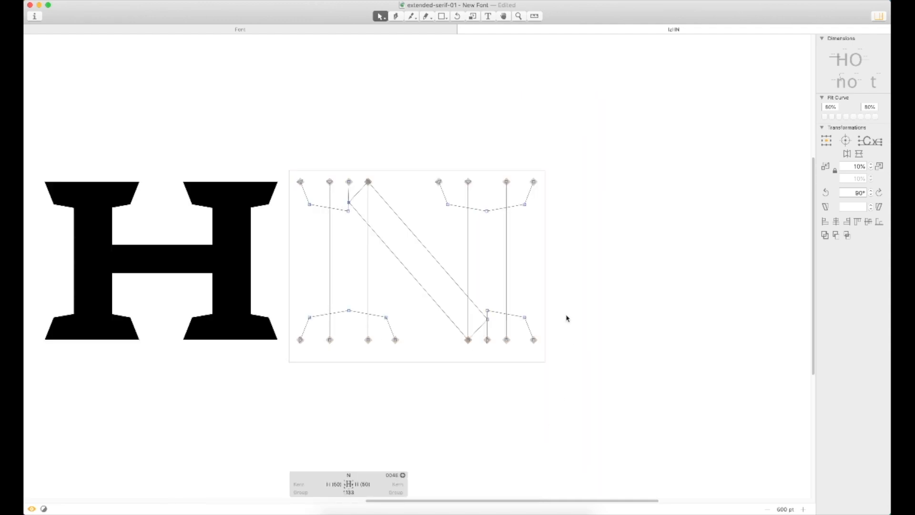
text(N)
key(Escape)
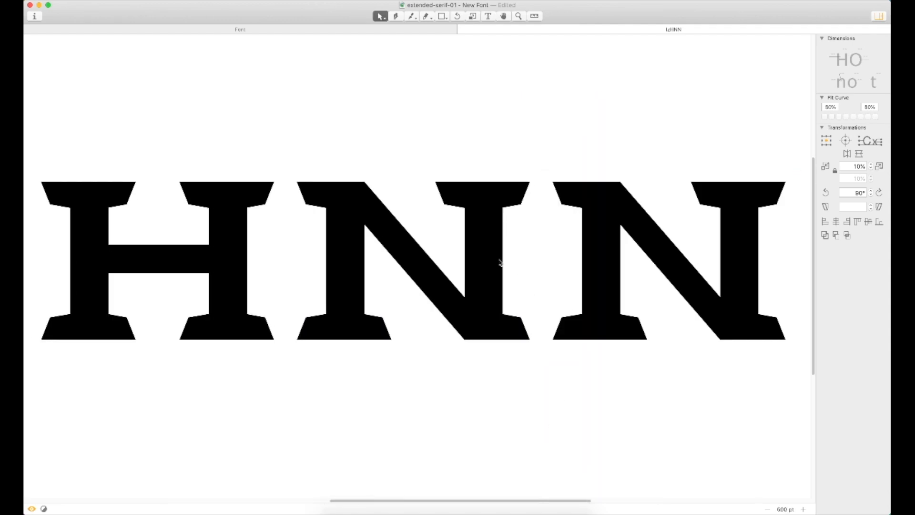
- Delete the remaining outer half of the right stem's lower serif in the N
double_click(518, 321)
click(520, 319)
key(Delete)
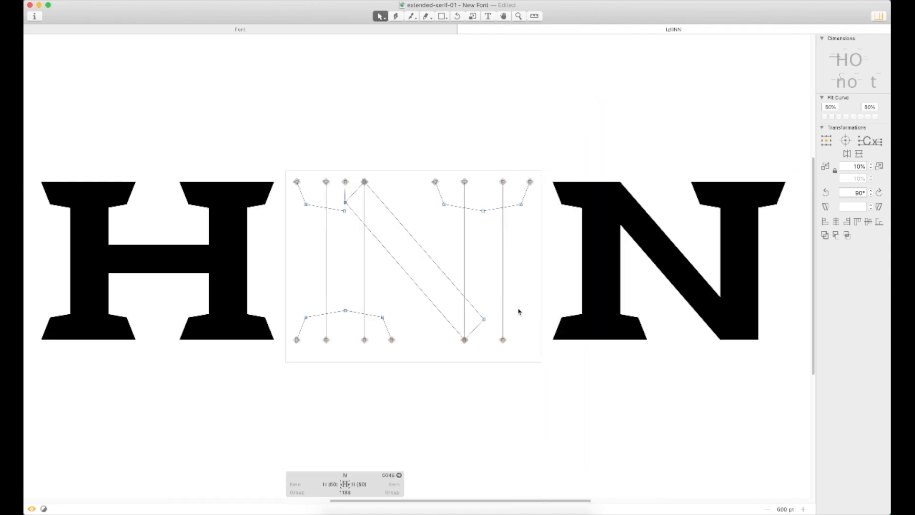
- Remove the H and the lowercase z in front of the first N from the sample text
key(t)
key(BackSpace)
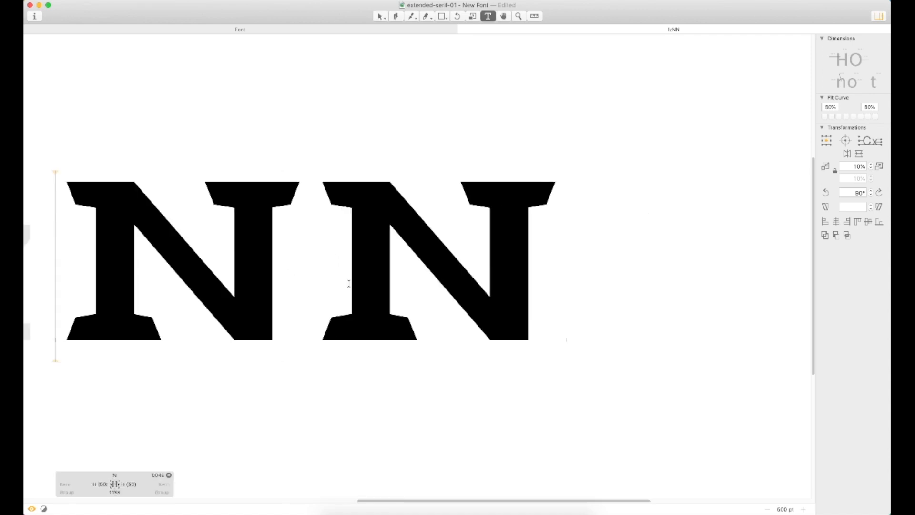
key(Escape)
scroll(484, 243, left, 10)
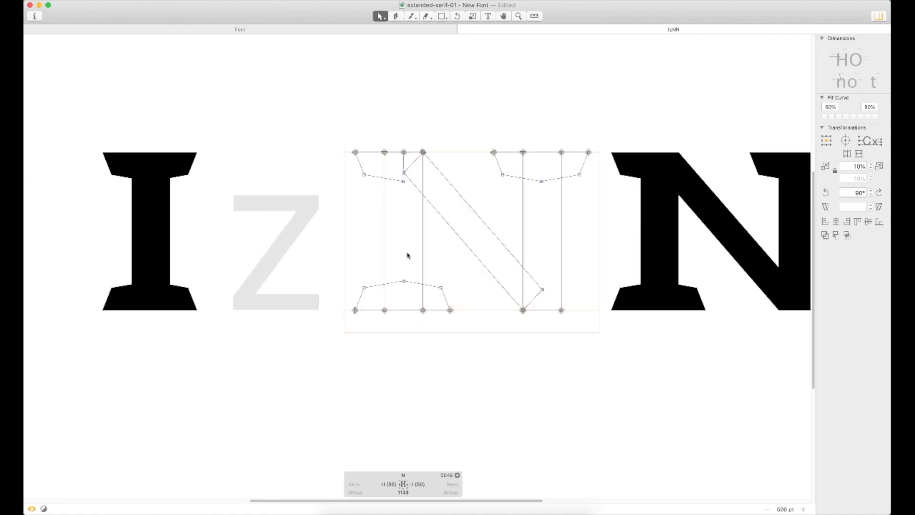
key(t)
key(BackSpace)
key(Escape)
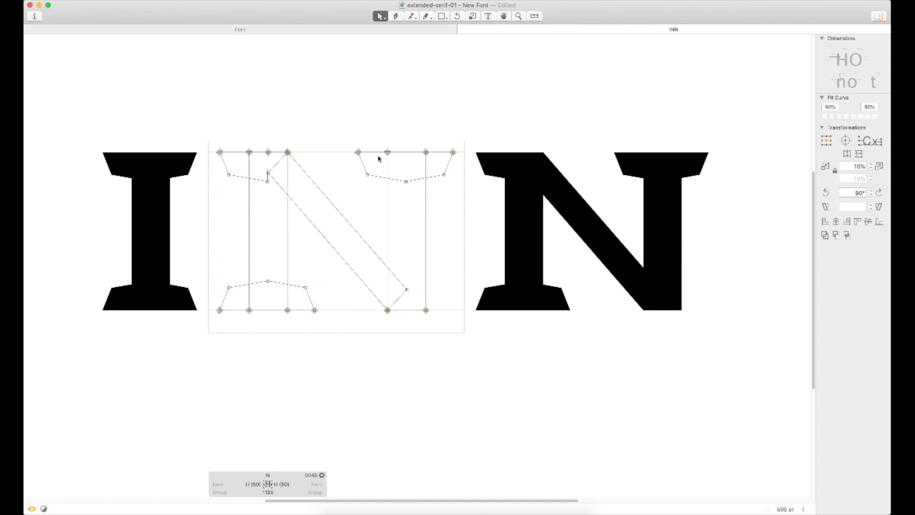
- Insert a capital H between the I and the first N in the sample text
text(t)
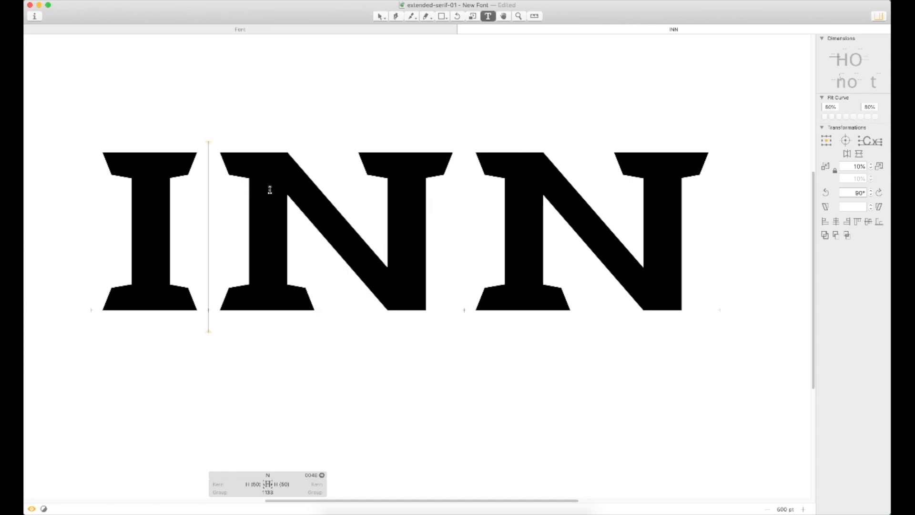
text(H)
key(Escape)
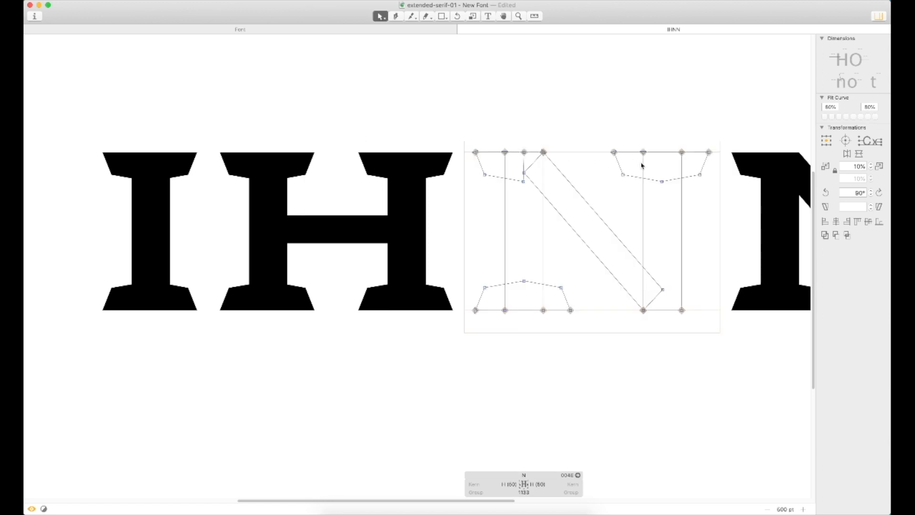
drag(639, 153, 464, 128)
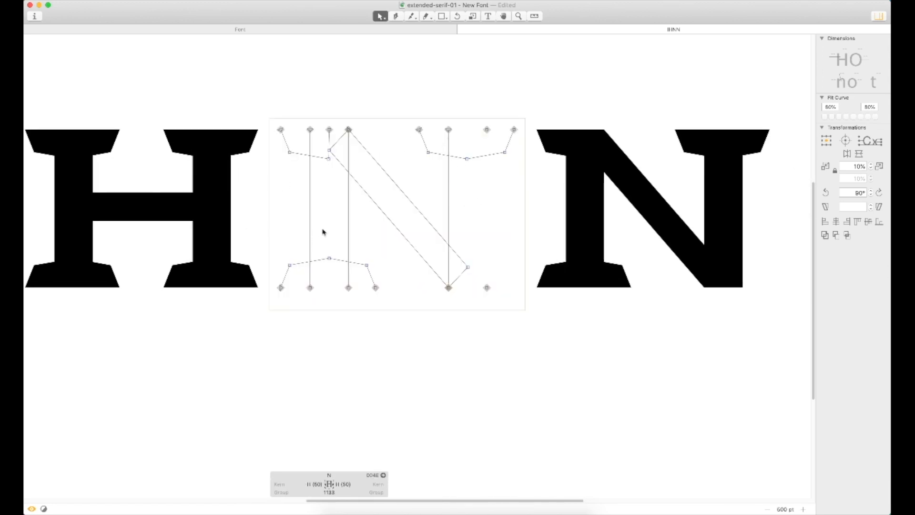
click(469, 268)
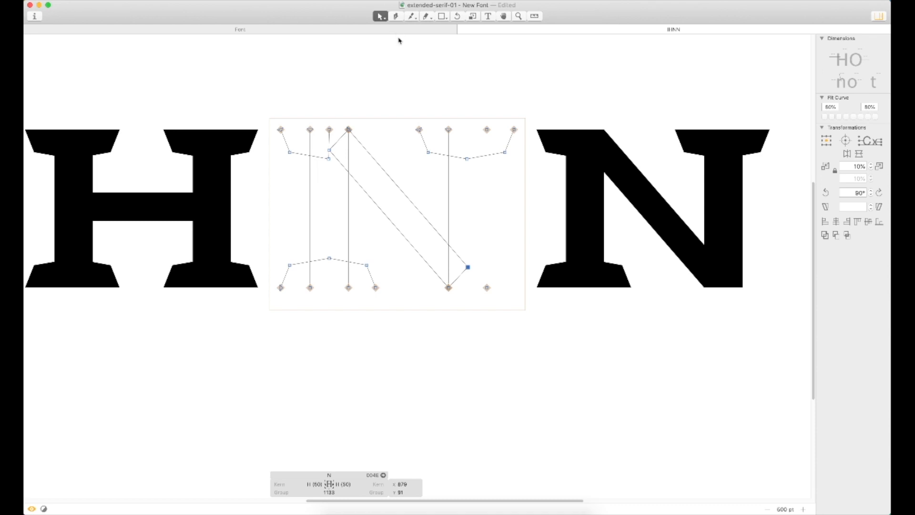
click(412, 16)
click(449, 264)
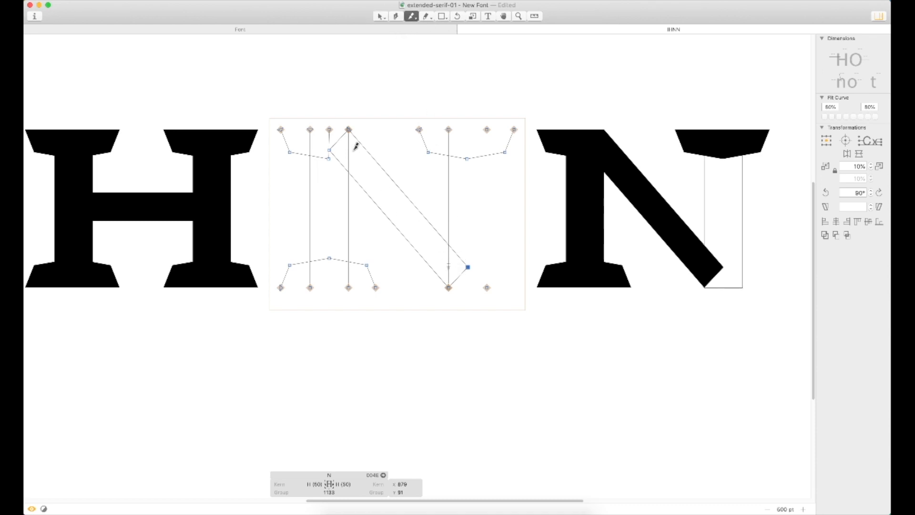
key(super+z)
click(449, 264)
key(v)
key(super+z)
- Add a point on the right stem's inner edge at y 120 and another near the top of the left stem's inner edge
double_click(450, 264)
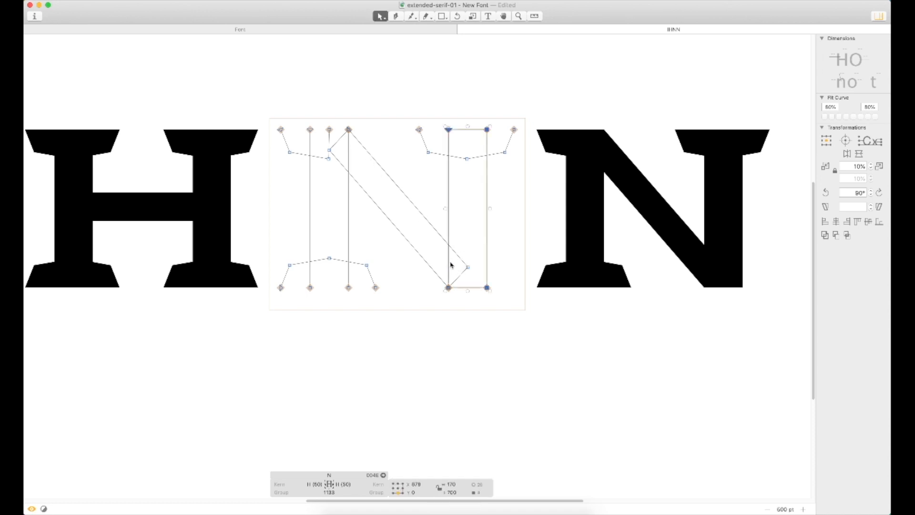
key(p)
click(448, 261)
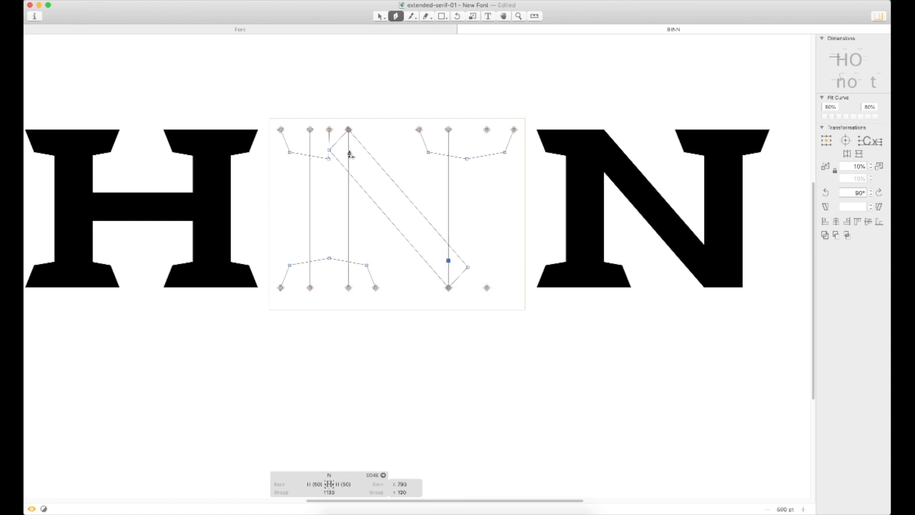
key(v)
click(363, 160)
click(348, 147)
click(359, 150)
click(348, 149)
key(shift+Down)
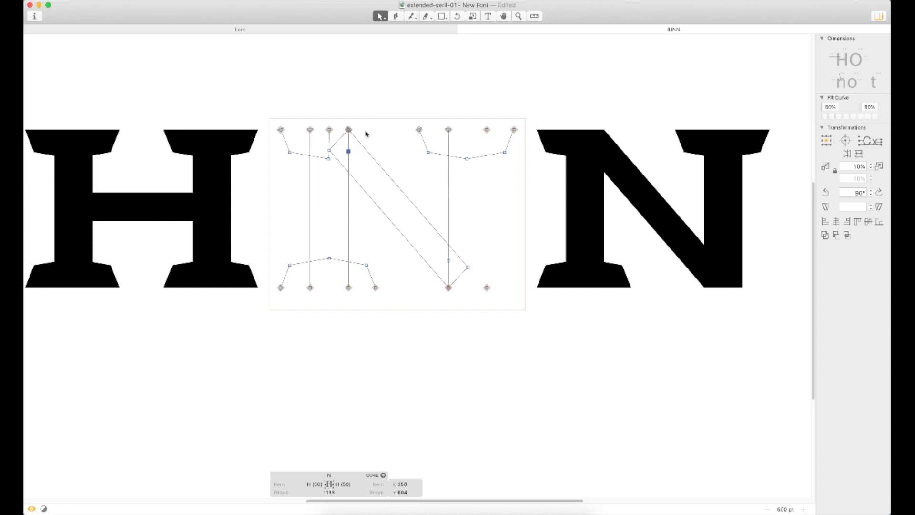
- Shift the diagonal's upper end and the left stem's top inner corner 50 units left
drag(363, 119, 346, 137)
shift+click(330, 151)
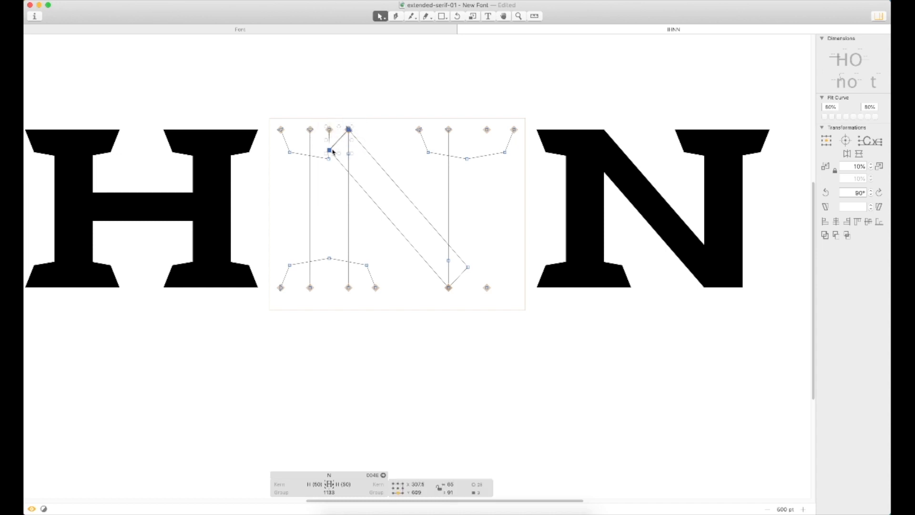
key(shift+Left)
key(shift+Left)
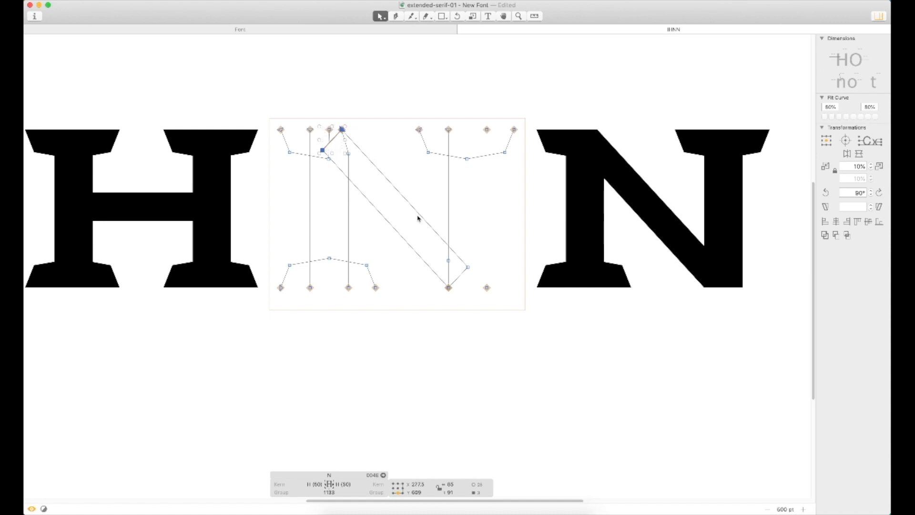
key(shift+Left)
- Shift the diagonal's lower end and the right stem's bottom inner corner 50 units right
drag(438, 277, 456, 298)
drag(471, 256, 463, 283)
key(shift+Right)
key(shift+Right)
key(shift+Right)
key(shift+Right)
key(shift+Right)
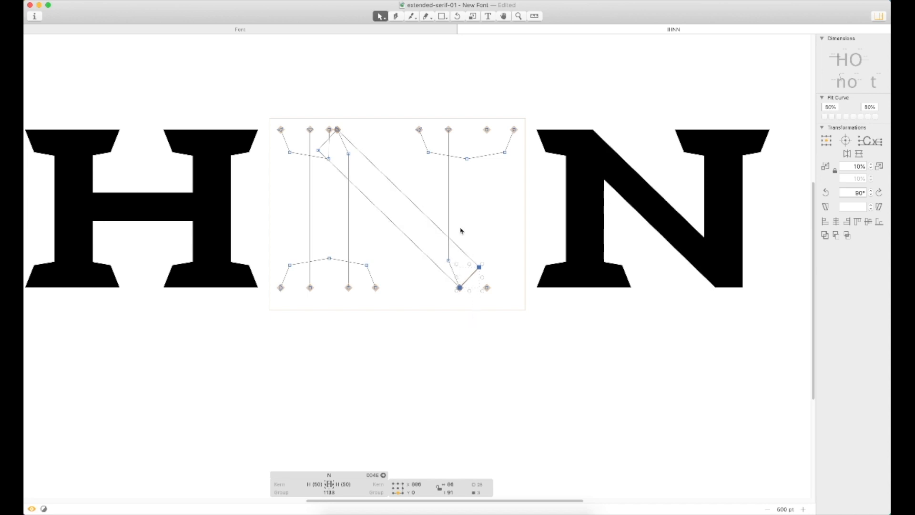
- Thicken the diagonal by lowering the inner corner of its upper end and raising the inner corner of its lower end
click(371, 125)
drag(321, 150, 318, 156)
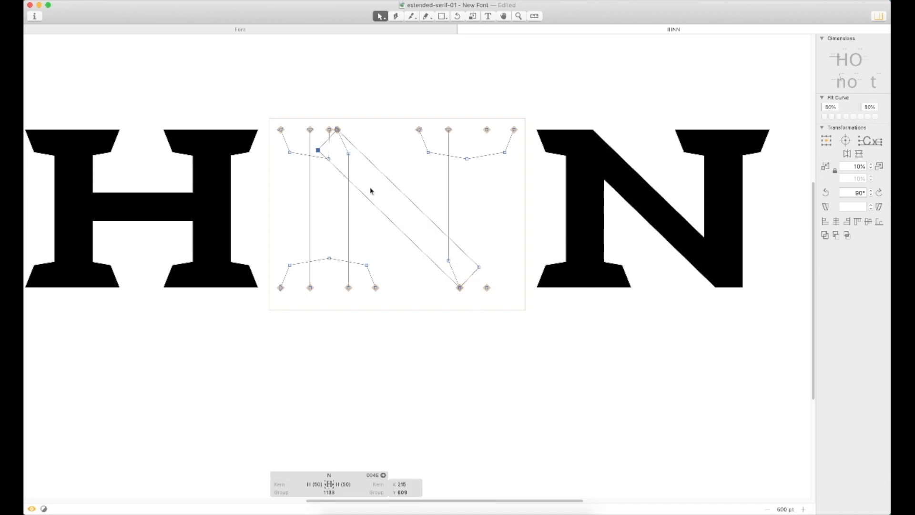
click(479, 266)
key(shift+Up)
key(Up)
key(Up)
key(Up)
key(Up)
key(Up)
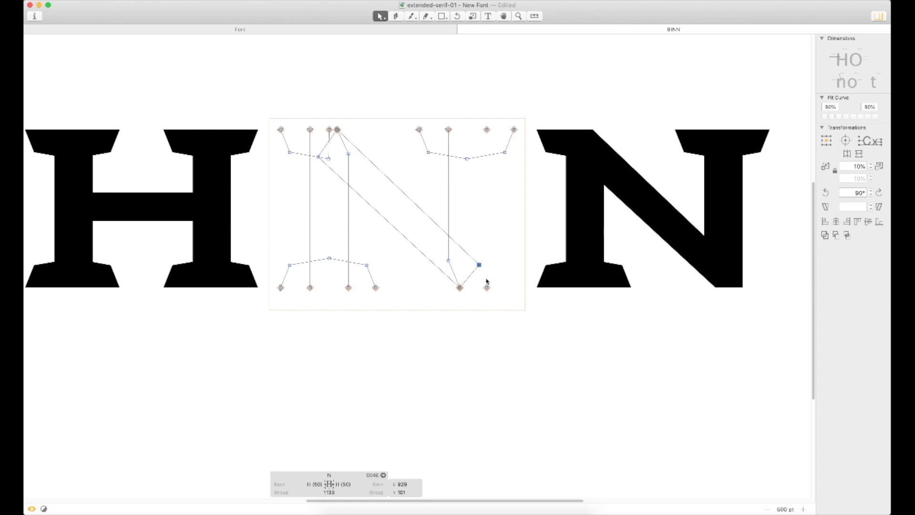
- Examine the weight of the N's diagonal beside the I and H at a smaller display size
click(481, 326)
key(super+minus)
key(super+plus)
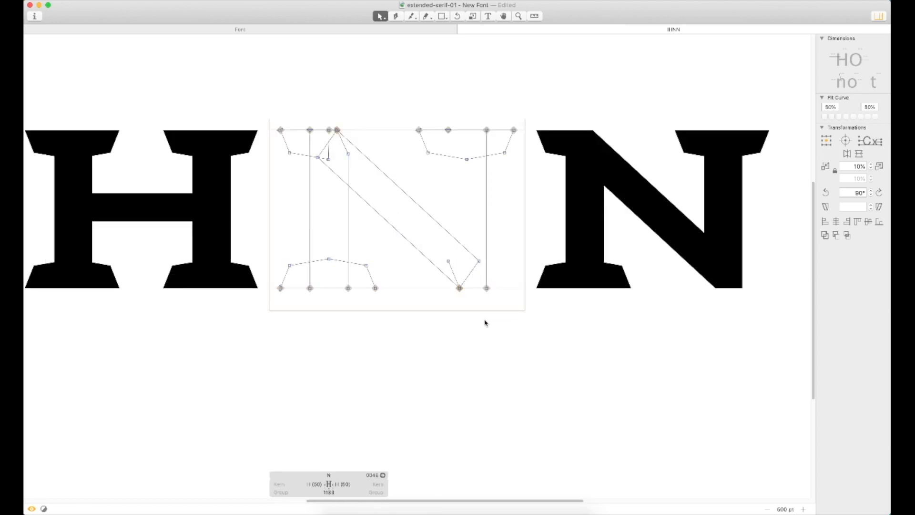
key(super+minus)
key(super+minus)
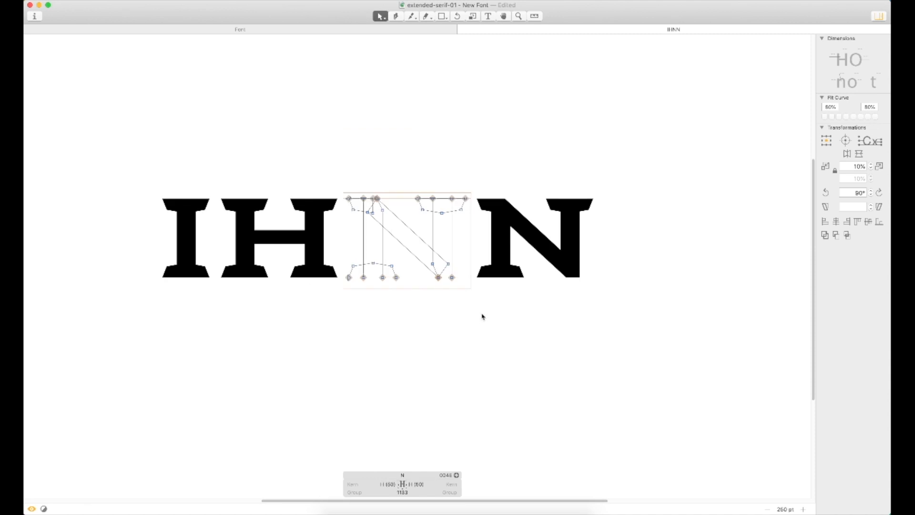
key(Escape)
key(Escape)
double_click(393, 219)
click(368, 213)
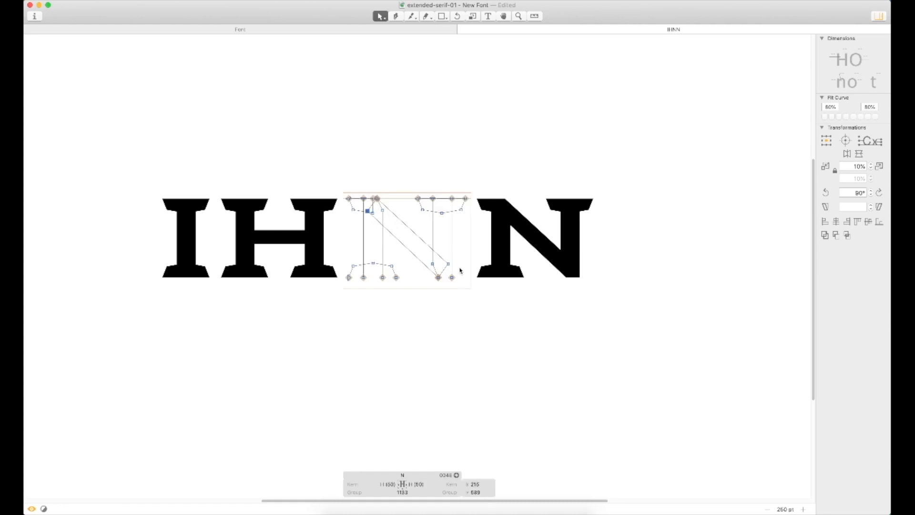
click(454, 303)
key(Escape)
key(Escape)
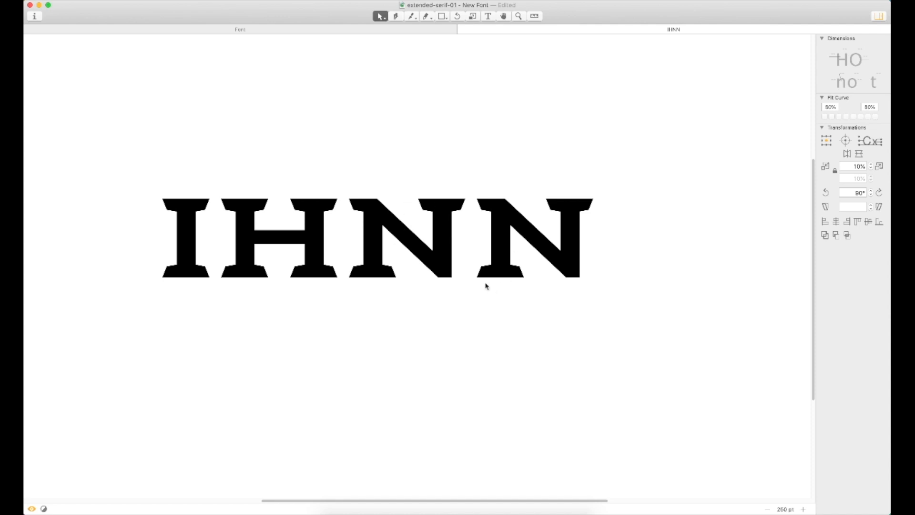
- Replace the whole sample text with HIN at a reduced display size
double_click(528, 253)
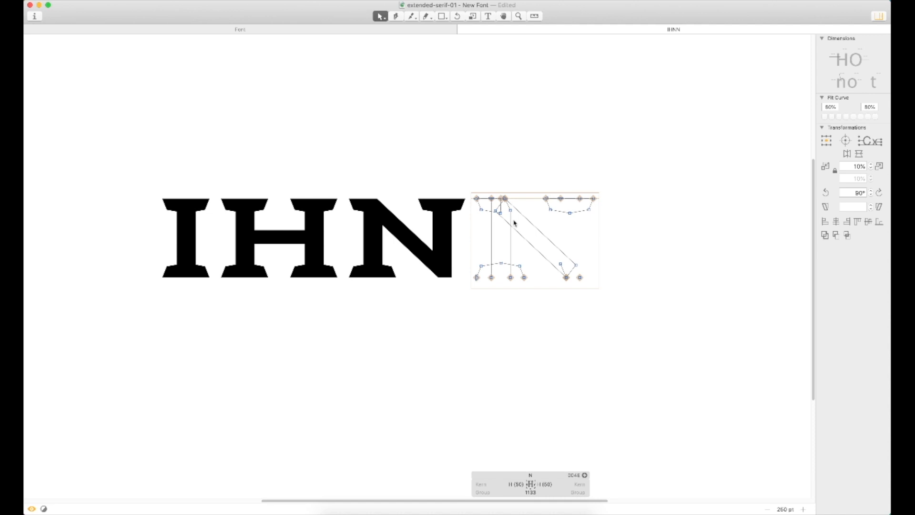
key(super+minus)
key(t)
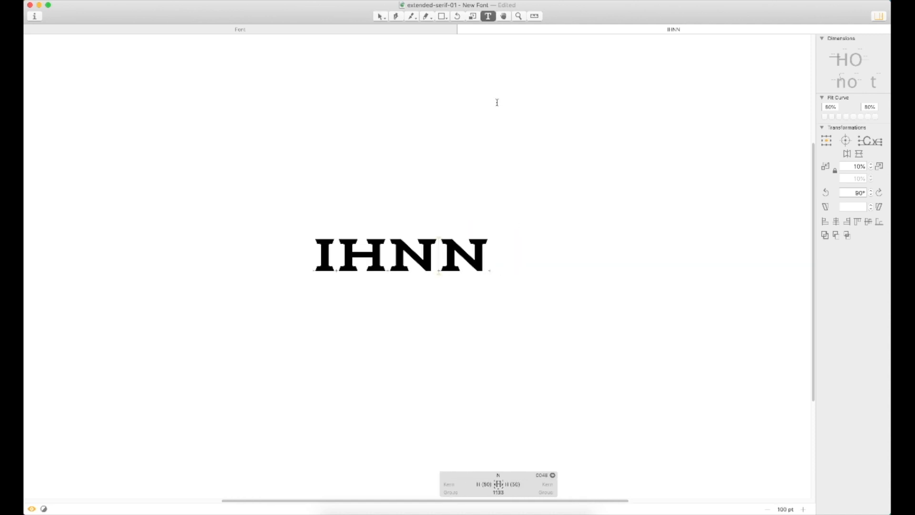
key(super+a)
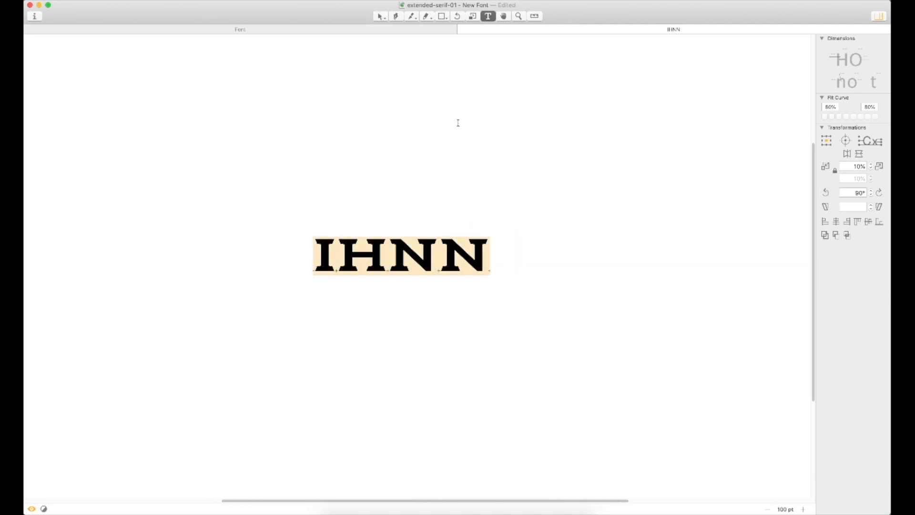
text(HIN)
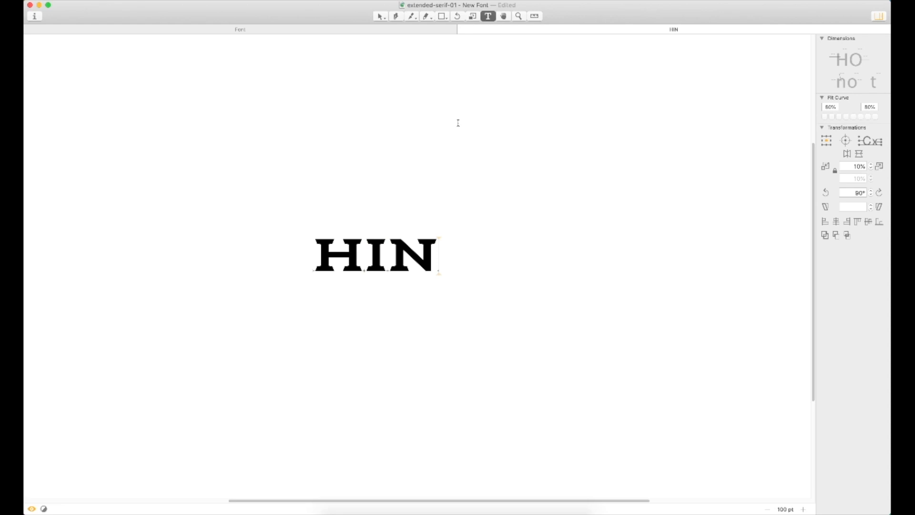
key(Escape)
- Close the HIN edit view, return to the glyph overview and save the font
click(462, 29)
click(423, 117)
key(super+s)
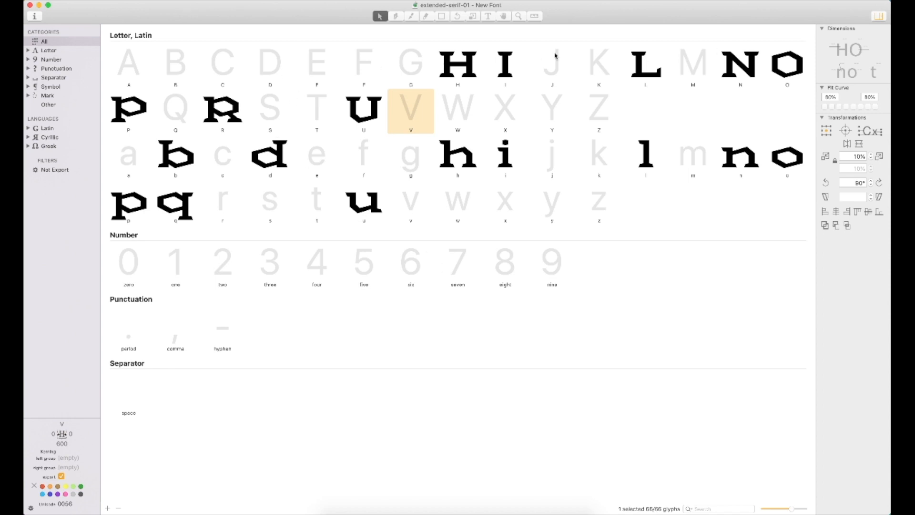
- Open the capital C glyph for editing and place a capital O before it
double_click(222, 87)
text(t)
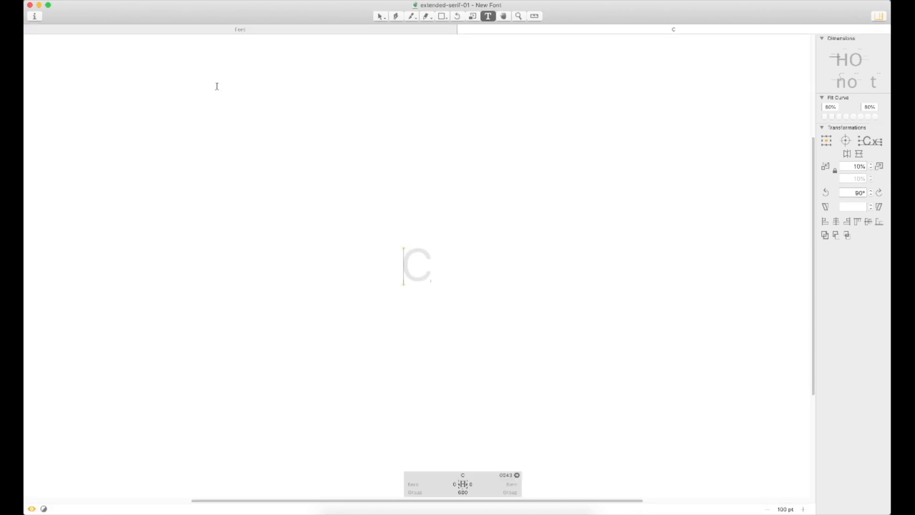
text(o)
key(Escape)
key(z)
click(491, 226)
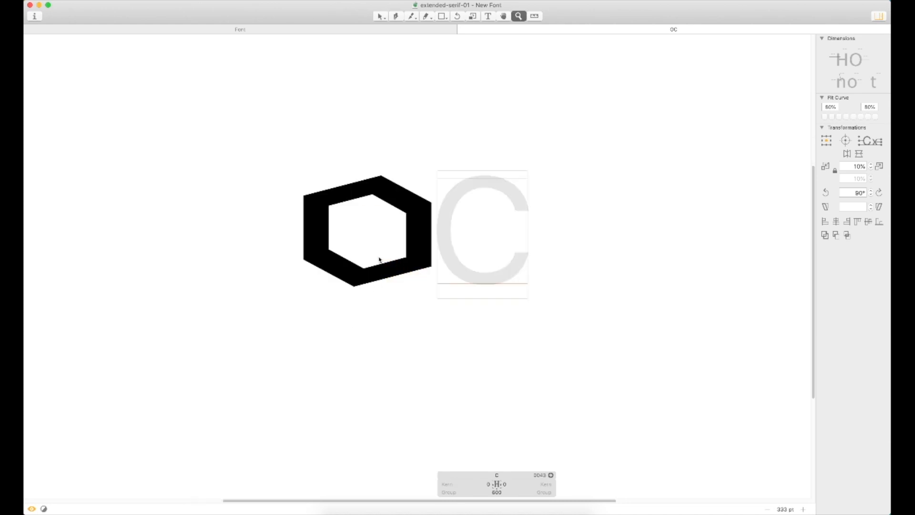
- Copy the O's outline into the empty capital C glyph
key(v)
double_click(365, 222)
double_click(482, 232)
key(super+v)
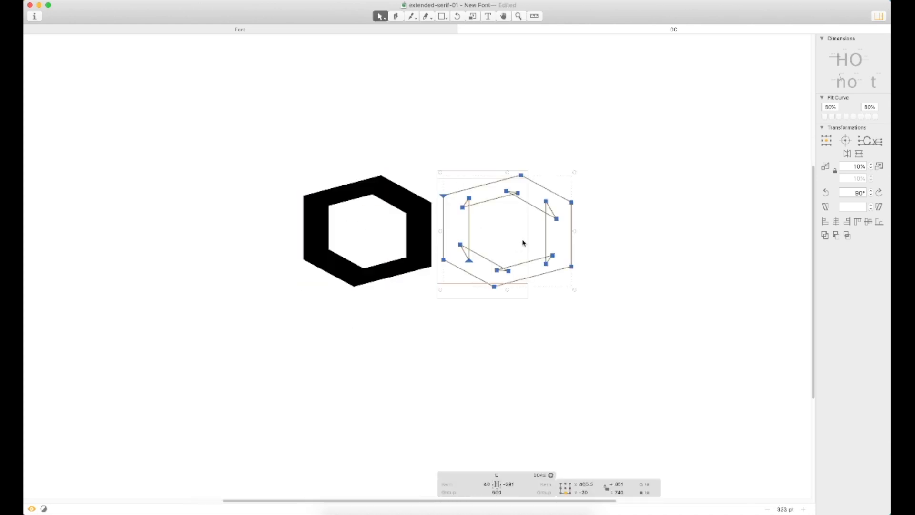
- Link both sidebearings of the C to the capital O with the metrics key =O
click(484, 483)
text(=o)
key(Tab)
text(=o)
key(Return)
key(z)
click(576, 228)
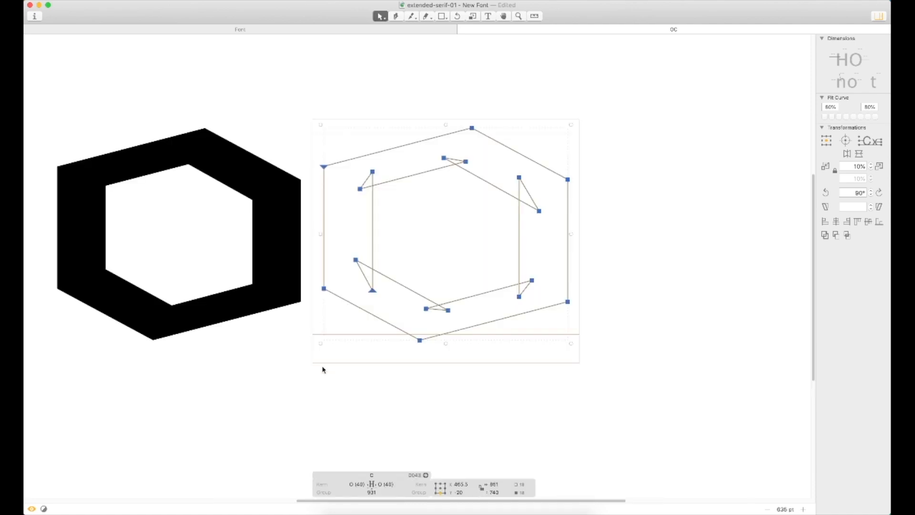
key(v)
click(515, 248)
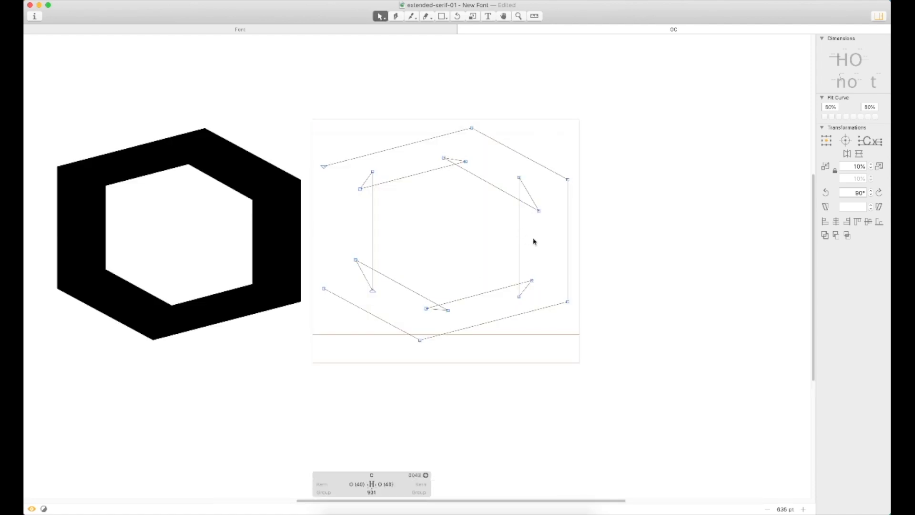
key(p)
click(518, 217)
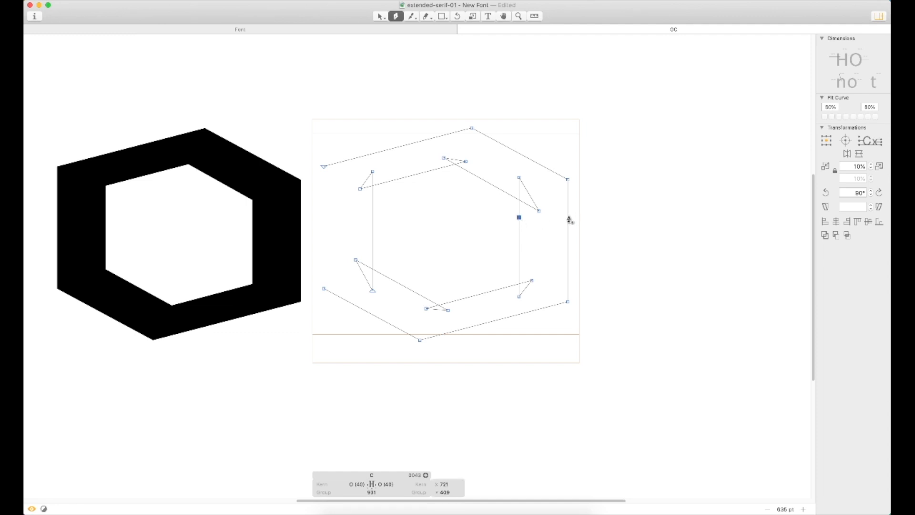
key(super+z)
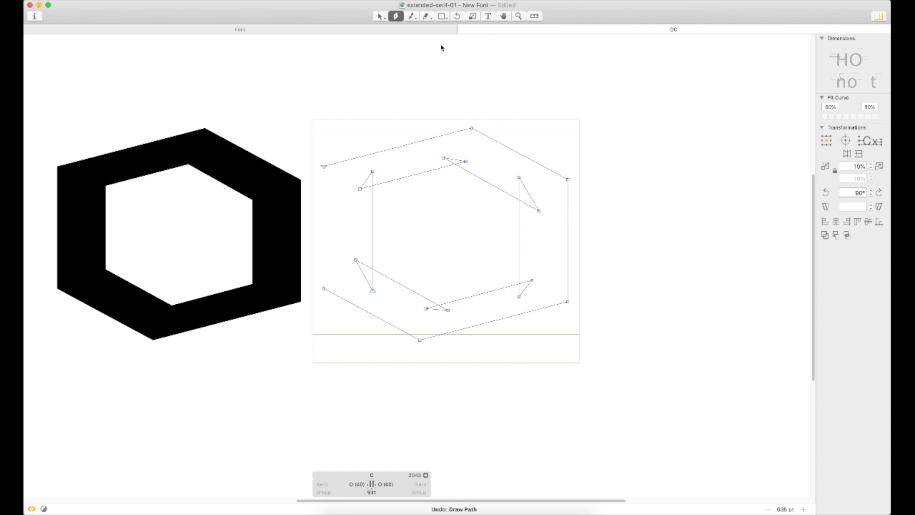
- Cut the C's right stem with two horizontal Knife cuts near mid-height and delete the piece between them
click(411, 15)
drag(508, 231, 575, 231)
drag(500, 253, 584, 254)
key(v)
click(568, 245)
key(BackSpace)
- Add a second C to the sample text so it reads OCC
text(t)
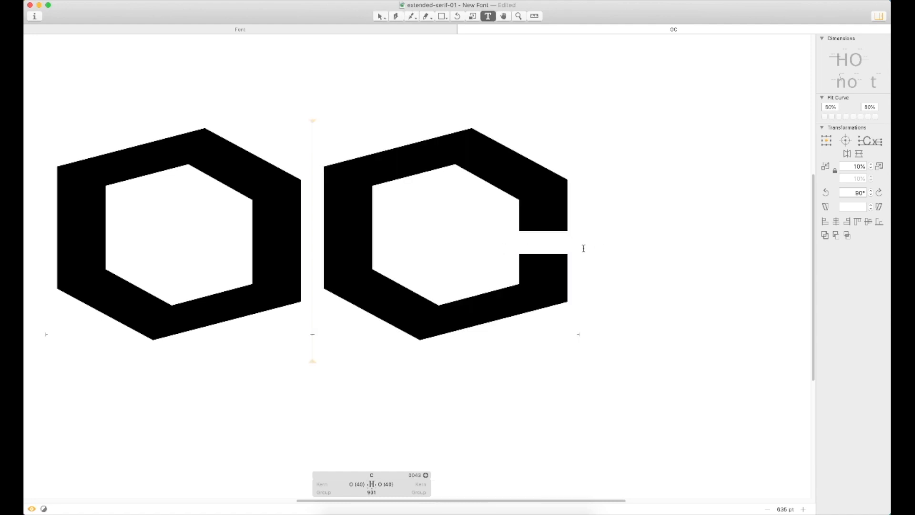
text(C)
key(Escape)
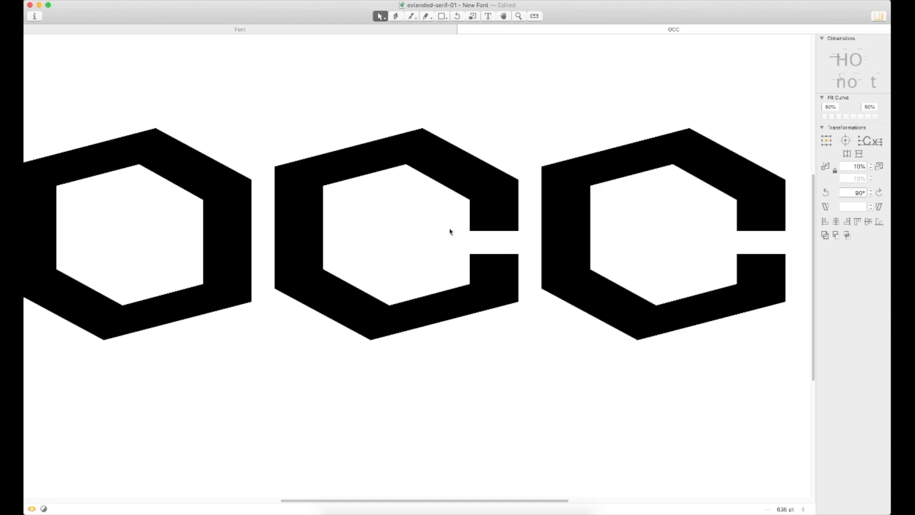
- Widen the C's opening by raising the bottom edge of its upper terminal
double_click(503, 218)
drag(457, 224, 544, 242)
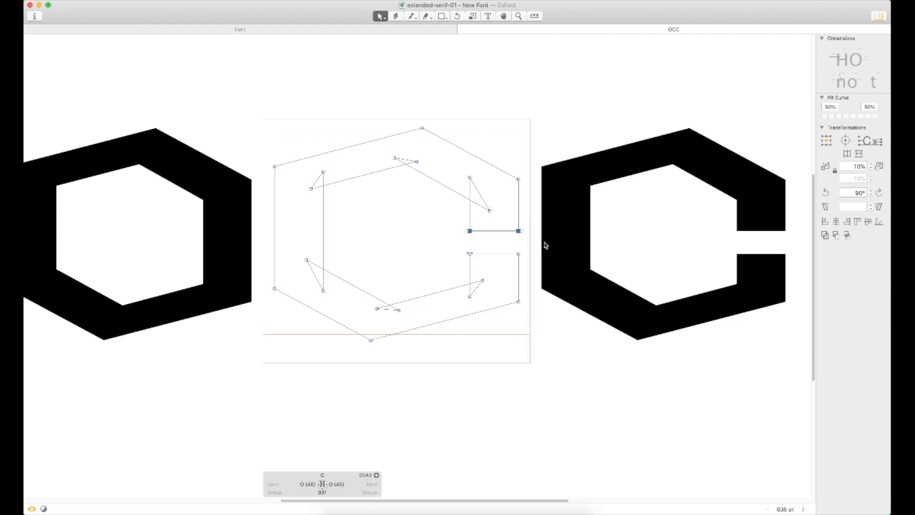
key(shift+Up)
key(shift+Up)
key(shift+Up)
key(shift+Up)
key(shift+Up)
key(shift+Up)
key(shift+Up)
key(shift+Up)
key(shift+Up)
key(shift+Up)
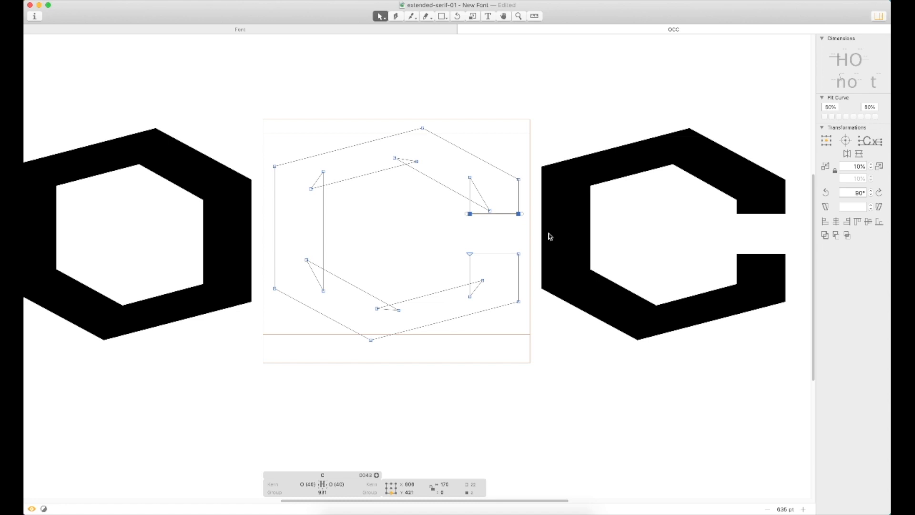
key(shift+Up)
key(shift+Up)
key(shift+Down)
click(508, 244)
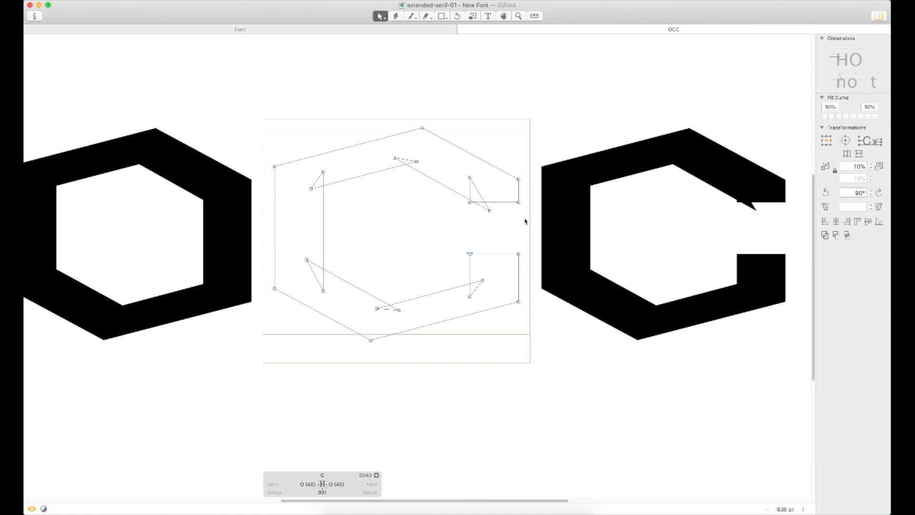
- Lower the bottom edge of the C's upper terminal by 30 units, level with the nearby inner diagonal node
key(z)
drag(548, 143, 403, 258)
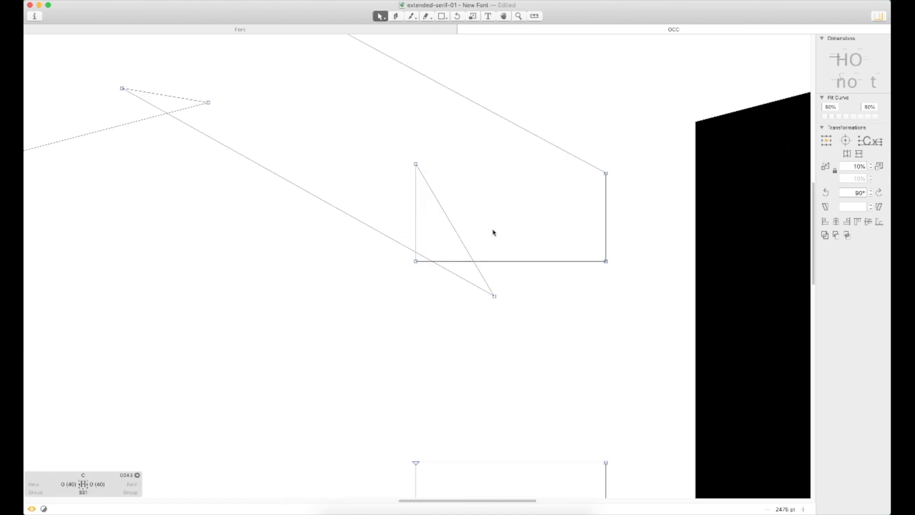
click(494, 261)
key(shift+Down)
key(shift+Down)
key(shift+Down)
click(491, 310)
key(super+0)
- Lower the top edge of the C's lower terminal to y 221
drag(545, 301, 388, 266)
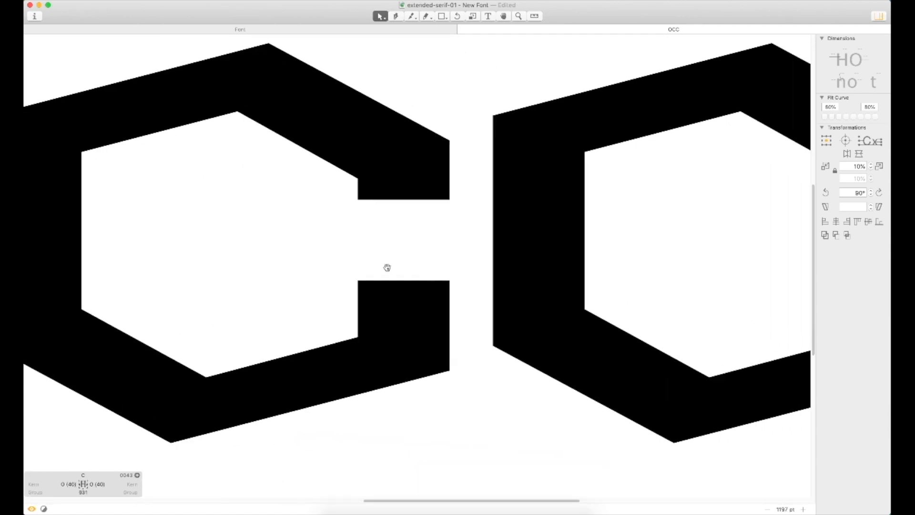
click(425, 284)
key(shift+Down)
key(shift+Down)
key(shift+Down)
key(shift+Down)
key(shift+Down)
key(shift+Down)
key(shift+Down)
key(shift+Down)
key(shift+Up)
key(shift+Up)
key(shift+Up)
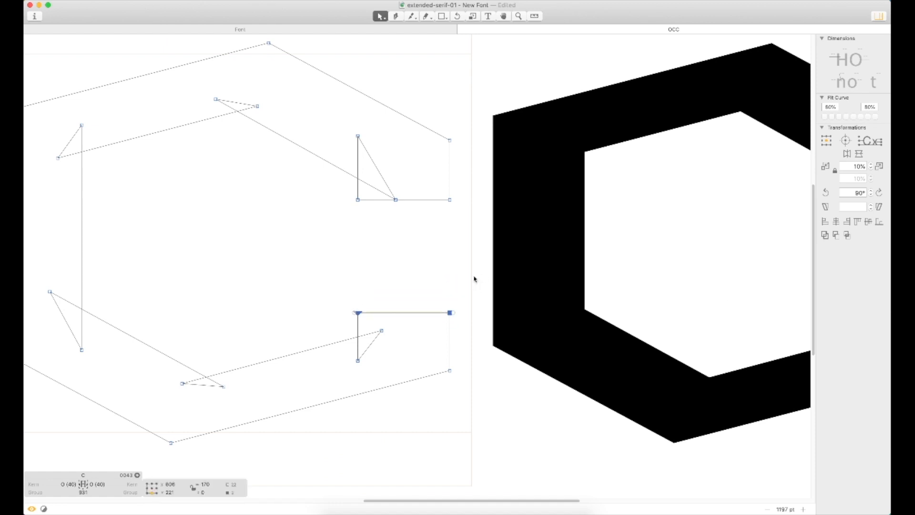
- Try the top edge of the C's lower terminal at y 241 and return it to y 221
click(445, 277)
key(super+minus)
drag(376, 275, 439, 287)
key(shift+Up)
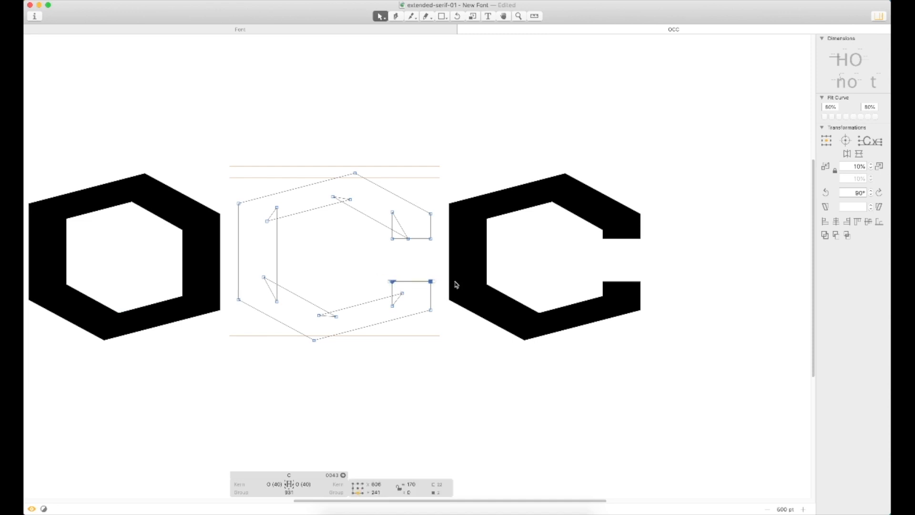
key(shift+Down)
key(shift+Down)
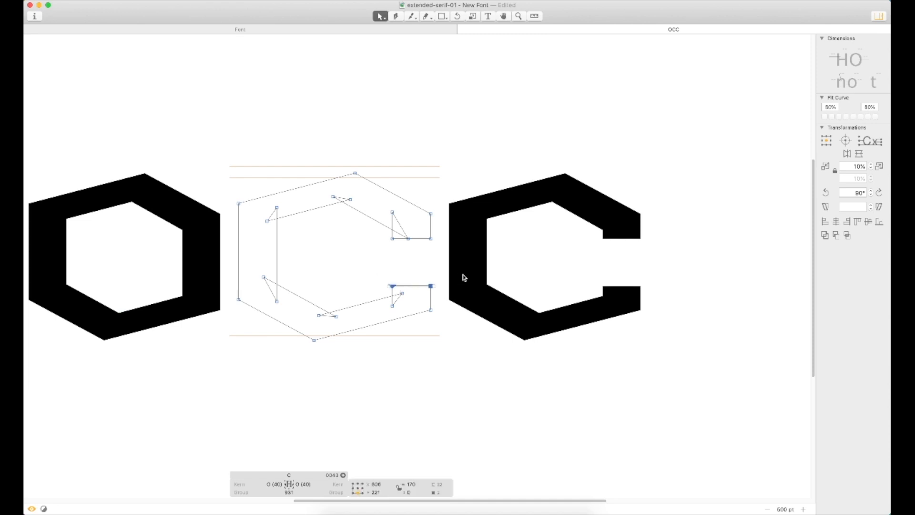
- Examine the C's opening and terminals beside the O at a reduced display size
key(super+minus)
key(super+minus)
key(t)
click(557, 260)
key(Escape)
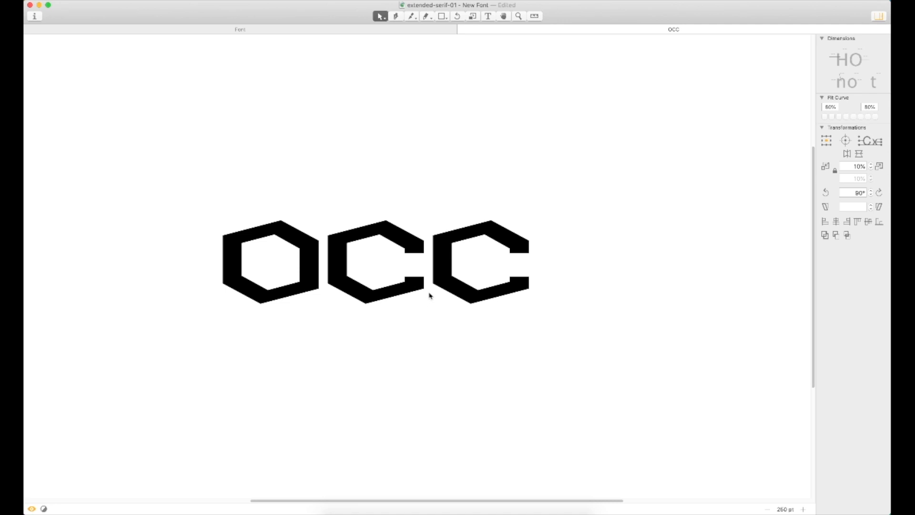
- Try removing the lower outer corner node of the C's upper terminal
key(z)
drag(455, 202, 334, 335)
key(v)
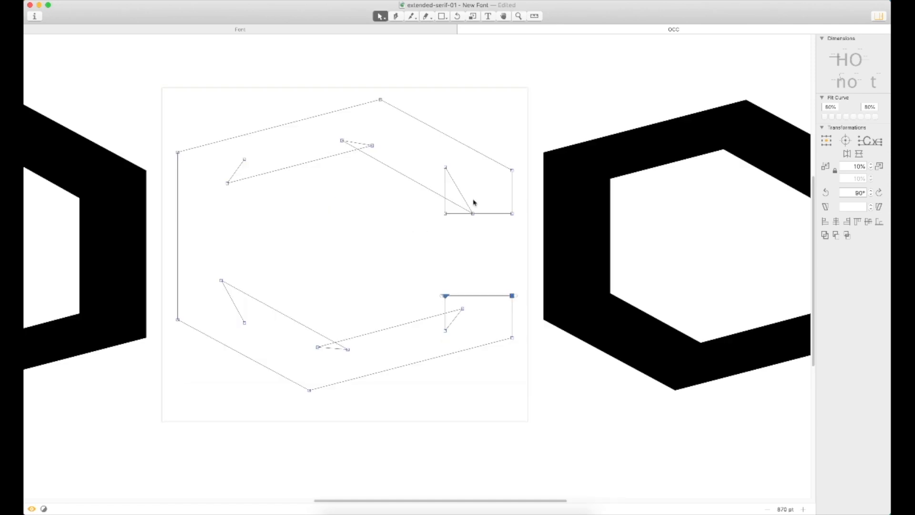
click(447, 215)
click(448, 236)
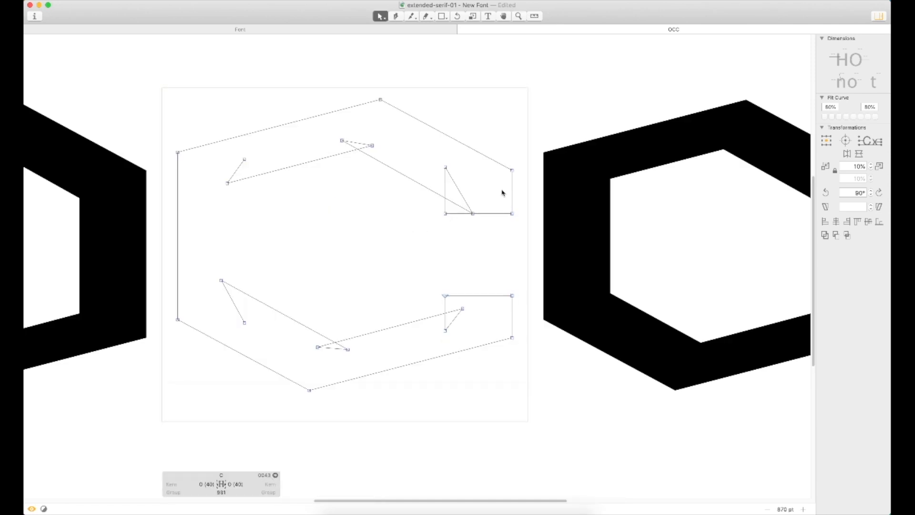
key(super+plus)
key(super+plus)
drag(618, 135, 501, 276)
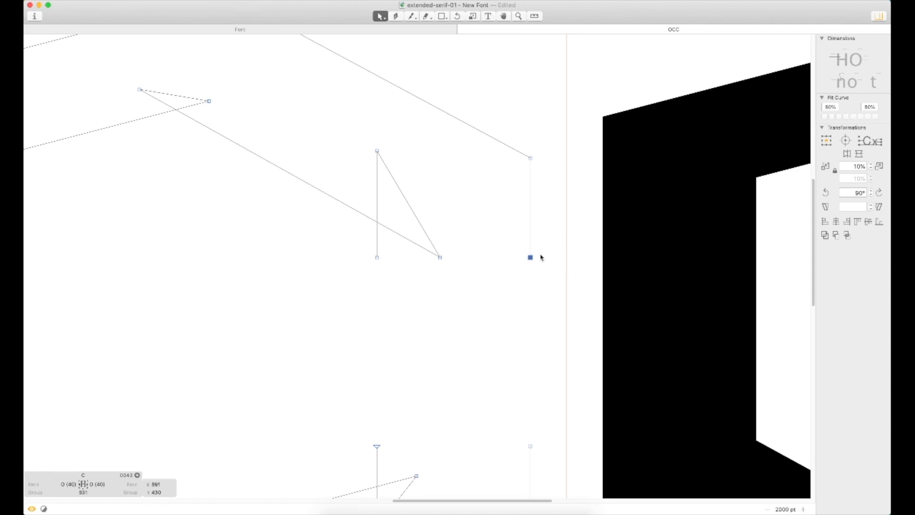
key(BackSpace)
- Try moving the upper terminal's remaining lower inner node onto the inner diagonal at x 753, y 451
key(z)
drag(460, 215, 367, 273)
drag(212, 329, 416, 199)
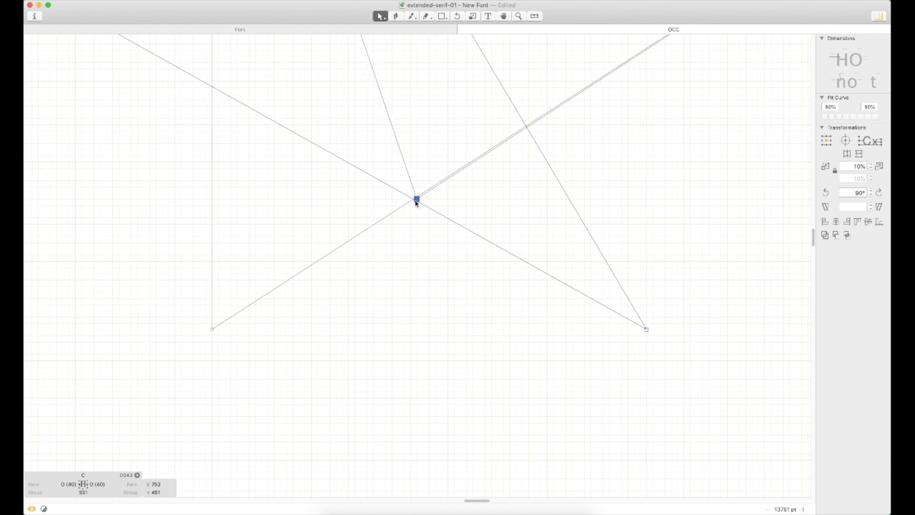
key(Left)
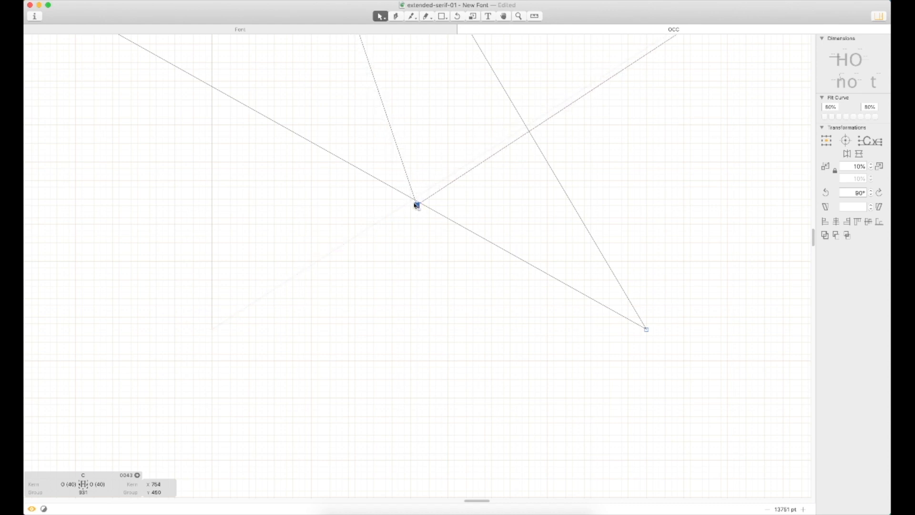
scroll(462, 267, down, 6)
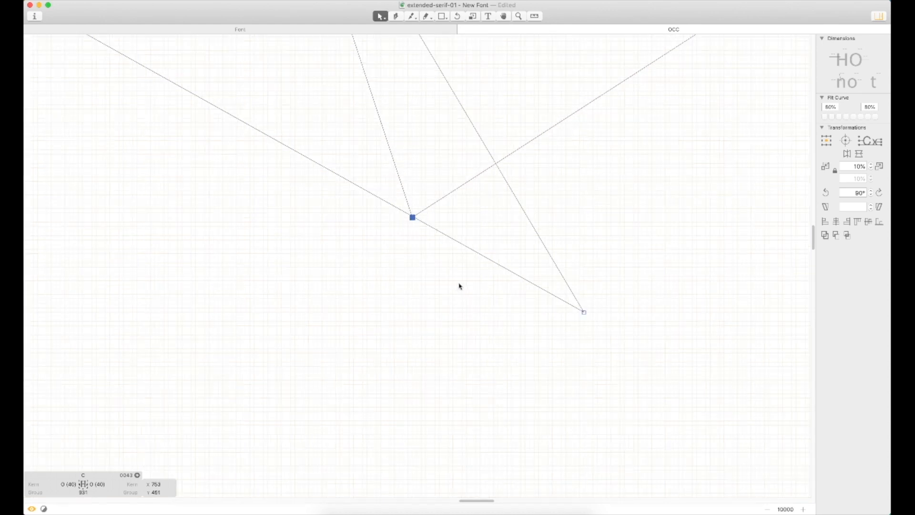
scroll(484, 292, down, 5)
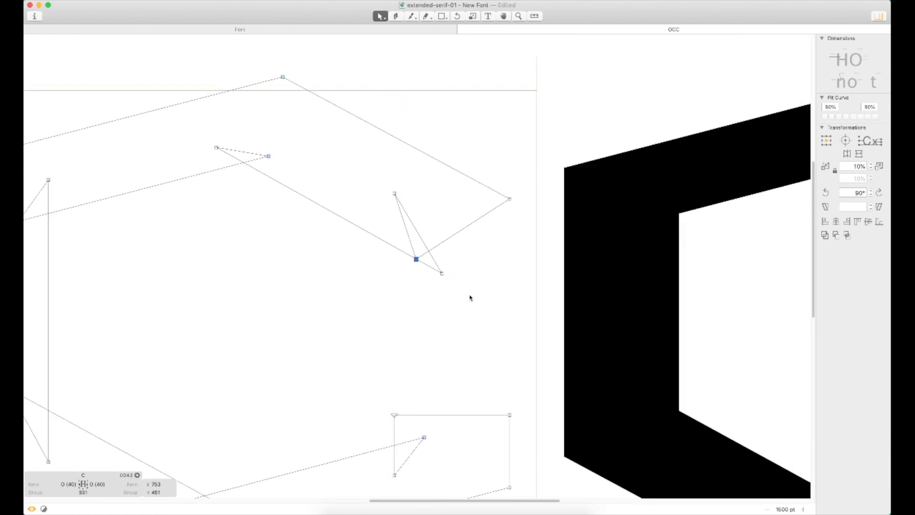
scroll(334, 256, down, 4)
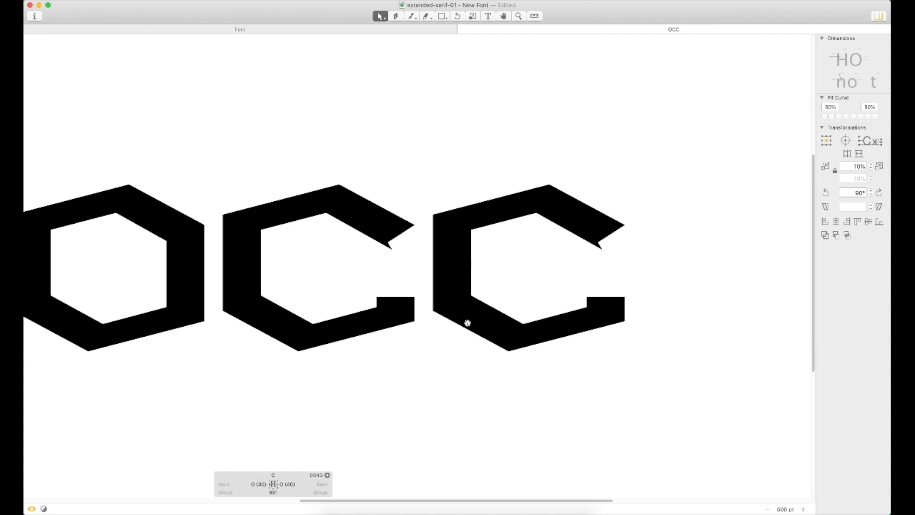
- Try a slanted upper terminal by moving its lower inner node onto the end node of the inner diagonal
key(z)
drag(472, 175, 320, 305)
drag(385, 271, 417, 289)
click(418, 326)
key(super+minus)
key(super+minus)
key(super+minus)
key(super+minus)
key(super+minus)
key(super+minus)
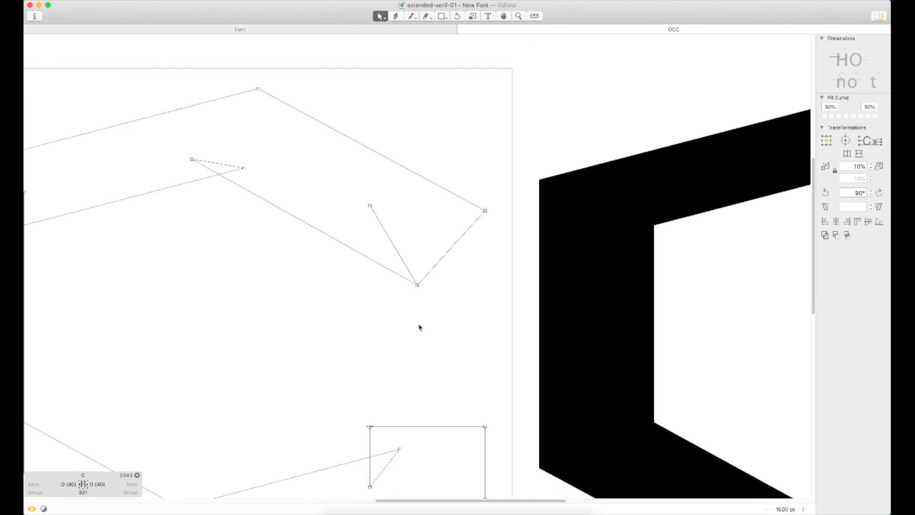
key(super+minus)
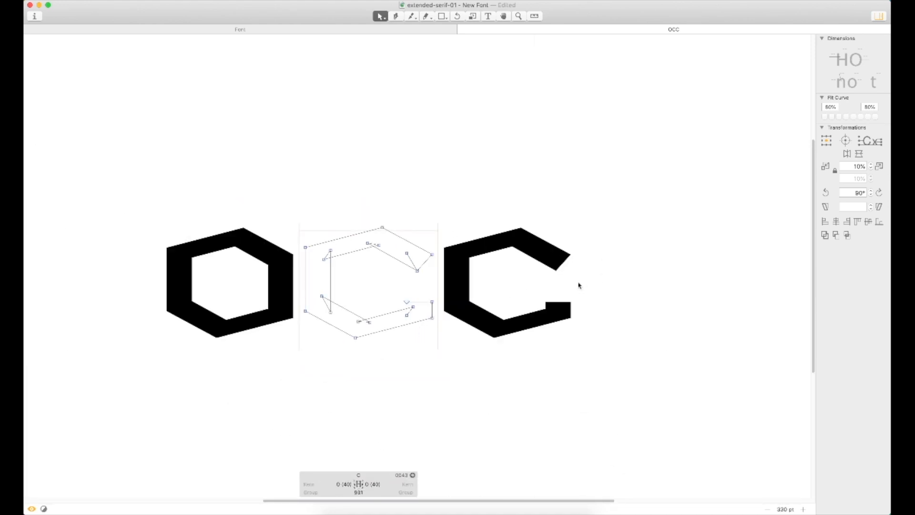
- Add a capital H at the end of the sample text so it reads OCCH
key(t)
click(514, 287)
text(H)
key(Escape)
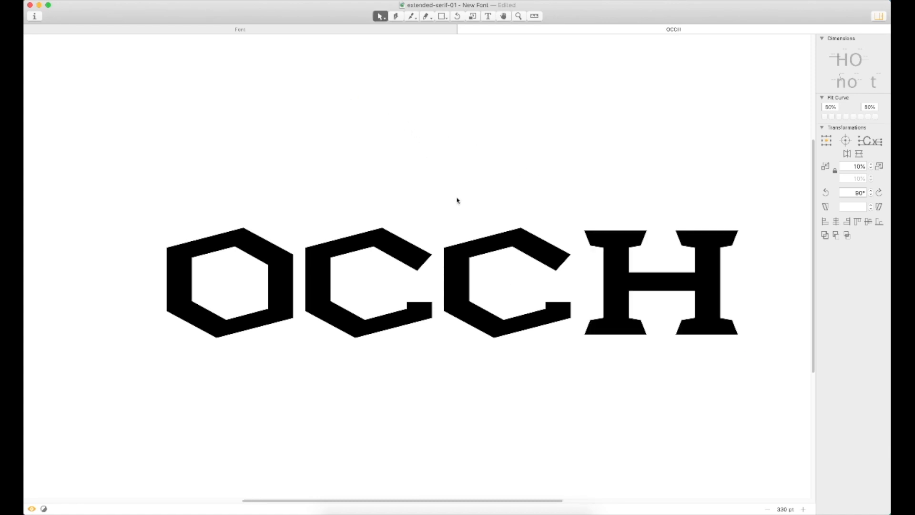
- Undo the slanted cut on the C's upper terminal, back to the horizontal edge
double_click(400, 278)
key(super+z)
key(super+z)
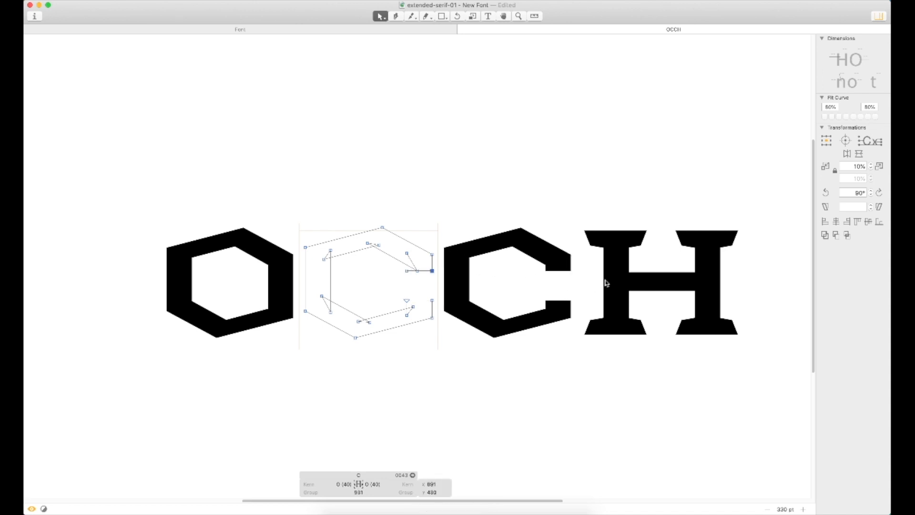
- Return to the glyph overview and open the capital C for outline editing in its own edit view
key(t)
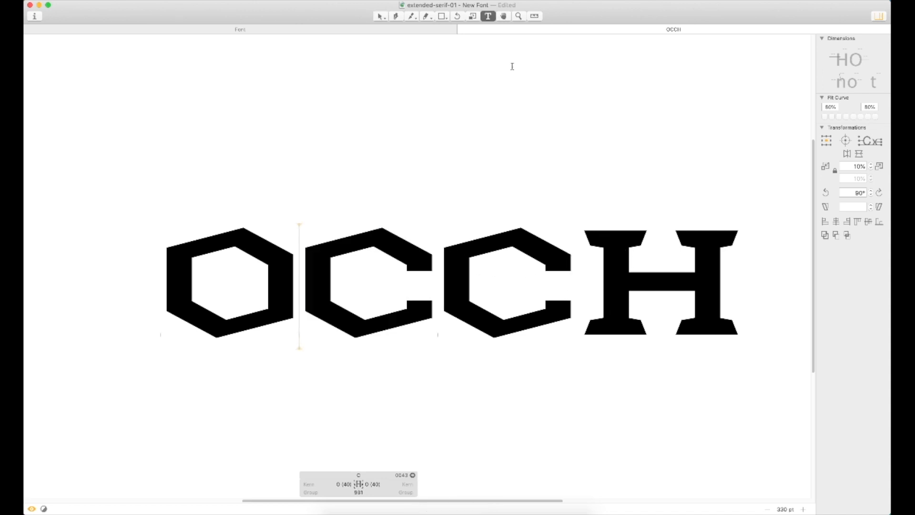
click(368, 32)
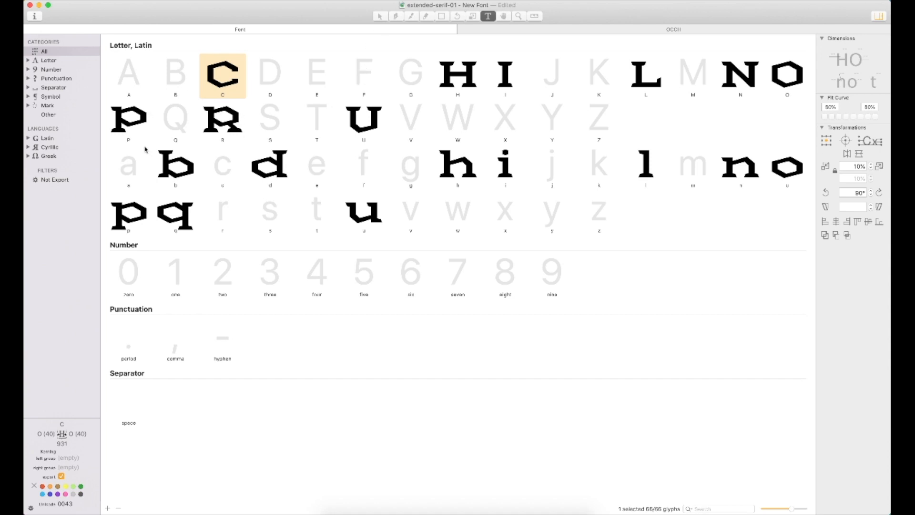
double_click(241, 79)
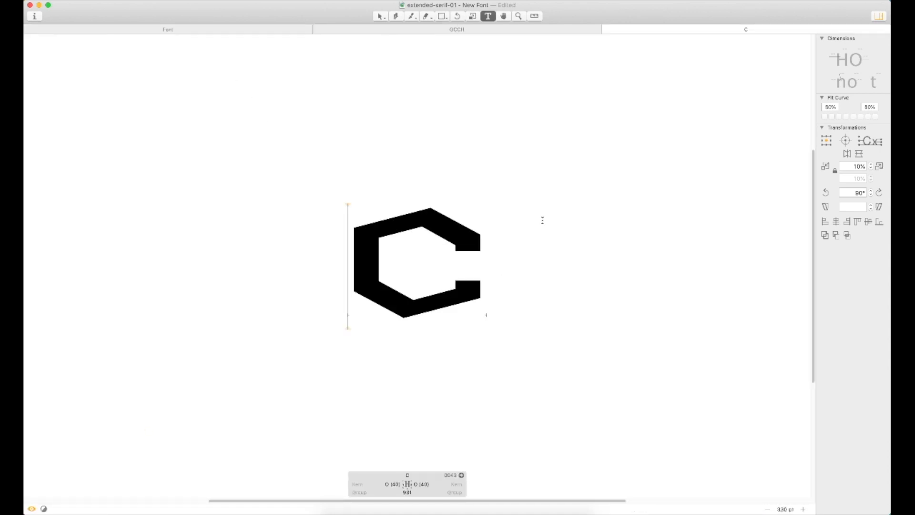
key(Escape)
key(super+space)
drag(533, 185, 295, 372)
click(528, 221)
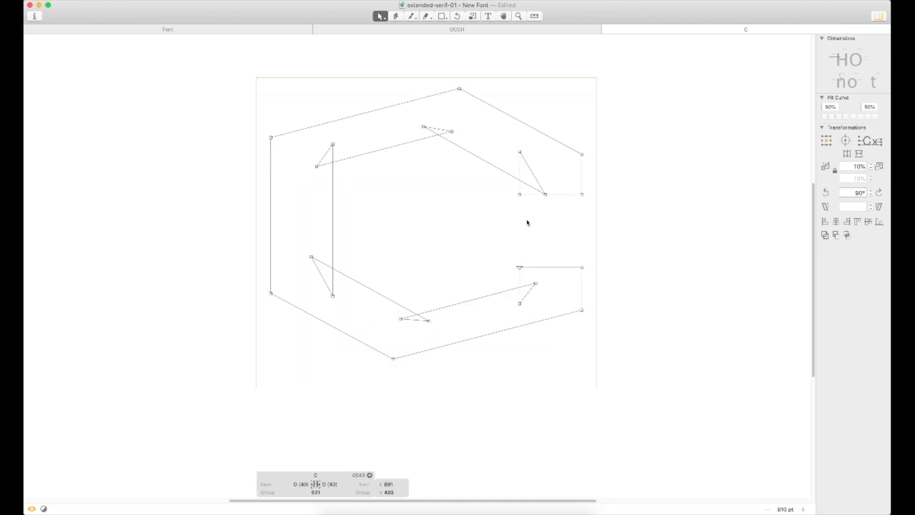
- Try the bottom edge of the C's upper terminal higher and lower, returning it to the inner diagonal node's level
click(521, 195)
key(shift+Up)
key(shift+Up)
key(shift+Up)
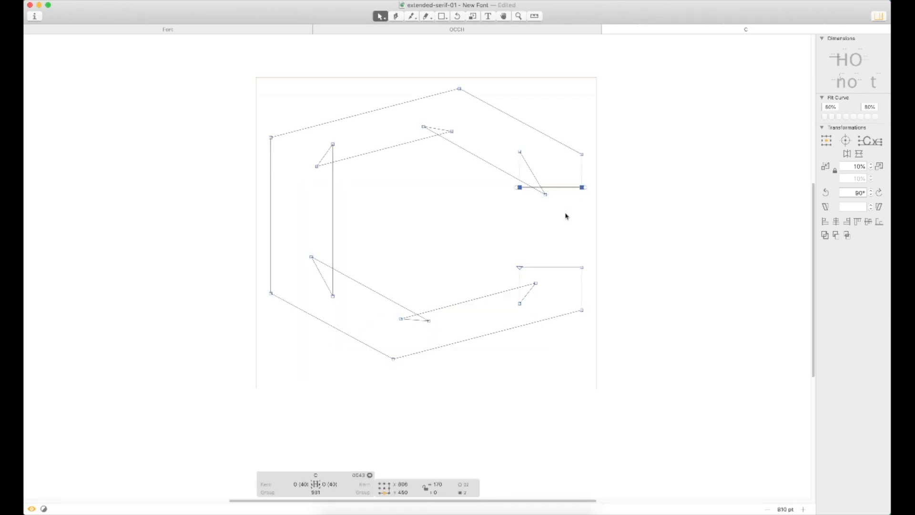
key(shift+Down)
key(shift+Down)
key(shift+Down)
key(shift+Down)
key(shift+Up)
key(shift+Up)
click(556, 227)
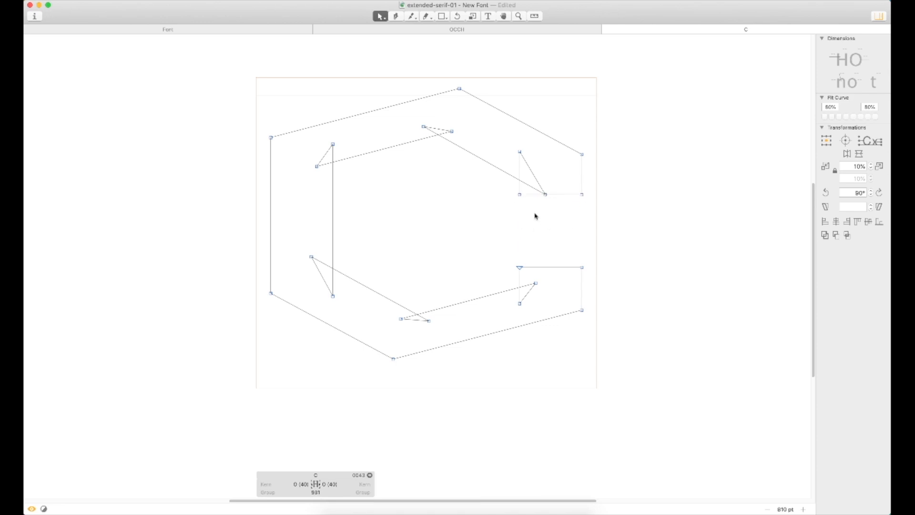
- Add a second capital C to the sample text so it reads CC
text(tV)
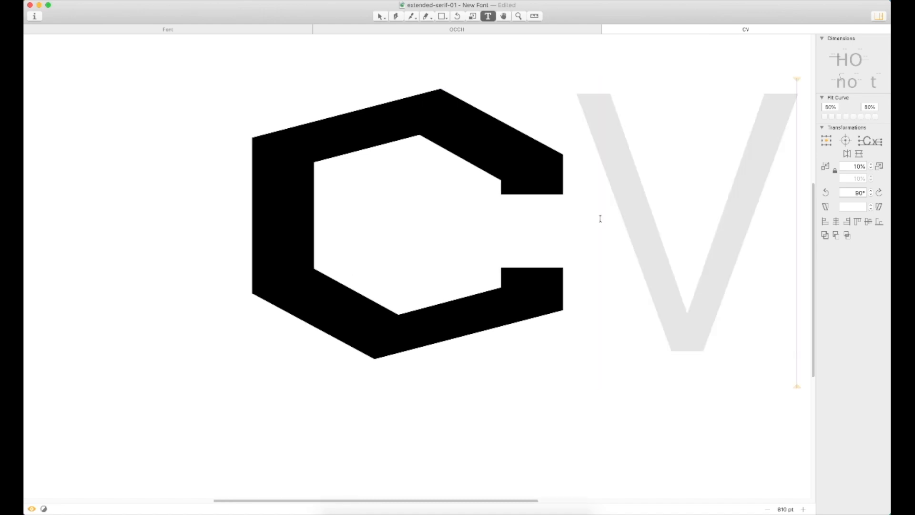
key(BackSpace)
text(C)
key(Escape)
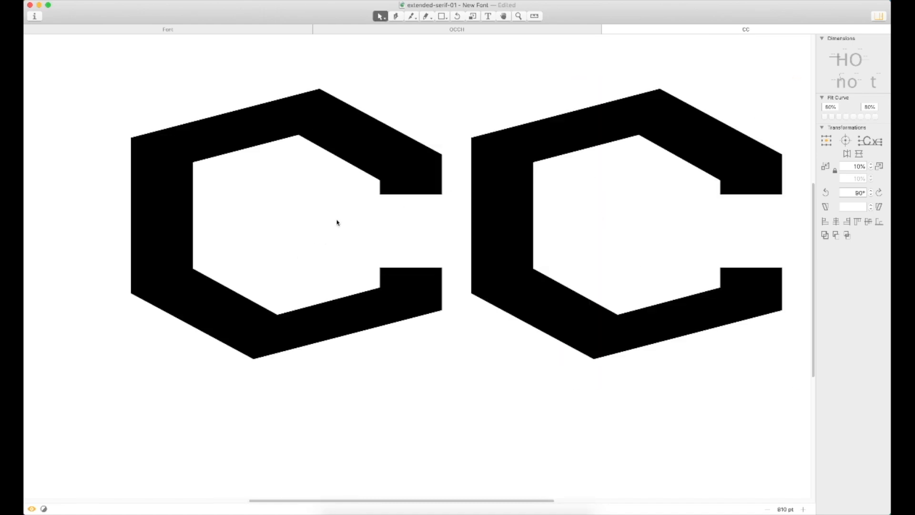
- Try slanting the inner edges of the first C's terminals by shifting the two inner corner nodes at the opening to x 741
double_click(382, 200)
click(380, 194)
shift+click(380, 267)
key(shift+Right)
key(shift+Right)
key(shift+Right)
key(shift+Right)
key(shift+Left)
key(shift+Left)
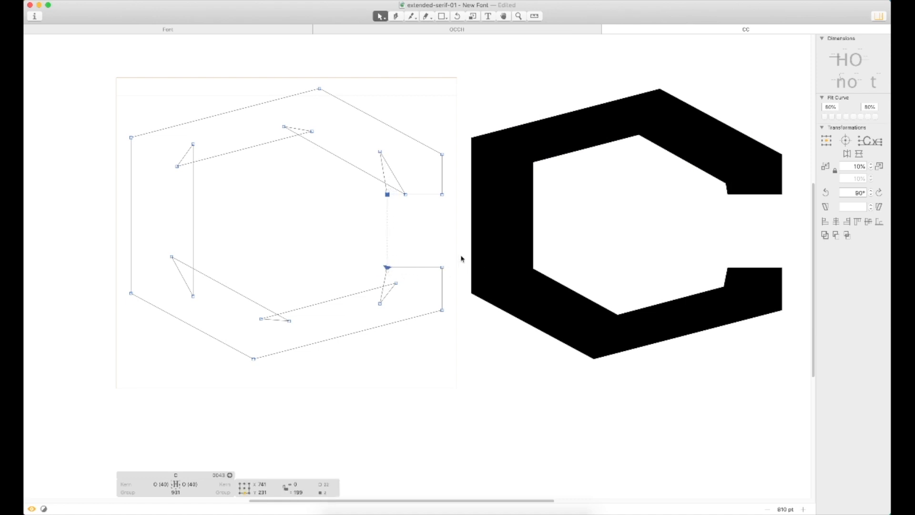
- Add a capital H at the end of the sample text so it reads CCH
key(t)
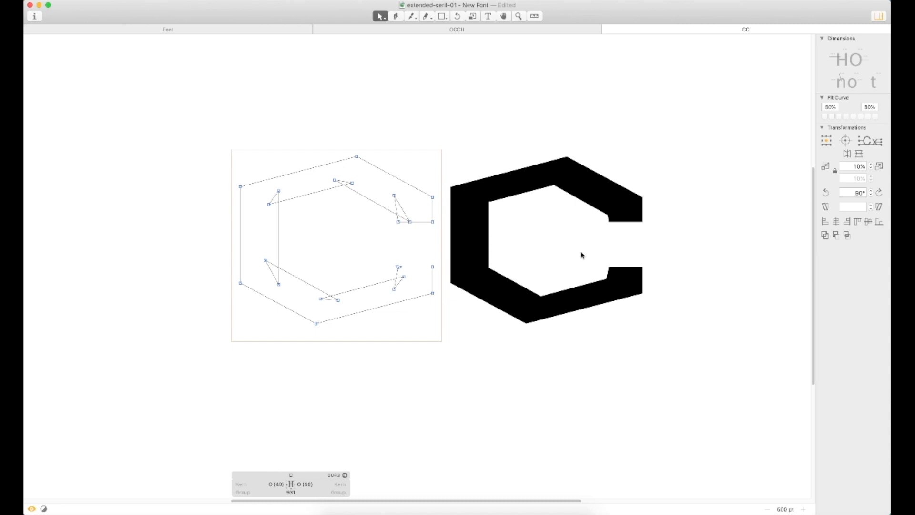
text(H)
key(Escape)
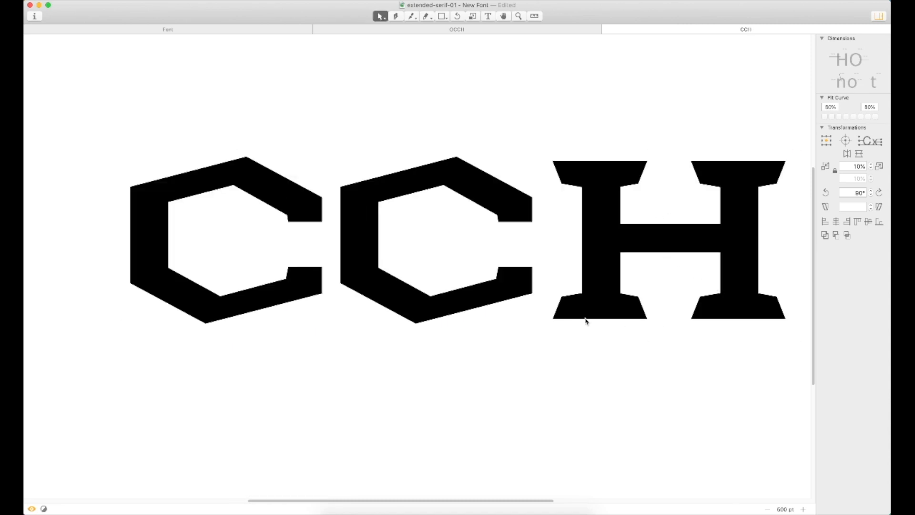
- Move the two inner corner nodes at the C's opening back to x 721 so the terminals' inner edges are vertical
double_click(260, 222)
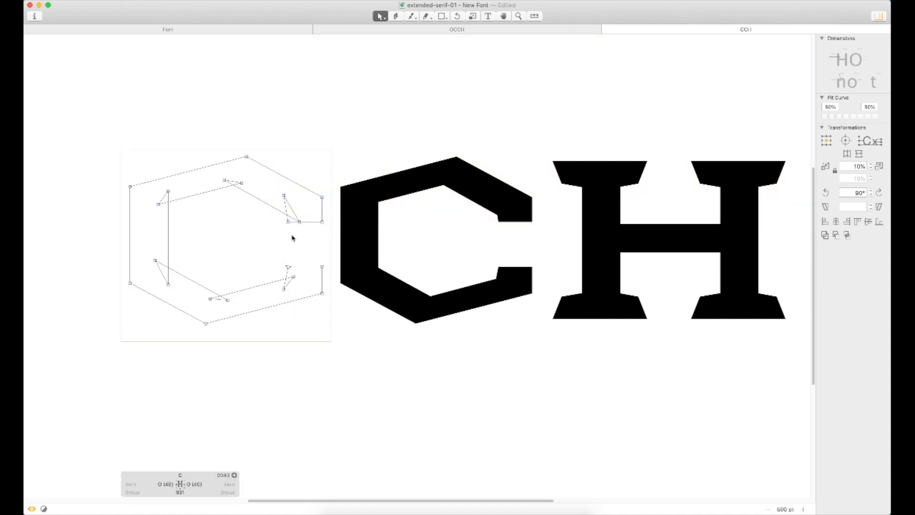
drag(282, 218, 294, 272)
key(shift+Left)
key(shift+Left)
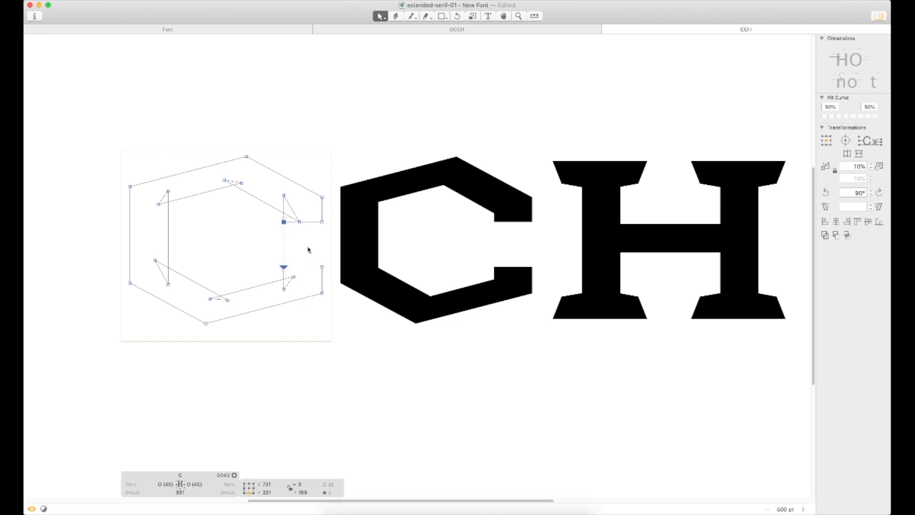
click(309, 244)
drag(325, 268, 330, 273)
click(323, 252)
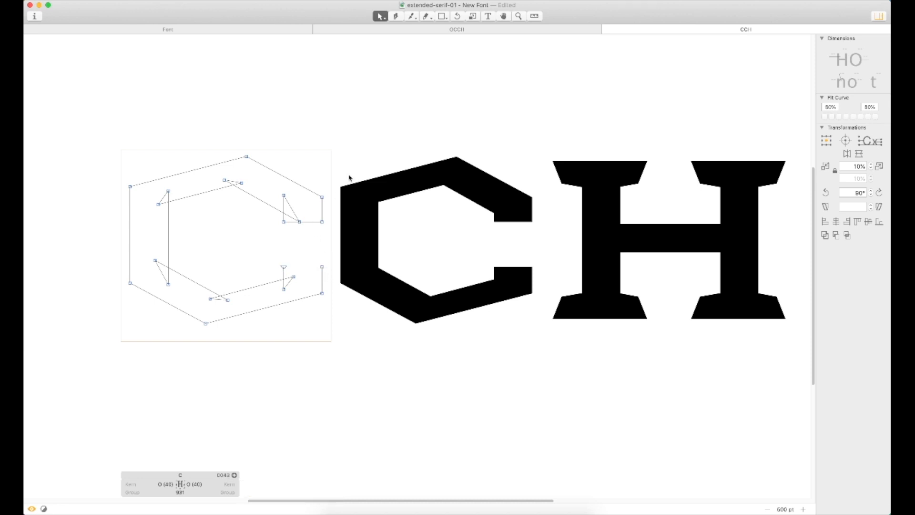
- Try peaked terminals on the C: add a middle node to each facing edge and raise the lower one to y 241
key(z)
click(348, 175)
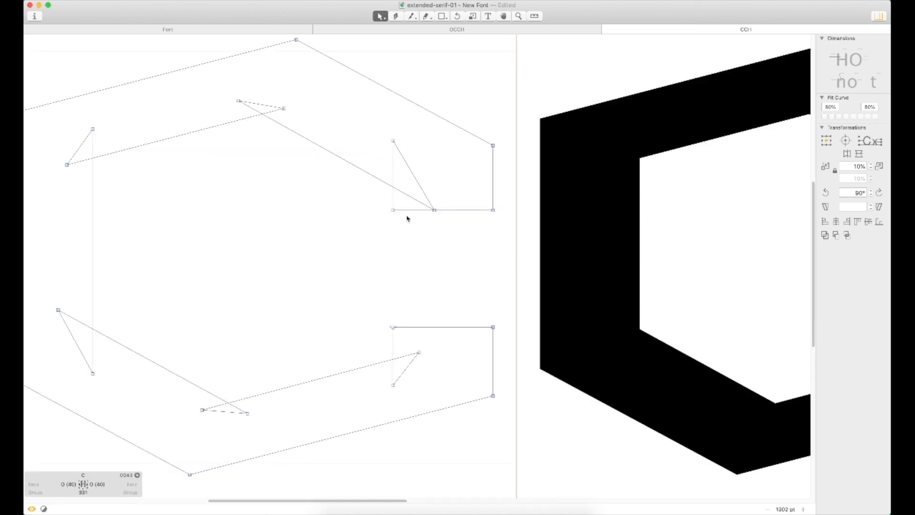
key(p)
click(443, 209)
click(443, 326)
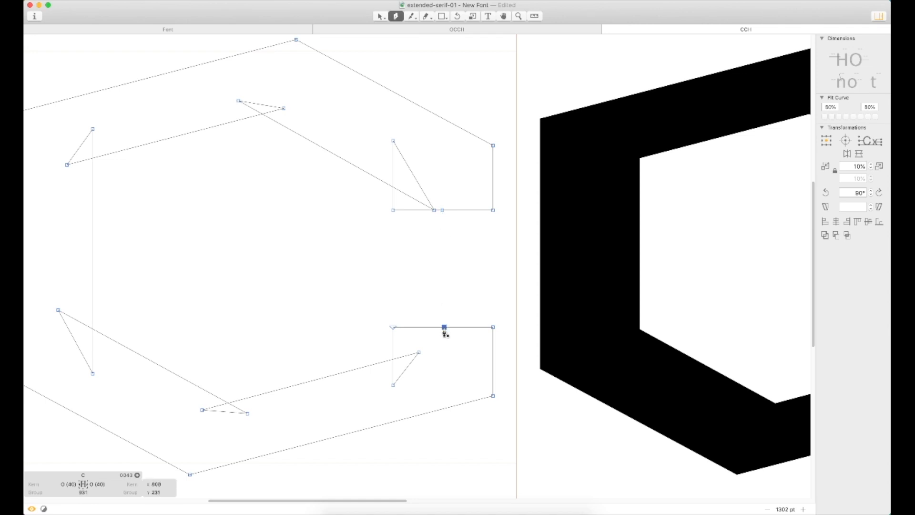
key(v)
drag(444, 327, 453, 317)
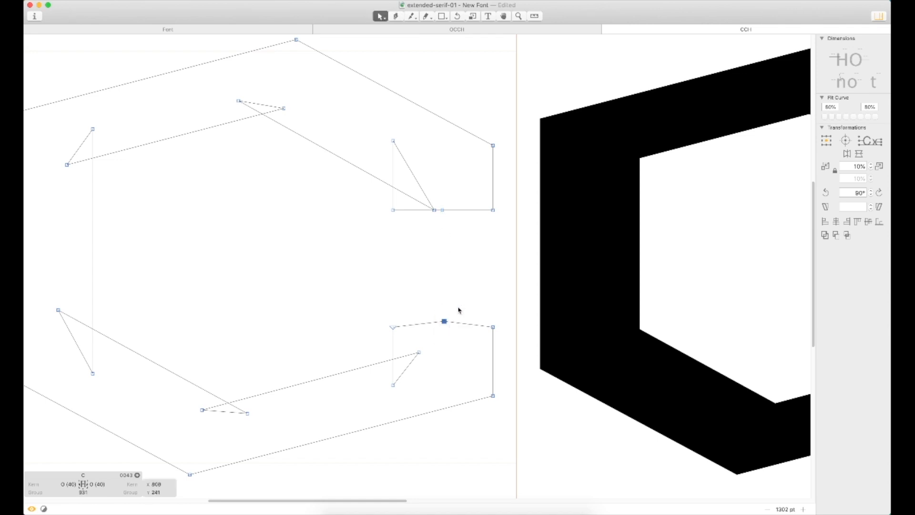
click(464, 296)
- Try lowering the middle node on the C's upper terminal edge to y 420, mirroring the peak of the lower terminal
scroll(479, 296, down, 10)
scroll(527, 266, right, 3)
click(365, 255)
click(369, 266)
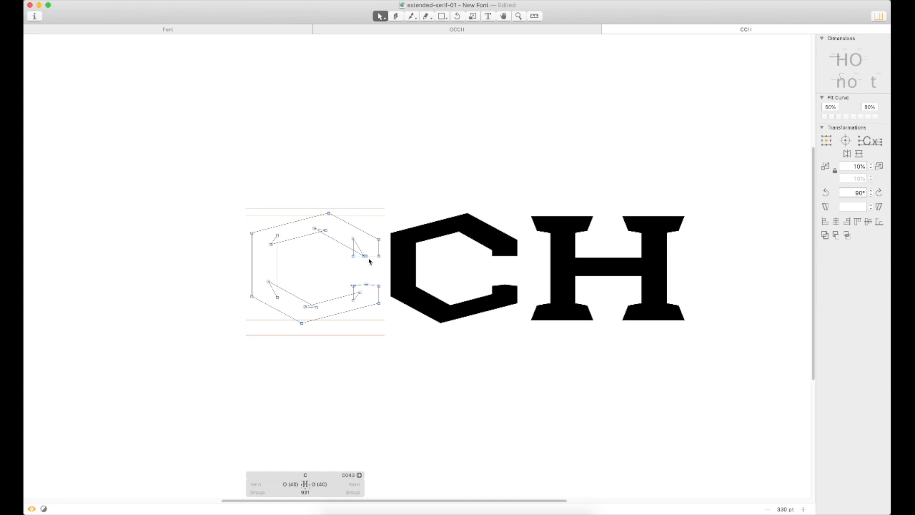
click(365, 256)
key(shift+Down)
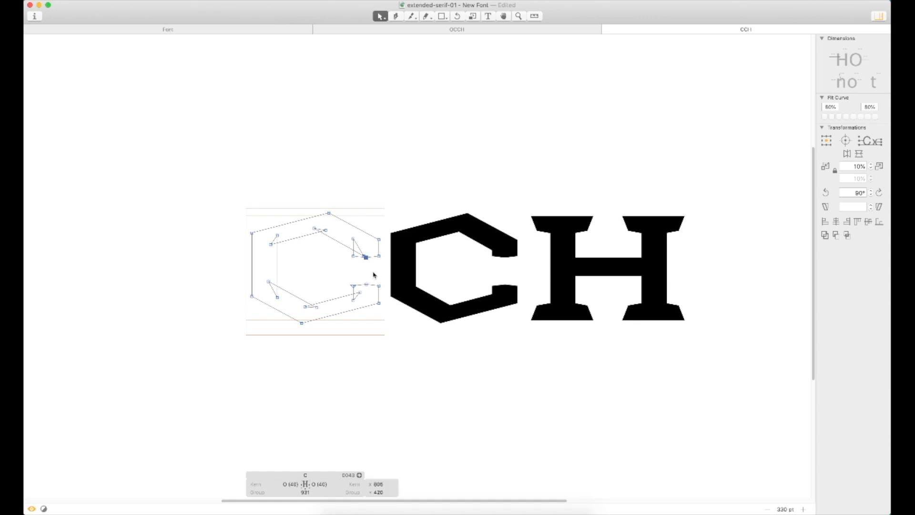
click(371, 282)
- Add a lowercase v at the end of the sample text so it reads CCHv
key(t)
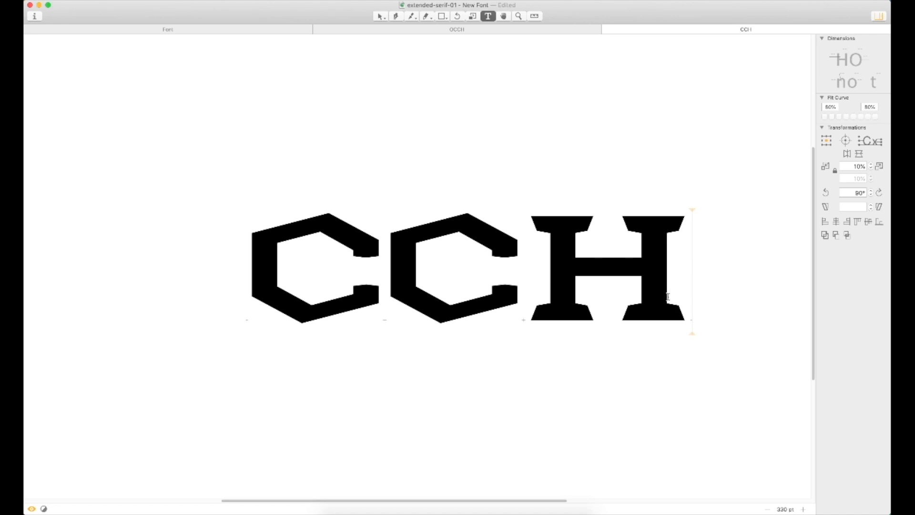
scroll(675, 303, down, 5)
scroll(653, 305, up, 5)
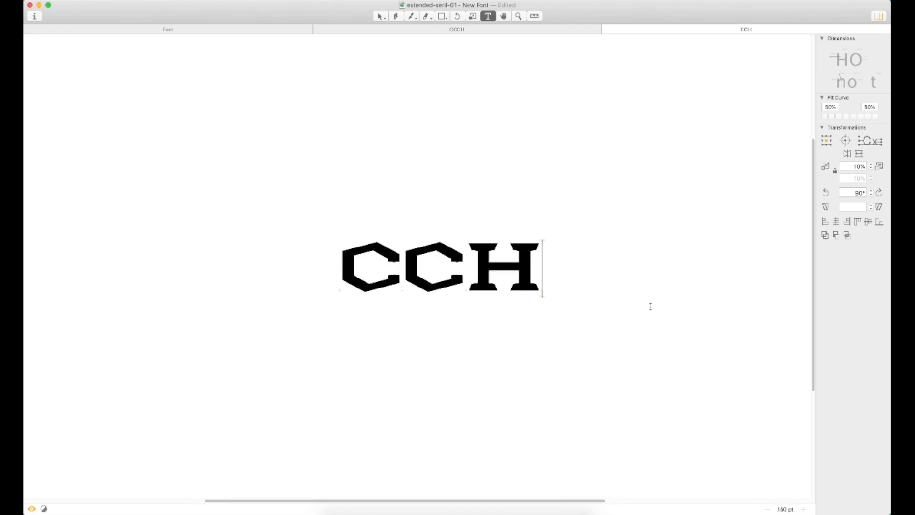
key(super+plus)
key(super+plus)
key(super+plus)
key(super+plus)
text(v)
- Open the second C's outline and delete the middle nodes from both terminals' facing edges, making them straight again
double_click(263, 244)
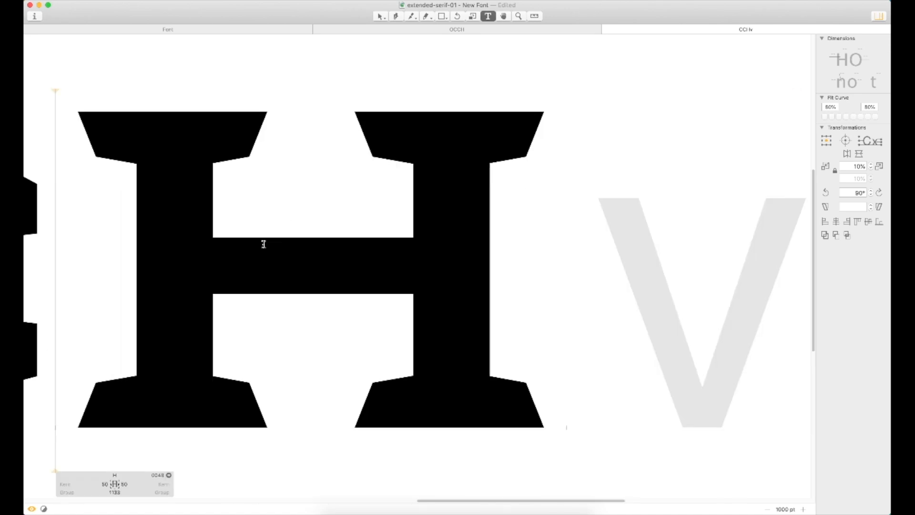
scroll(213, 219, left, 5)
double_click(419, 220)
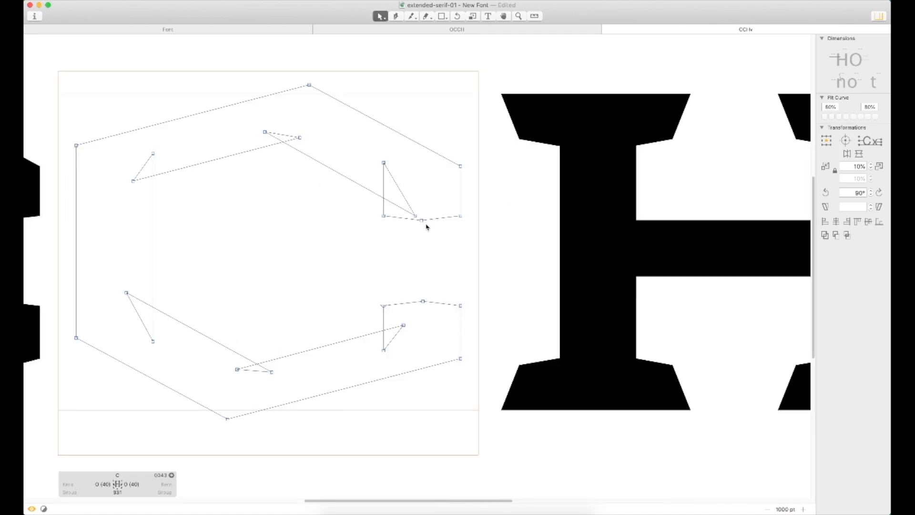
click(418, 220)
key(Delete)
drag(435, 289, 422, 310)
key(Delete)
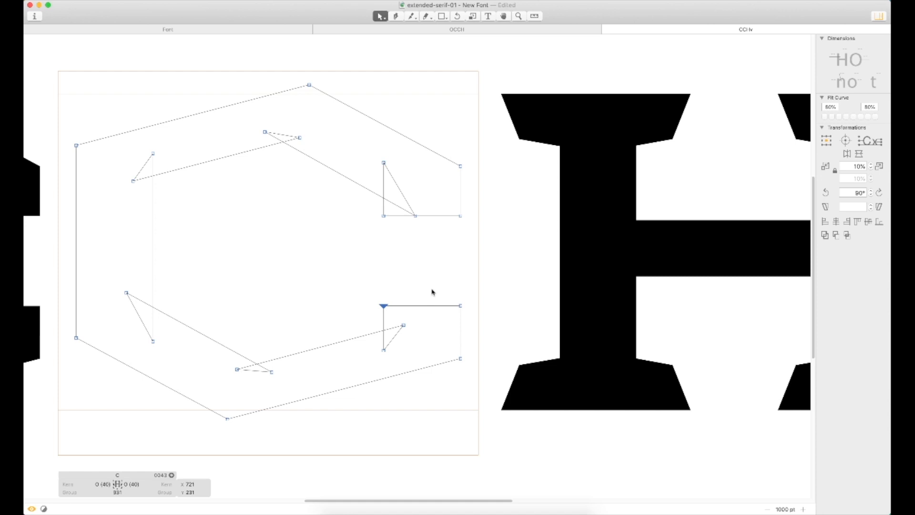
- Add a node on the C's upper inner diagonal at about x 745, y 456 and delete the diagonal's old end node
key(z)
drag(502, 148, 312, 364)
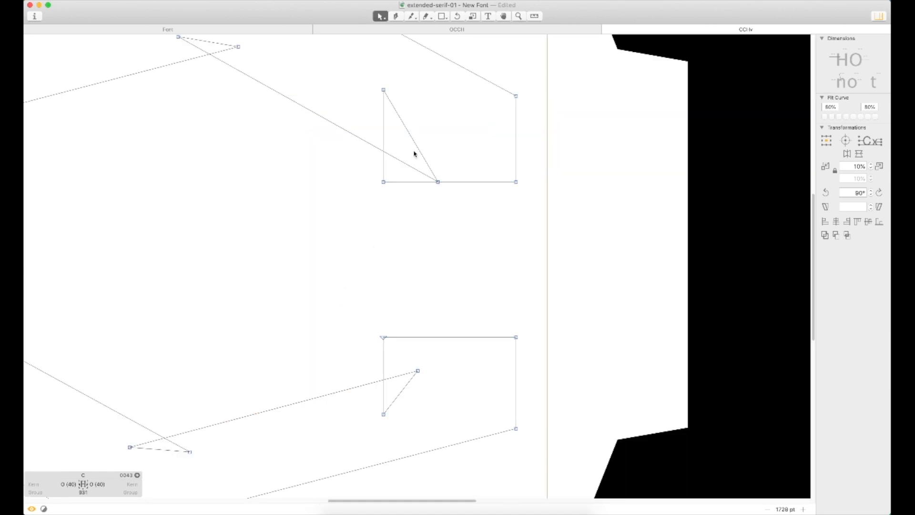
alt+click(402, 161)
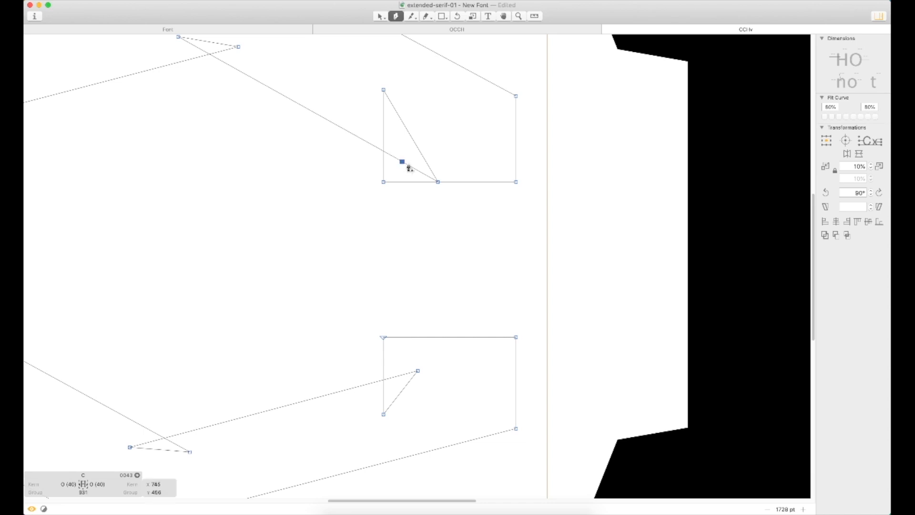
click(437, 181)
key(Delete)
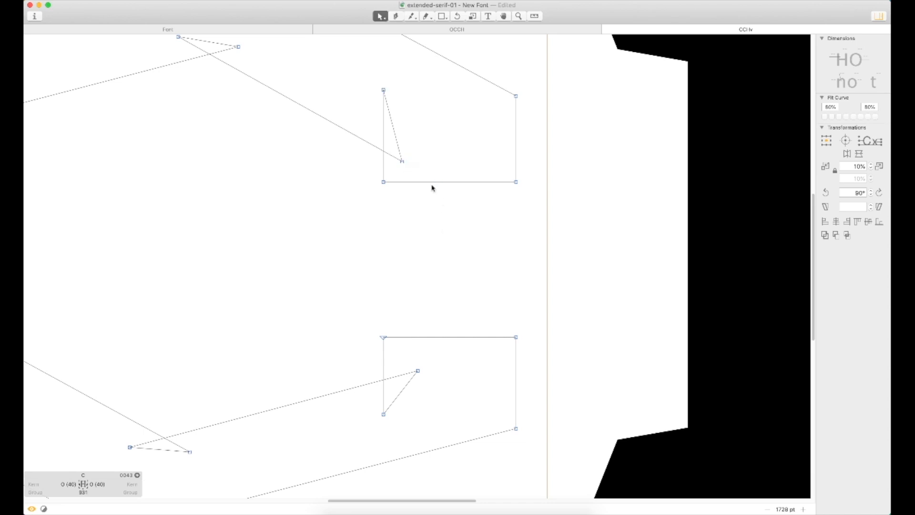
- Lower the top inner node of the C's upper terminal to y 488, close to the shortened diagonal's end
click(383, 90)
key(shift+Down)
key(shift+Down)
key(shift+Down)
key(shift+Down)
key(shift+Down)
key(shift+Down)
key(shift+Down)
key(shift+Down)
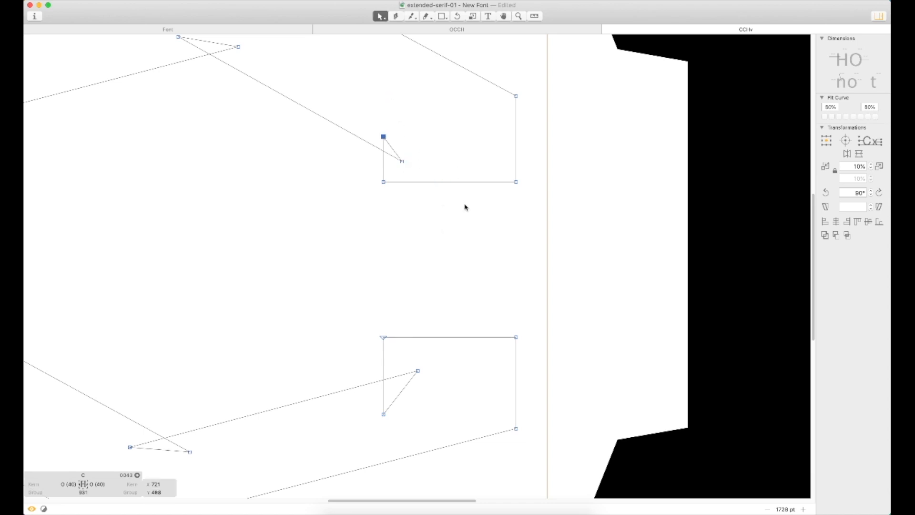
- Raise the bottom inner node of the C's lower terminal to shorten its overlap below the inner diagonal
click(424, 325)
click(384, 414)
key(shift+Up)
key(shift+Up)
key(shift+Up)
click(420, 287)
scroll(420, 288, down, 5)
scroll(473, 276, down, 3)
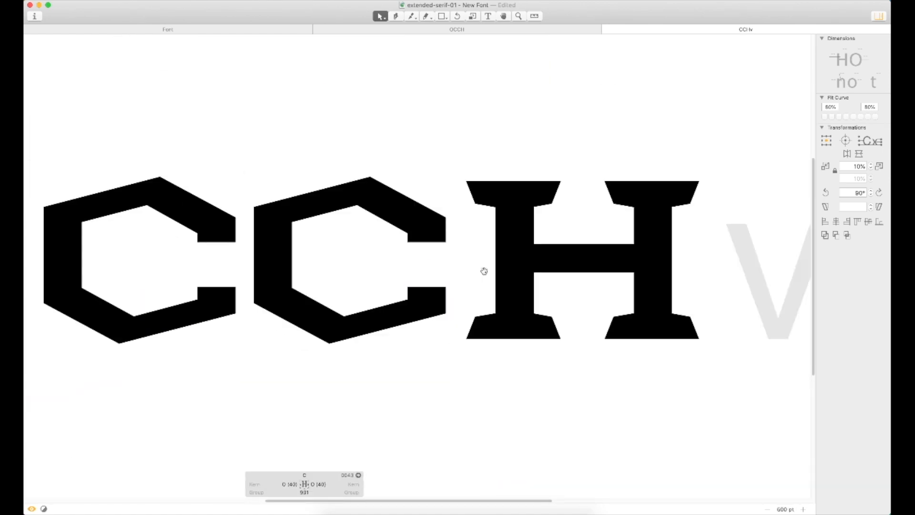
- Widen the C's opening by raising the upper terminal's bottom edge and lowering the lower terminal's top edge to y 221
drag(505, 226, 507, 226)
key(shift+Up)
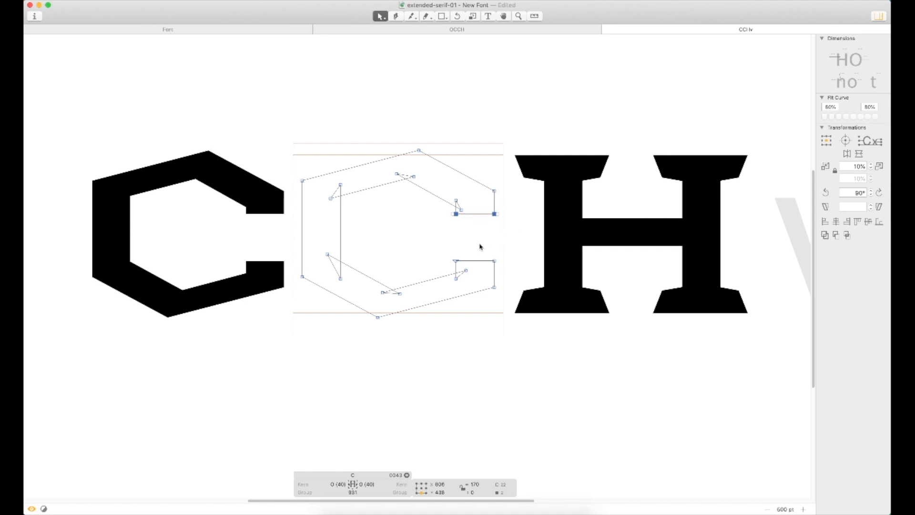
click(476, 252)
drag(432, 246, 508, 265)
key(shift+Down)
click(506, 245)
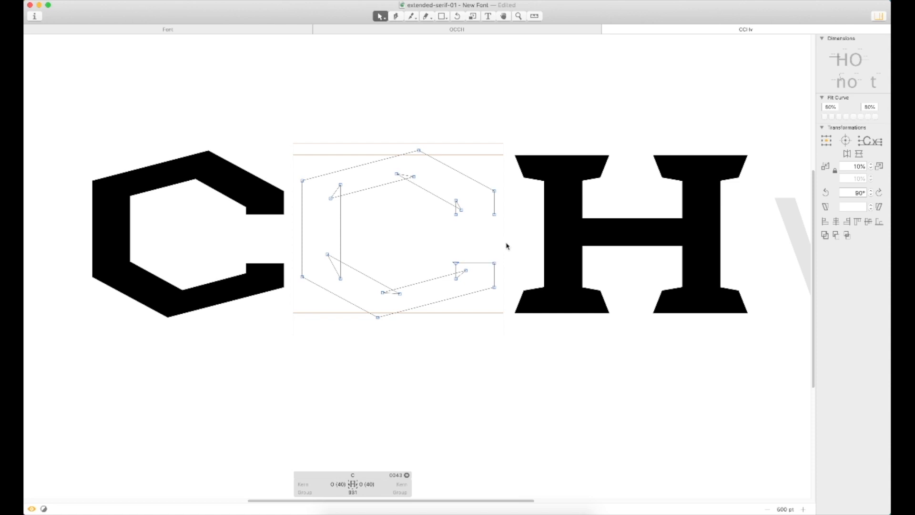
key(super+minus)
key(super+minus)
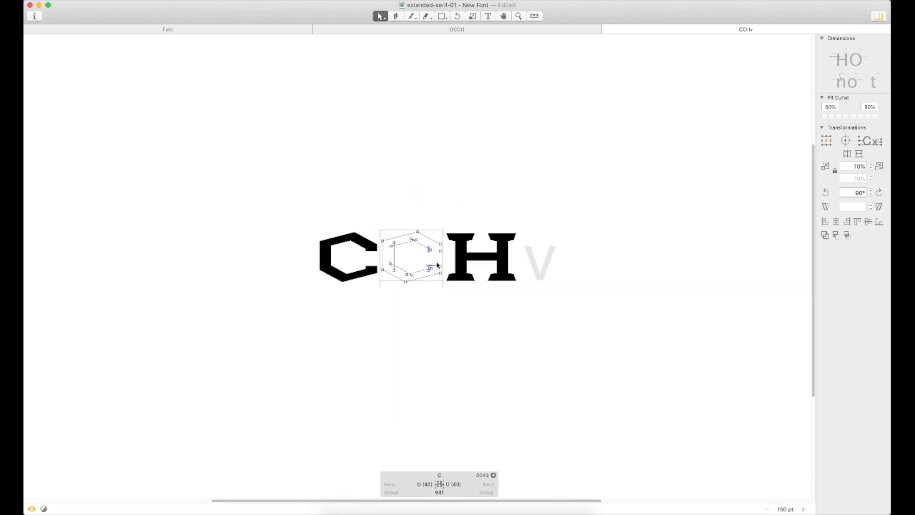
click(442, 266)
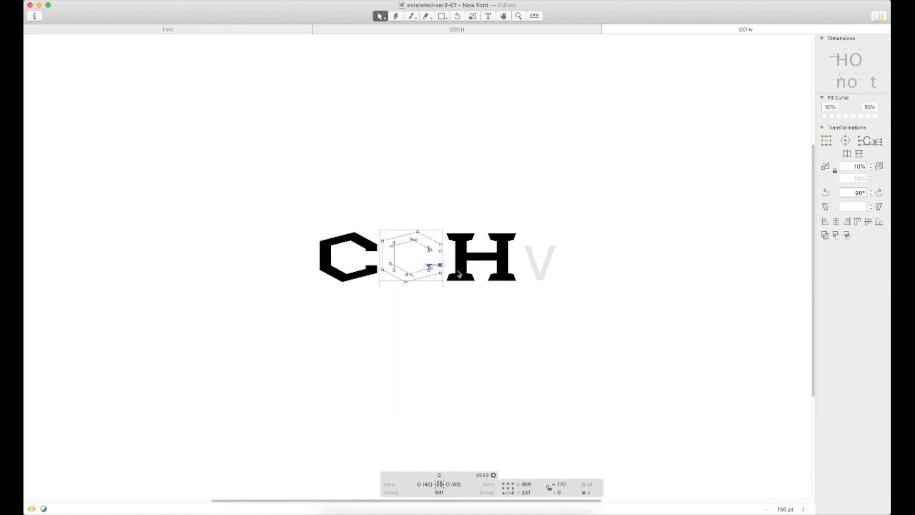
click(481, 268)
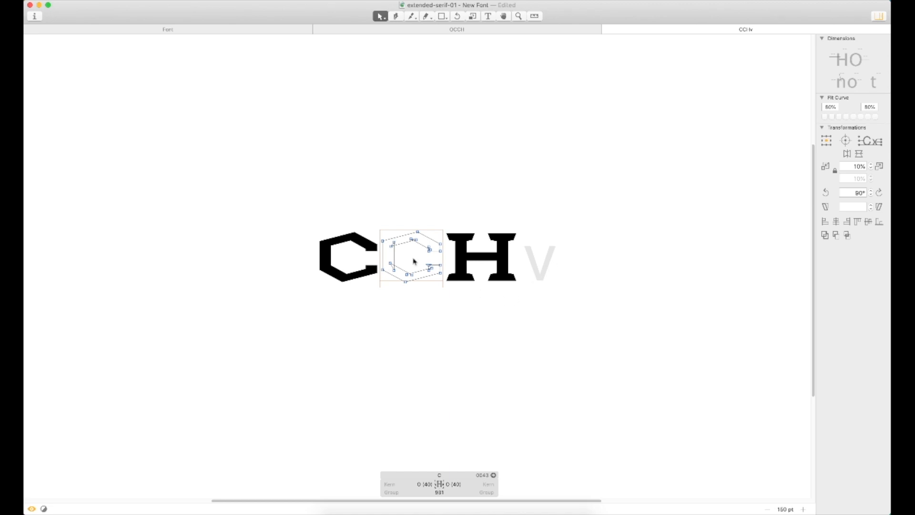
- Insert a capital G between the second C and the H in the sample text
key(t)
click(420, 267)
text(G)
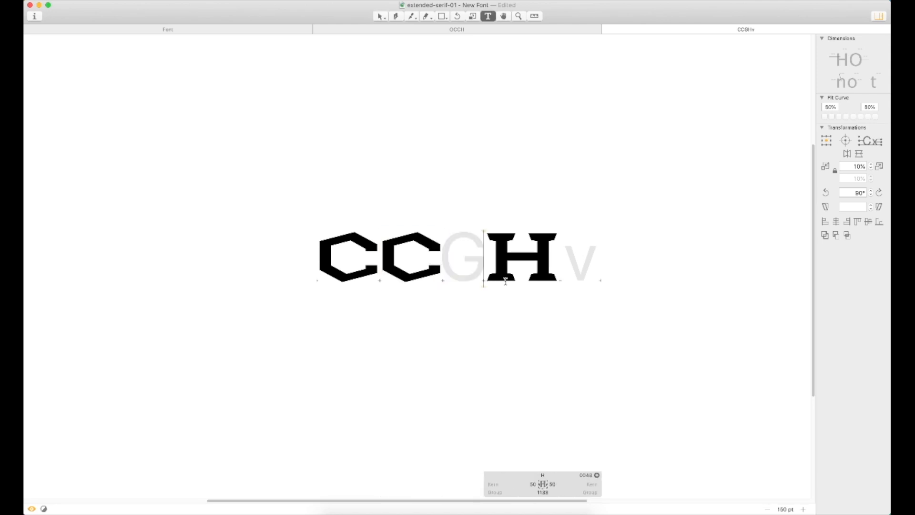
- Open the H's outline and select its crossbar and right stem for reuse in the G
key(Escape)
super+drag(623, 185, 281, 335)
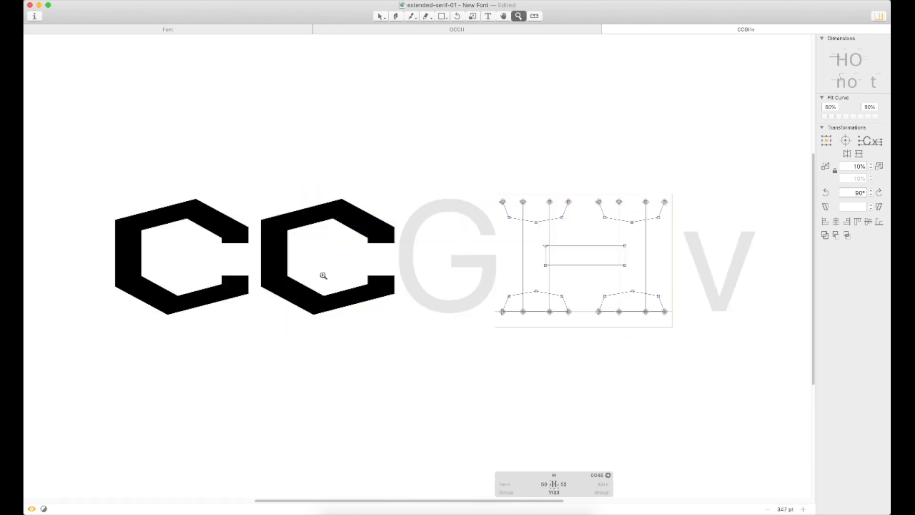
double_click(587, 244)
shift+double_click(620, 231)
- Open the empty capital G and add the capital C to it as a component
double_click(459, 286)
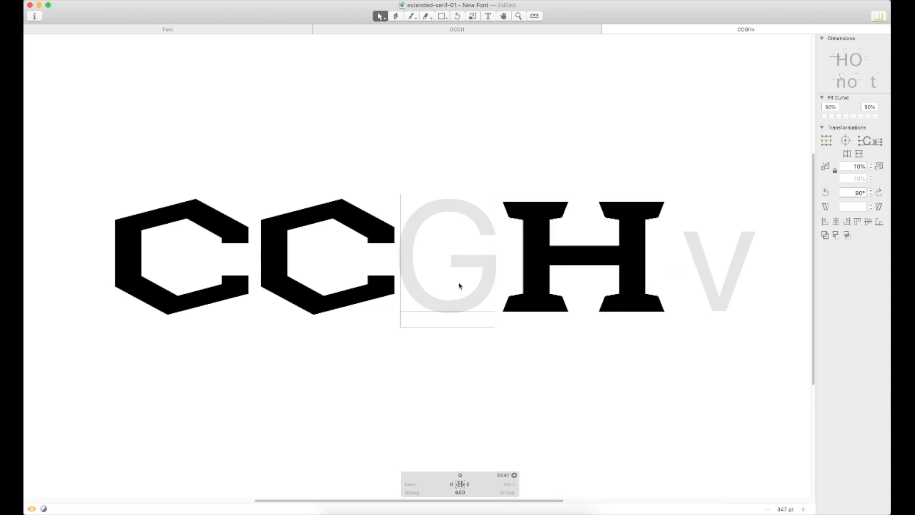
key(super+shift+c)
text(c)
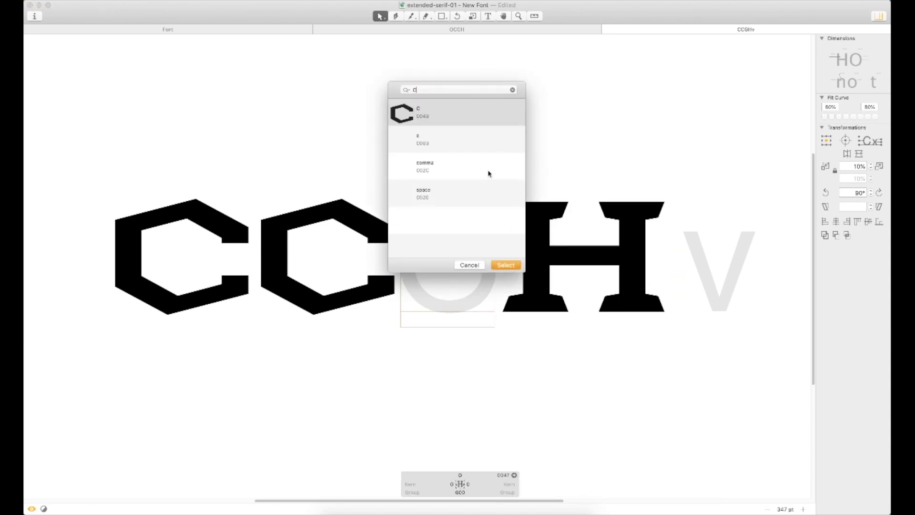
key(Return)
- Bring the H's crossbar and right stem into the G and align the stem with the edges of the C component's terminals
key(super+space)
drag(619, 162, 306, 419)
click(539, 335)
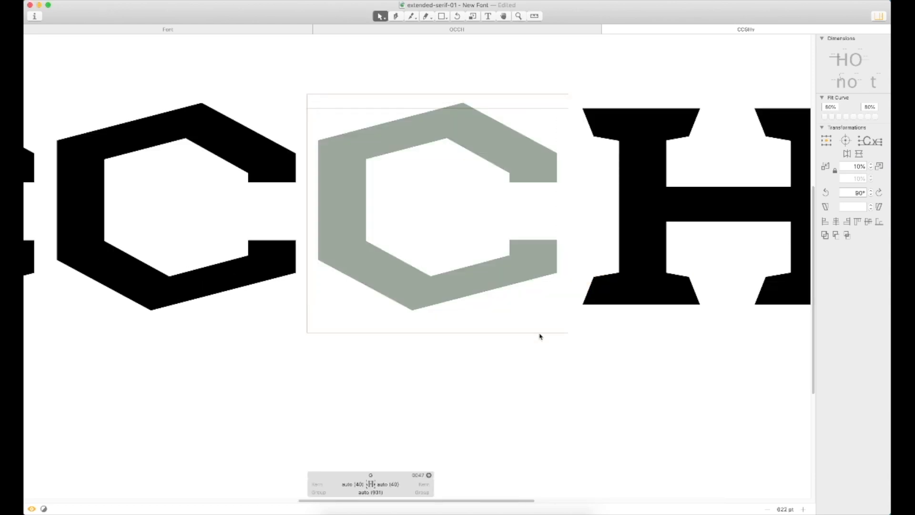
click(533, 245)
drag(539, 223, 522, 223)
key(super+space)
drag(592, 176, 470, 295)
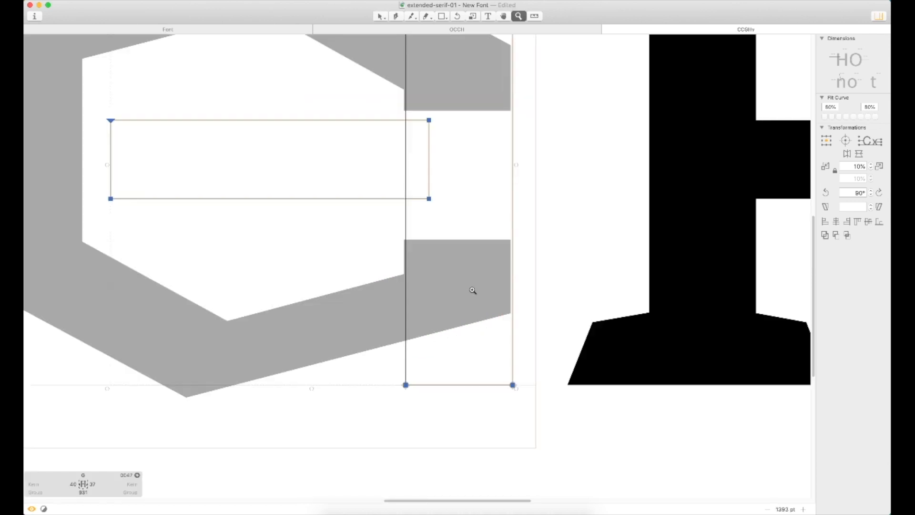
key(Left)
key(Left)
key(Left)
key(Left)
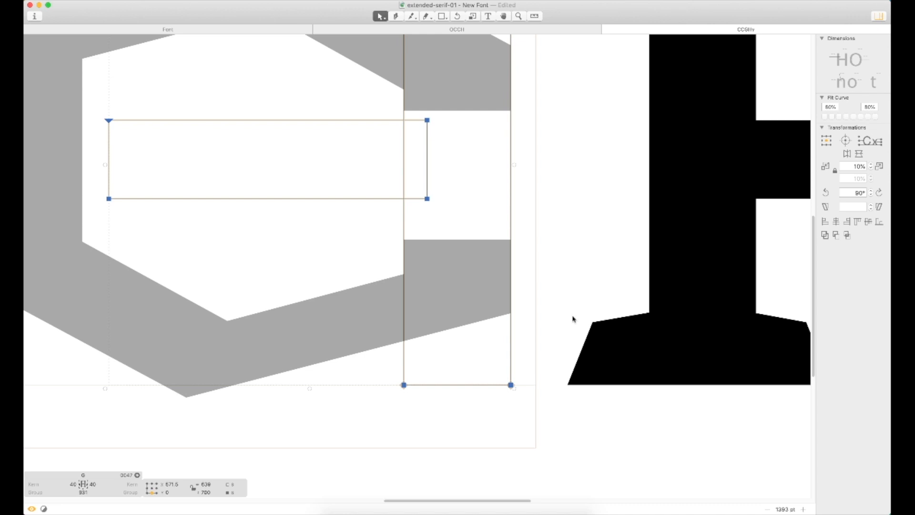
- Lower the top edge of the G's stem to the level of the crossbar's top edge
click(572, 316)
key(super+minus)
drag(472, 101, 398, 127)
click(461, 113)
click(411, 114)
shift+click(461, 114)
drag(461, 115, 469, 199)
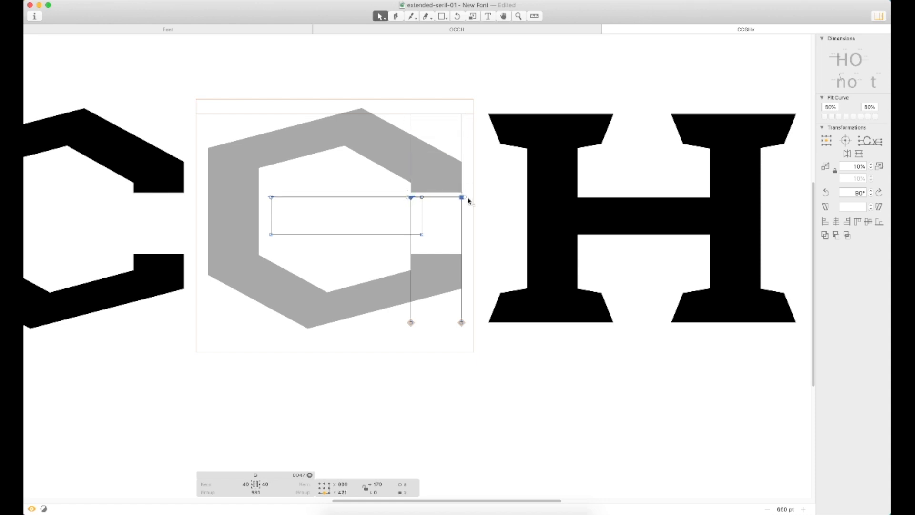
- Shorten the G's crossbar by moving its left edge inward, and preview the letter in the sample text
click(474, 205)
click(270, 231)
drag(270, 231, 329, 232)
text(t)
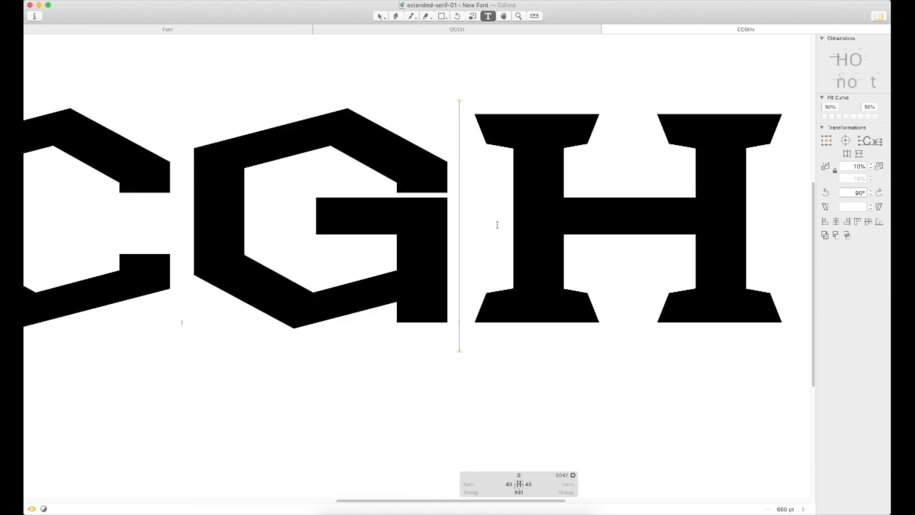
text(H)
key(Escape)
key(t)
key(BackSpace)
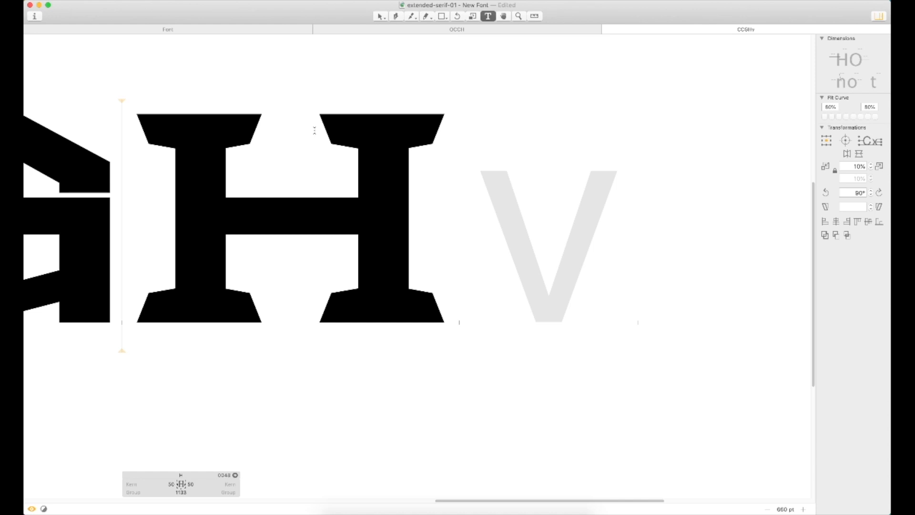
double_click(239, 220)
key(space)
drag(379, 219, 653, 208)
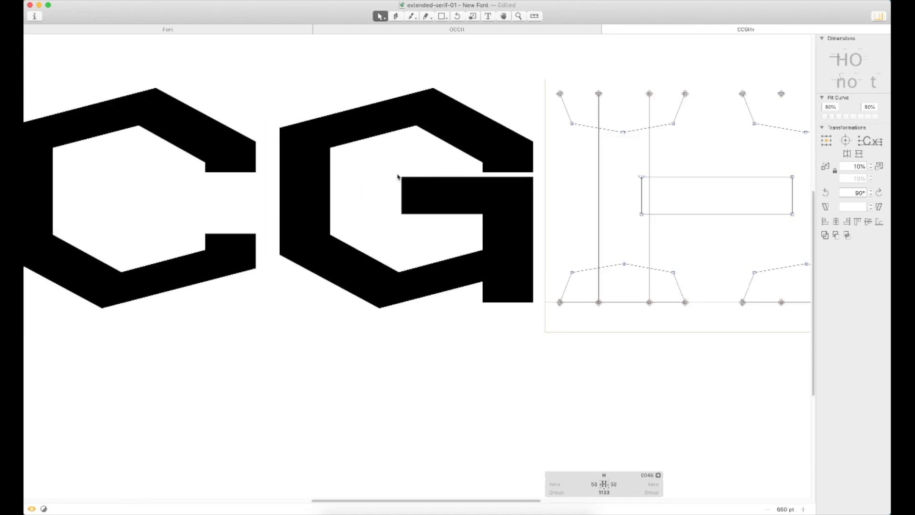
- Open the G and lower its crossbar together with the stem's top edge by 80 units, to y 216
double_click(413, 191)
drag(386, 173, 551, 223)
key(shift+Down)
key(shift+Down)
key(shift+Down)
key(shift+Down)
key(shift+Down)
key(shift+Down)
key(shift+Down)
key(shift+Down)
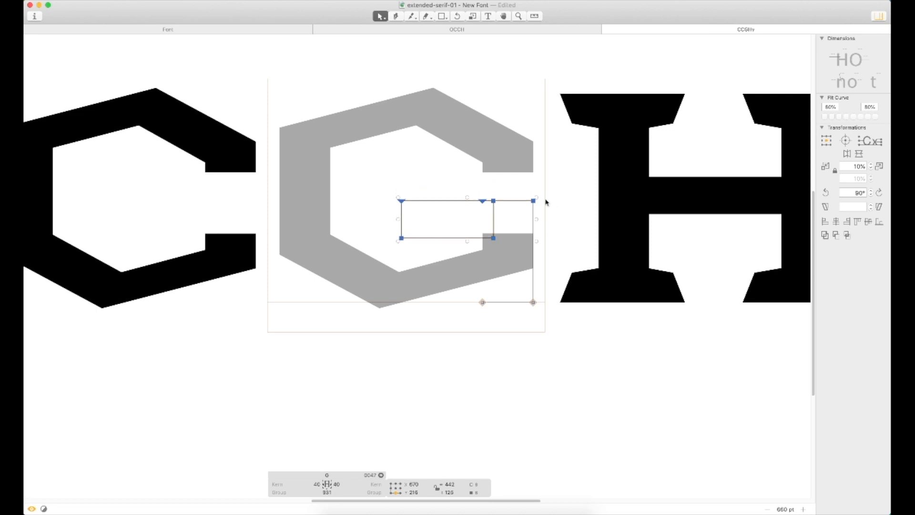
- Insert a second capital G before the H in the sample text
key(Escape)
text(G)
key(Escape)
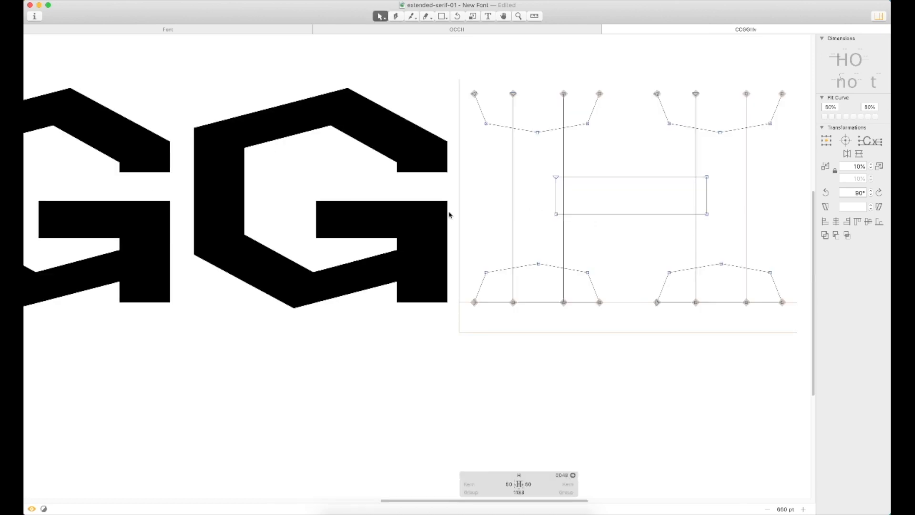
scroll(500, 211, left, 5)
key(super+minus)
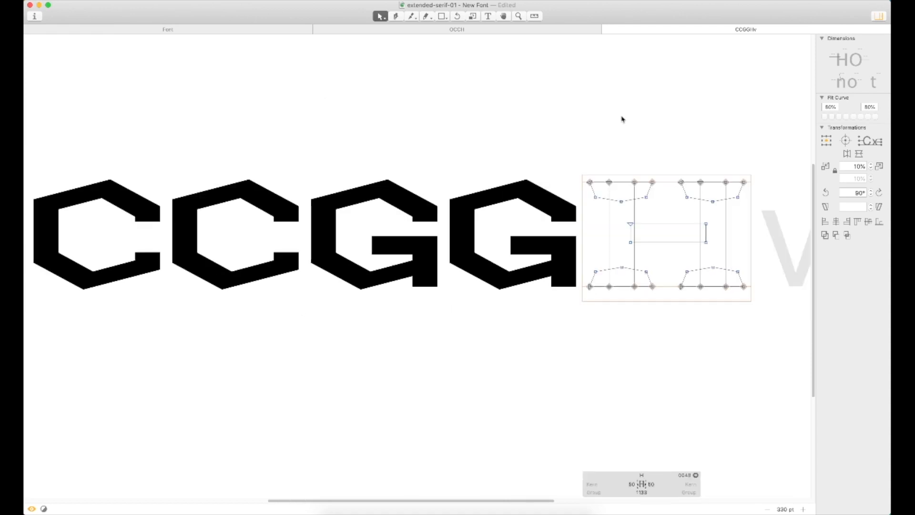
- Open the second G and raise its crossbar together with the stem's top edge by 25 units
double_click(506, 234)
drag(585, 263, 587, 266)
key(shift+Up)
key(shift+Up)
key(shift+Up)
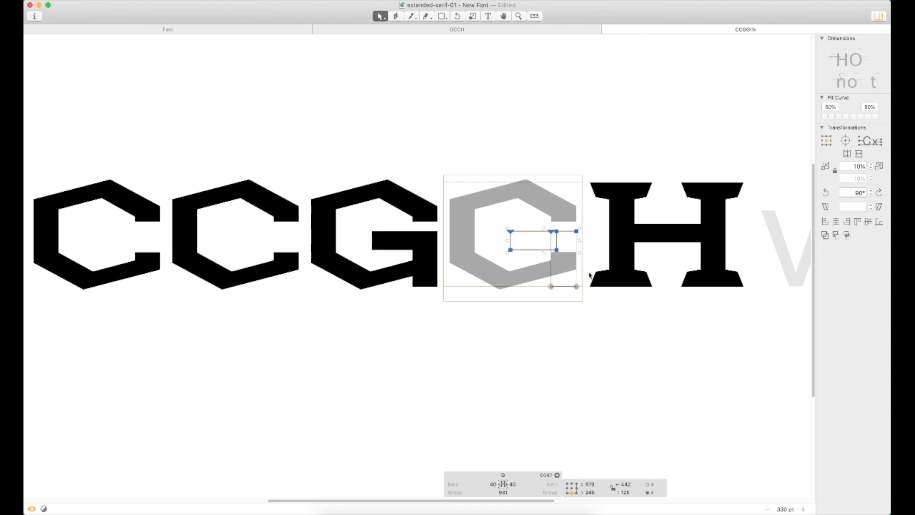
key(shift+Down)
key(shift+Up)
key(Down)
key(Down)
key(Down)
key(Down)
key(Down)
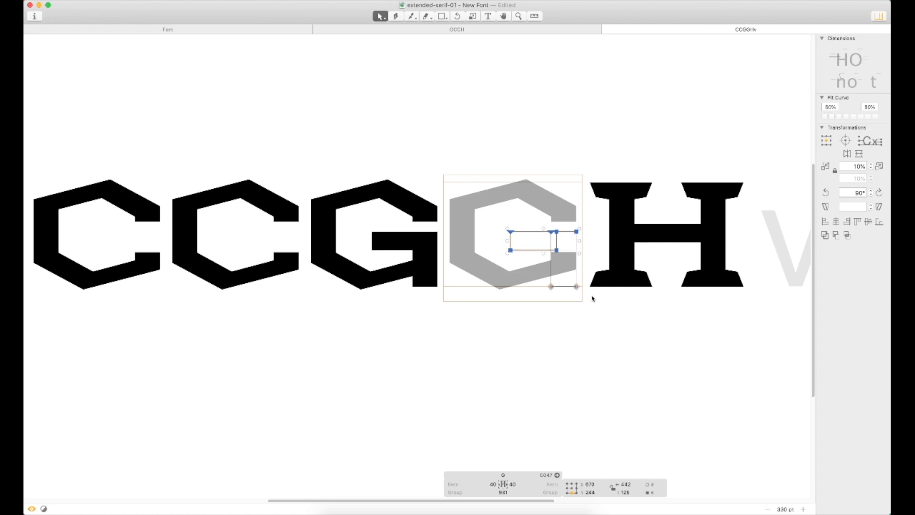
- Taper the G's crossbar by raising its bottom-left corner 50 units, to y 291
click(472, 242)
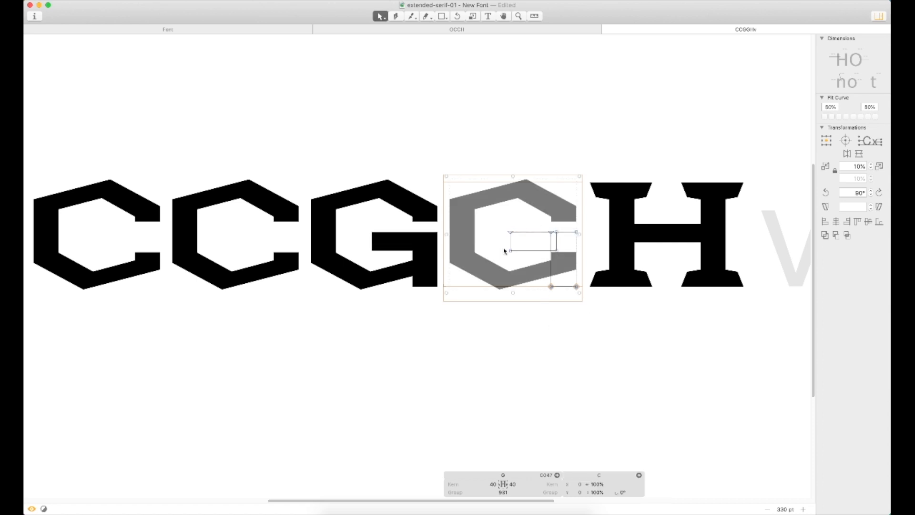
drag(503, 242, 538, 259)
key(shift+Up)
key(shift+Up)
key(shift+Up)
key(shift+Up)
key(shift+Up)
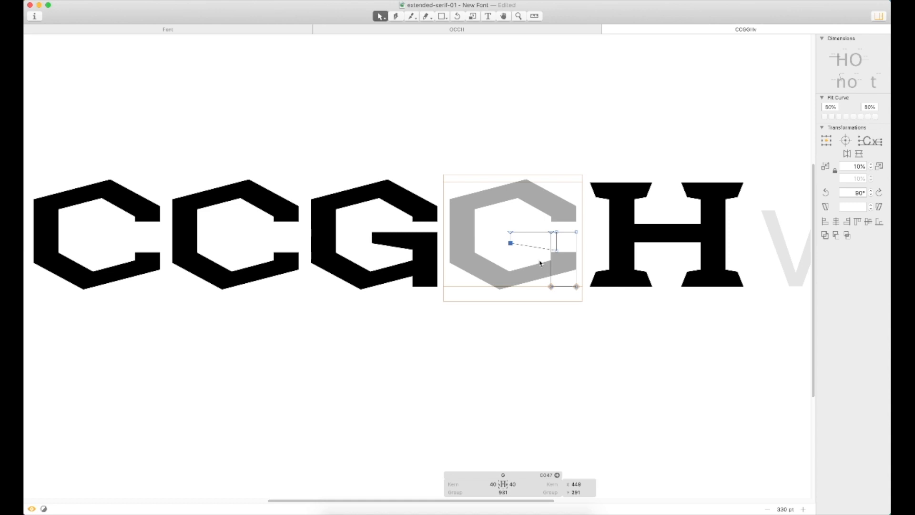
click(485, 228)
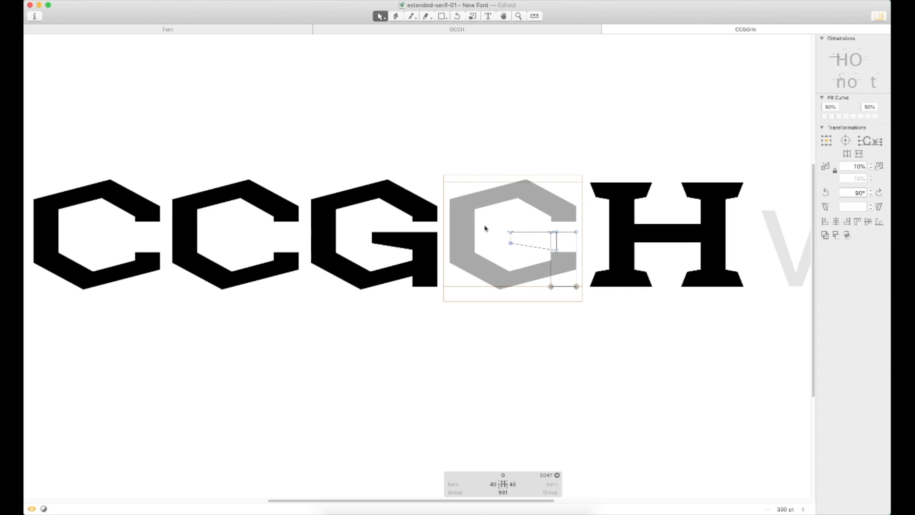
- Taper the G's stem by moving its bottom-left corner 30 units to the right
click(549, 285)
key(shift+Right)
key(shift+Right)
key(shift+Right)
click(555, 301)
- Lower the G's crossbar together with the stem's top edge by 20 units, to y 221
drag(504, 227, 611, 261)
key(shift+Down)
key(shift+Down)
key(shift+Down)
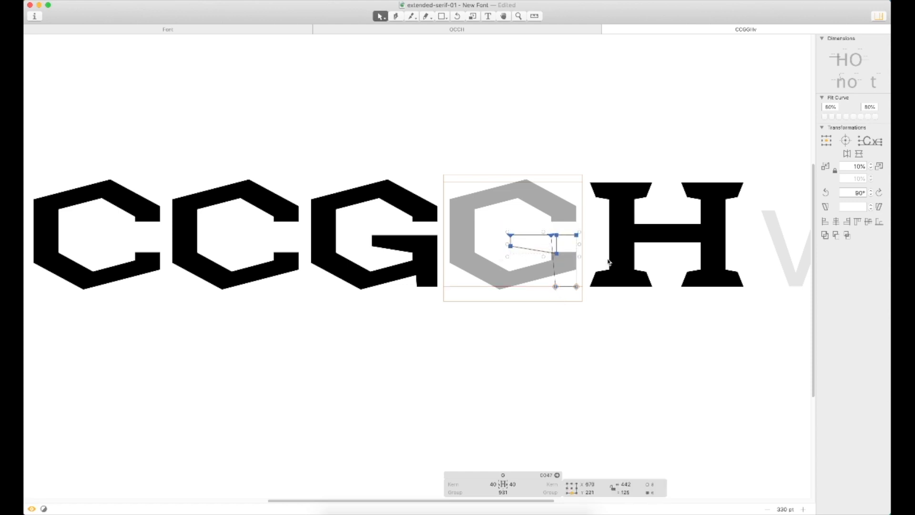
key(shift+Up)
click(524, 313)
- Decompose the C component inside the G into editable outlines
key(z)
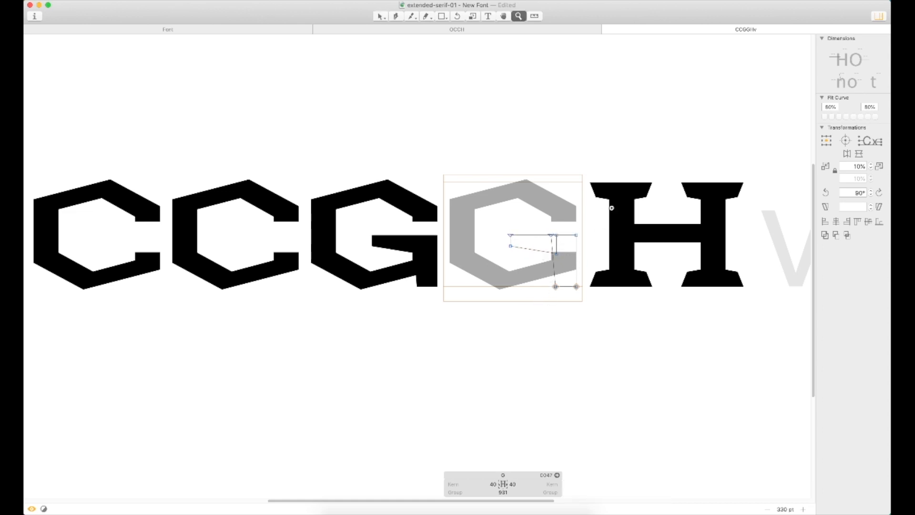
click(567, 269)
click(479, 268)
right_click(463, 257)
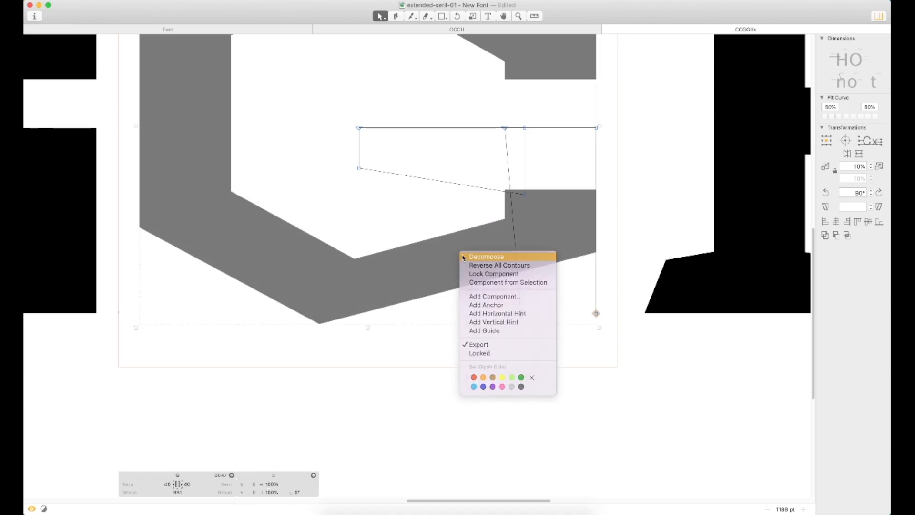
click(482, 256)
- Move the inner edge of the G's lower terminal 20 units to the right, inside the tapered stem
click(505, 191)
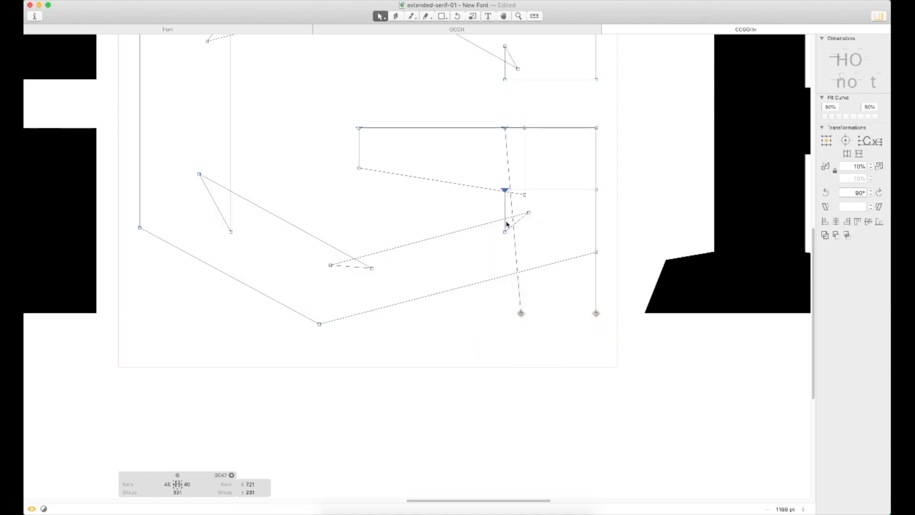
shift+click(505, 232)
key(shift+Right)
key(shift+Right)
click(494, 265)
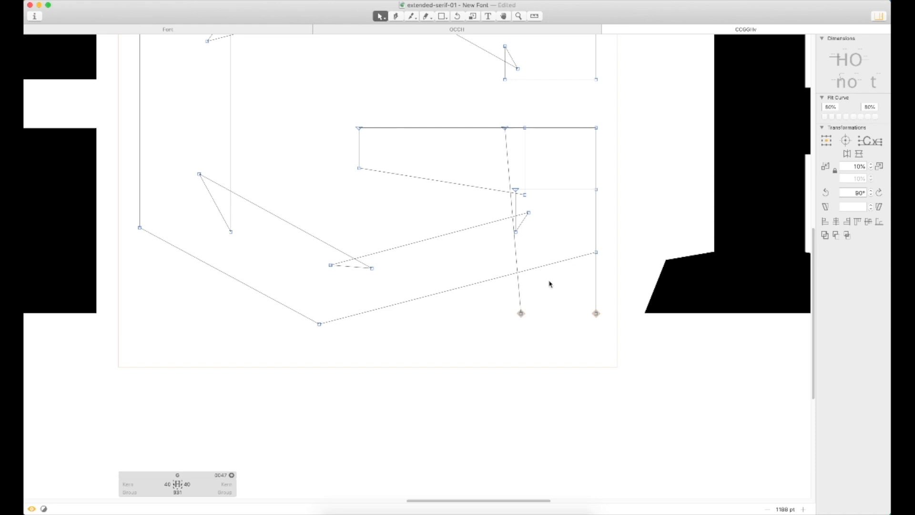
- Examine the G's tapered crossbar and stem beside the other capitals at smaller display sizes
key(super+minus)
key(super+minus)
key(super+minus)
drag(433, 325, 549, 318)
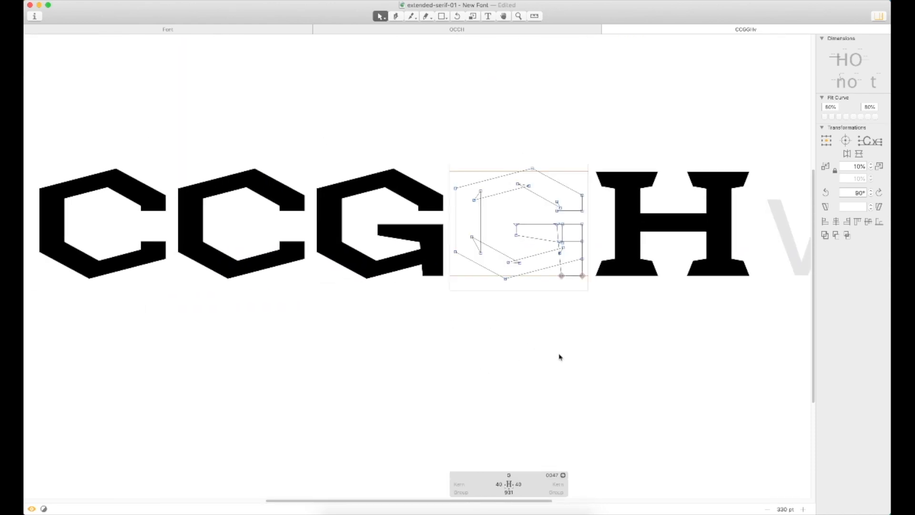
key(super+minus)
key(super+minus)
key(super+plus)
key(super+plus)
key(super+plus)
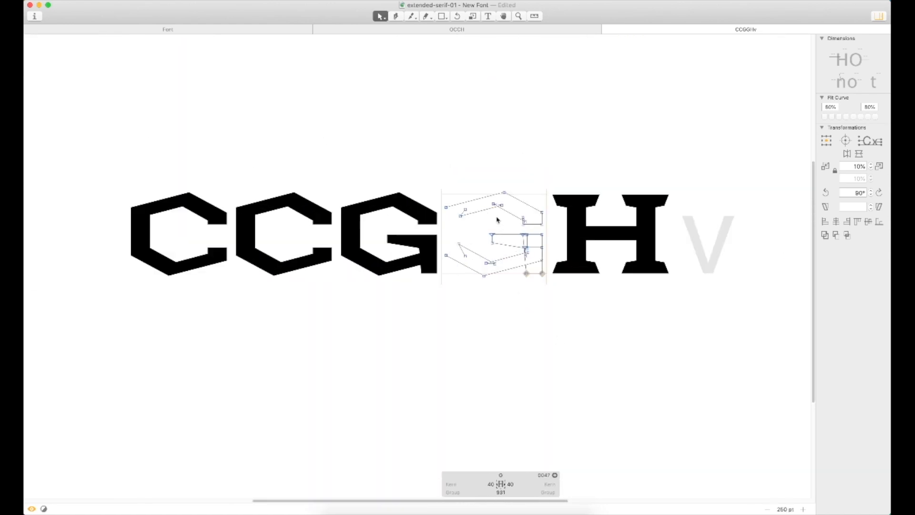
- Move the left edge of the G's crossbar 10 units to the left, to x 439, and raise it 20 units
drag(552, 187, 594, 226)
key(shift+Left)
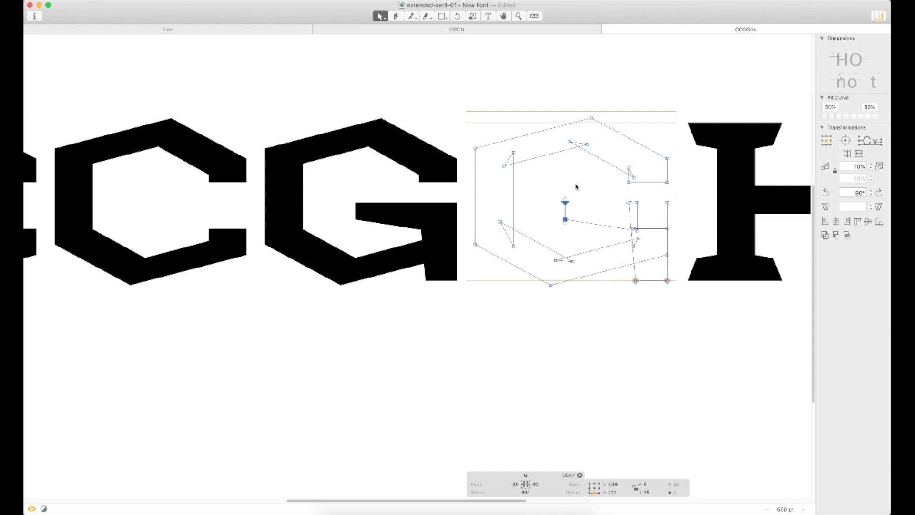
click(575, 185)
drag(540, 186, 592, 233)
key(shift+Up)
key(shift+Up)
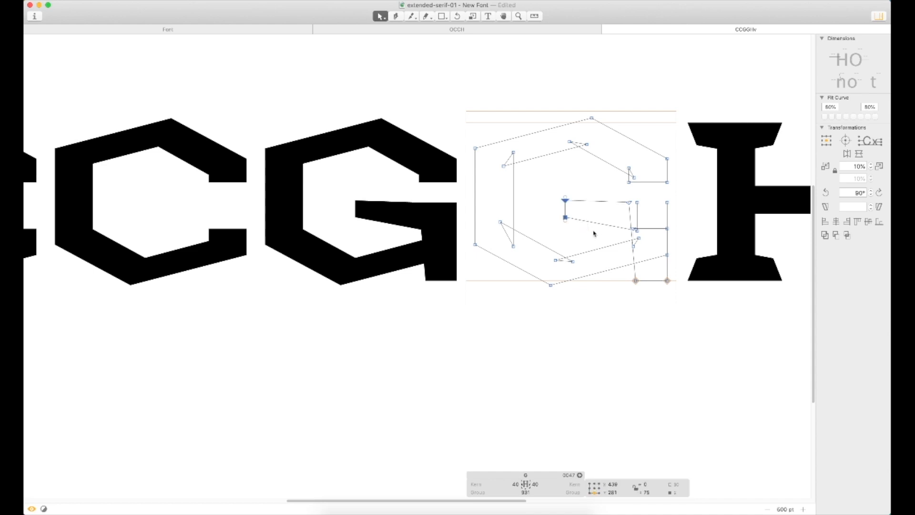
click(648, 220)
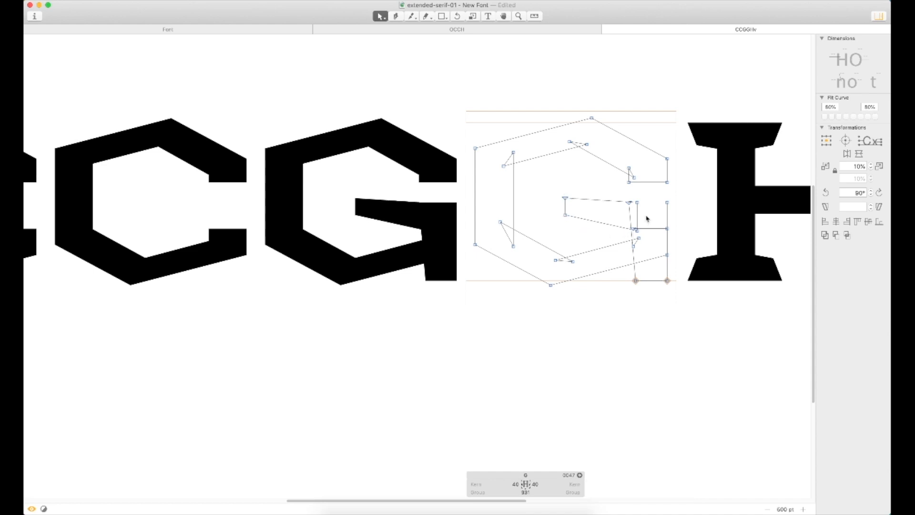
- Extend the crossbar's top-right corner to the stem's right edge and lower its bottom-left corner to y 271
drag(637, 203, 671, 204)
click(682, 205)
scroll(674, 210, down, 4)
scroll(645, 231, up, 2)
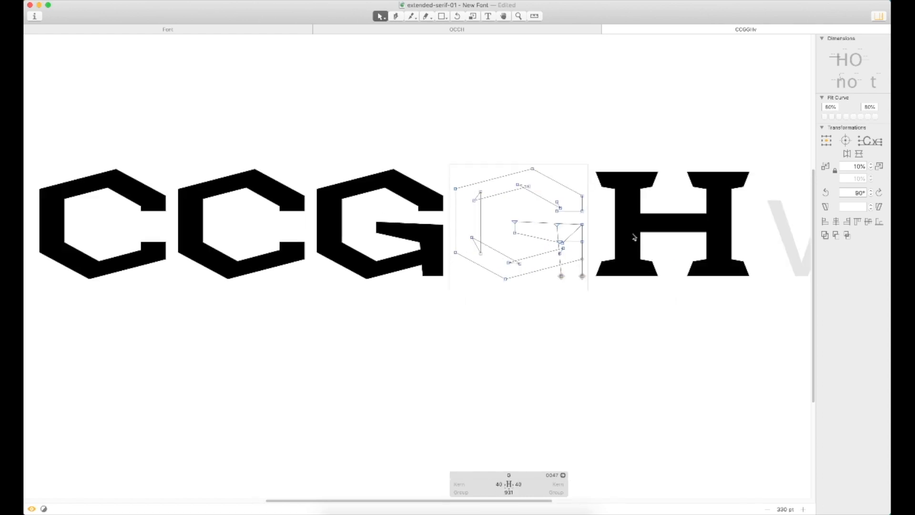
drag(666, 155, 595, 169)
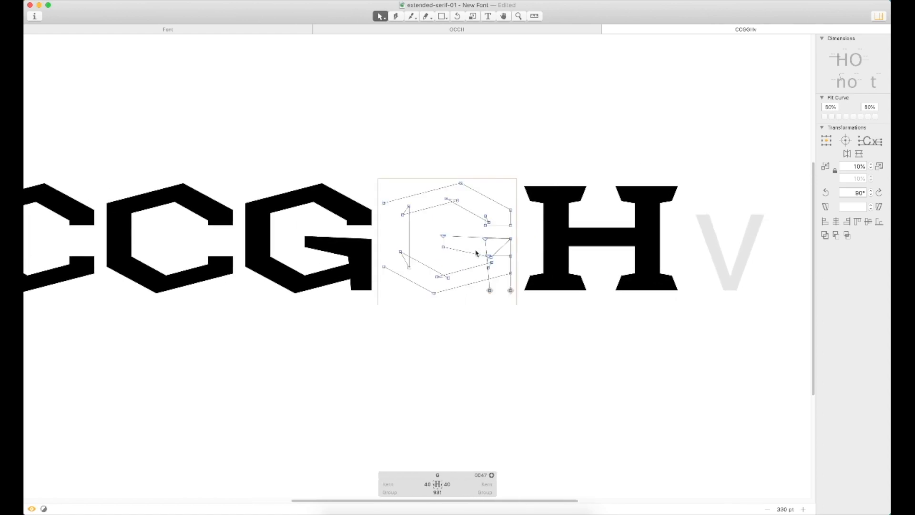
drag(438, 246, 457, 260)
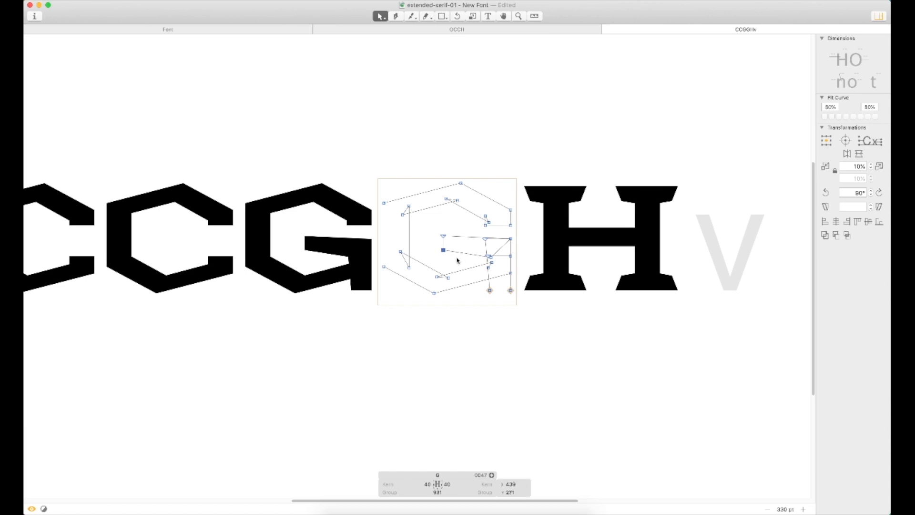
- Examine the G's crossbar and stem shape in the sample text at small and large display sizes
key(super+minus)
key(t)
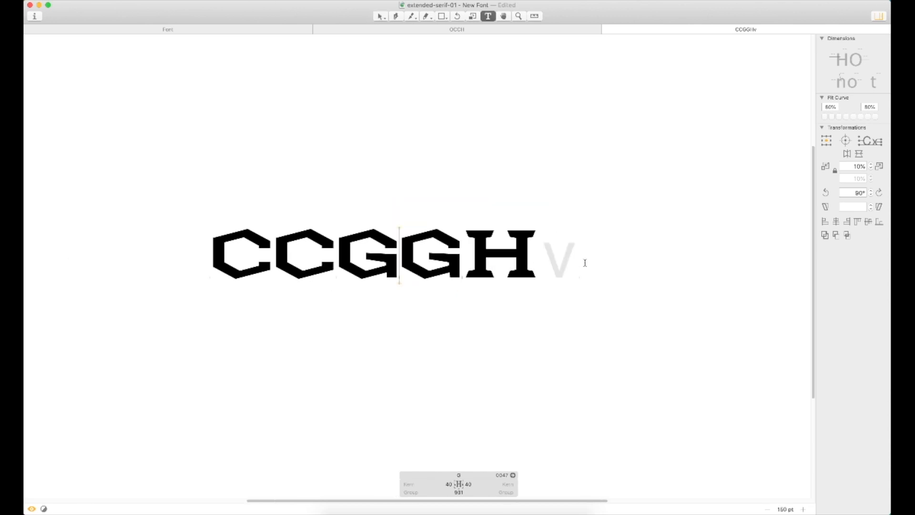
key(Escape)
key(z)
drag(553, 192, 395, 306)
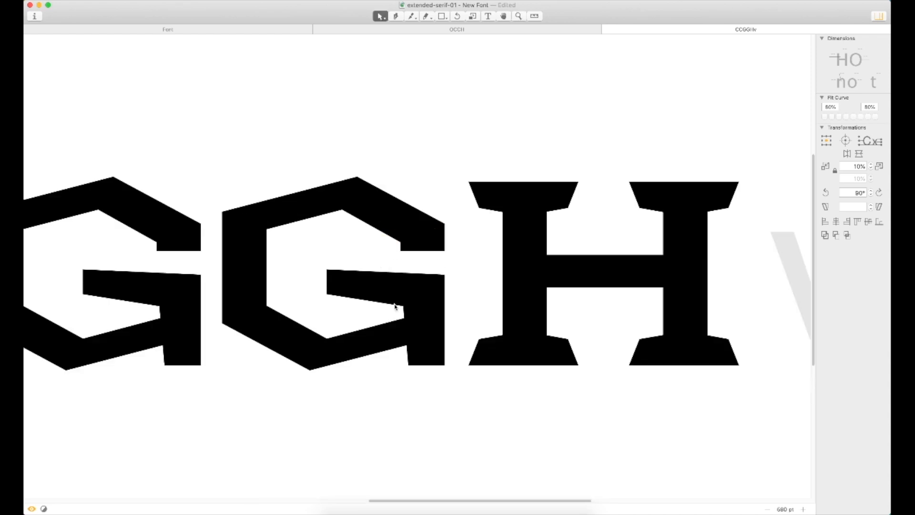
double_click(398, 310)
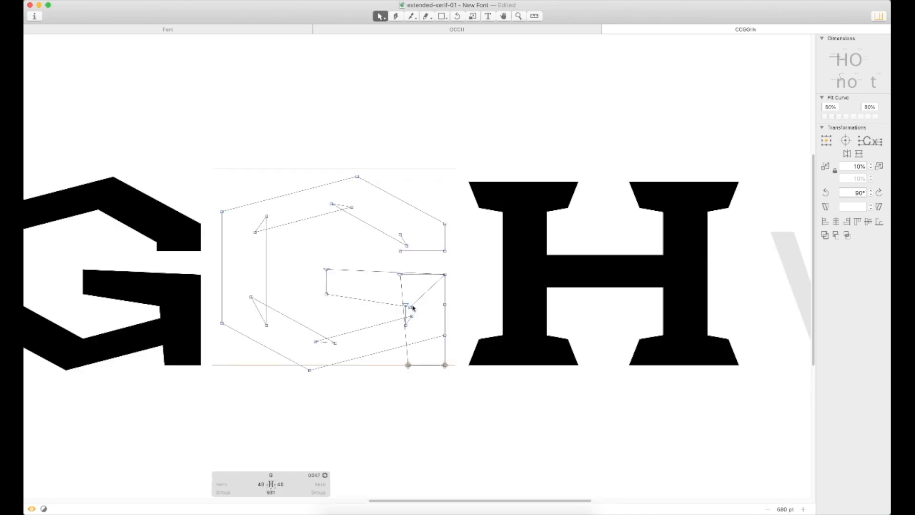
click(411, 306)
key(super+minus)
key(super+minus)
key(super+minus)
key(super+minus)
key(super+minus)
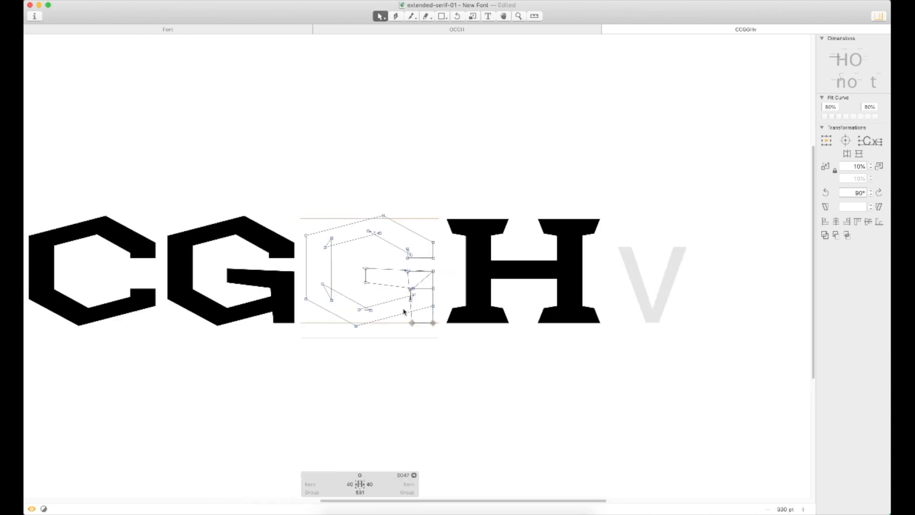
- Delete the lowercase v from the end of the sample text
key(t)
double_click(522, 277)
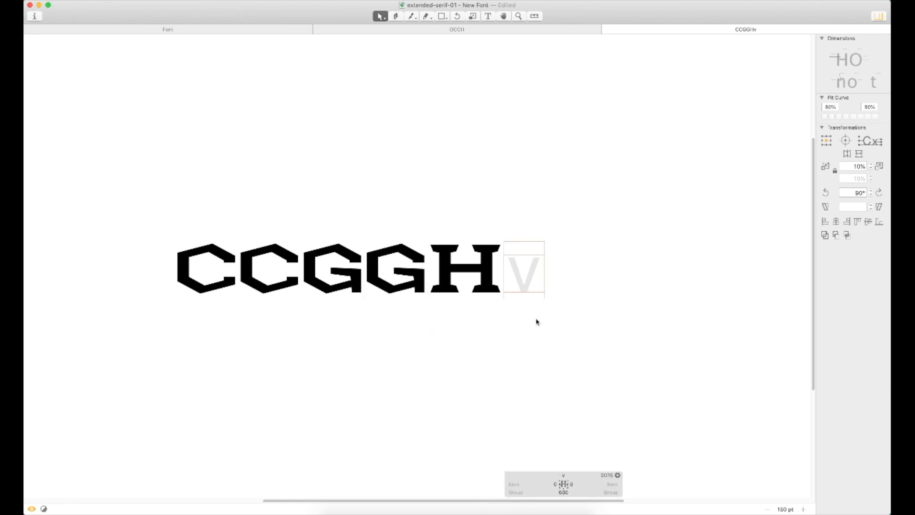
key(t)
key(BackSpace)
key(Escape)
- Open the second G up close and lower the left edge of its crossbar slightly to reduce the slant
drag(467, 192, 406, 289)
key(z)
double_click(422, 316)
drag(353, 332, 353, 332)
key(shift+Down)
key(shift+Down)
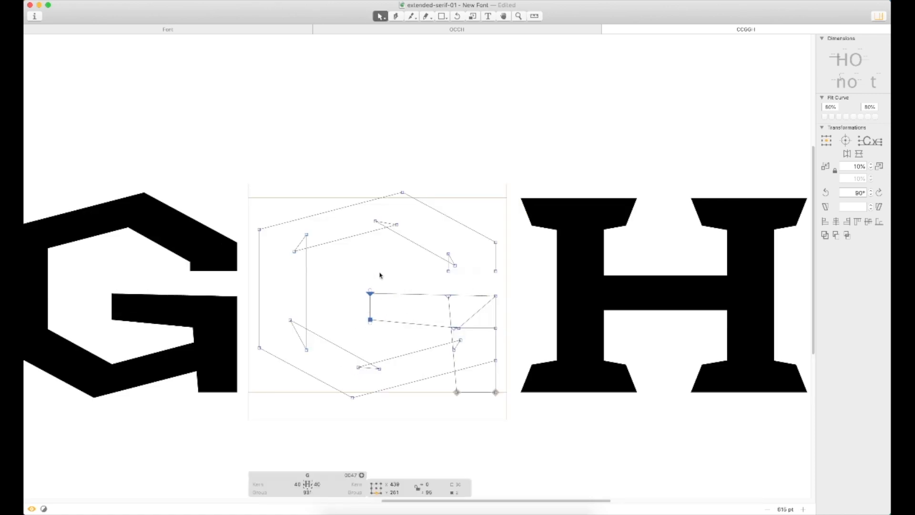
click(384, 268)
- Check the G without outlines at 150 pt beside the C and H, and close the CCGGH sample text
key(super+minus)
key(super+minus)
key(super+minus)
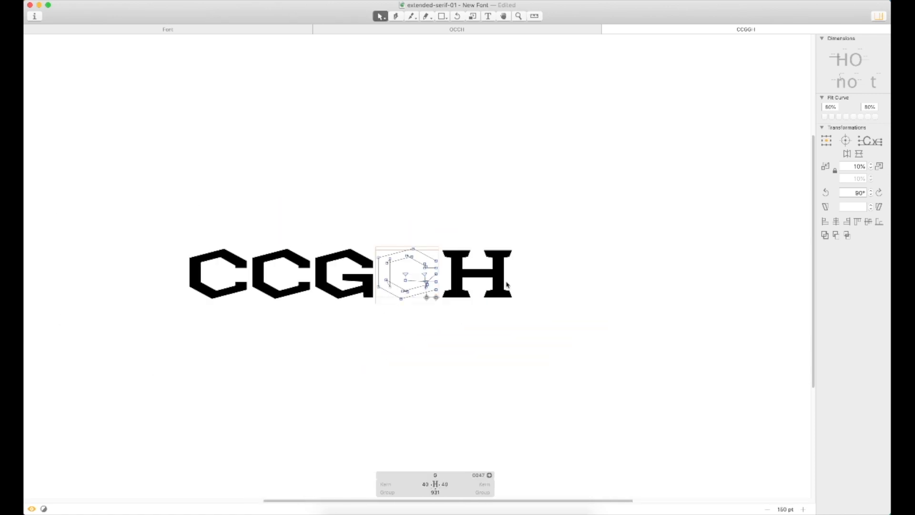
key(t)
click(523, 271)
key(v)
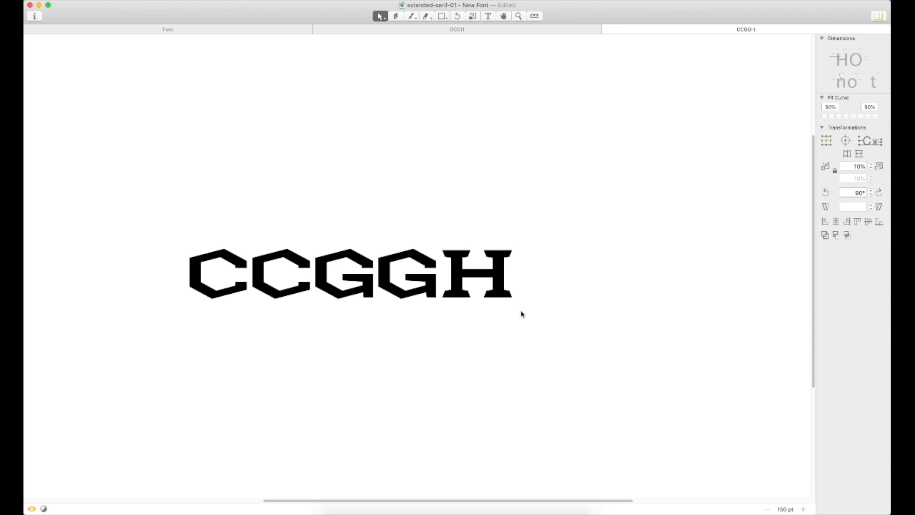
key(super+w)
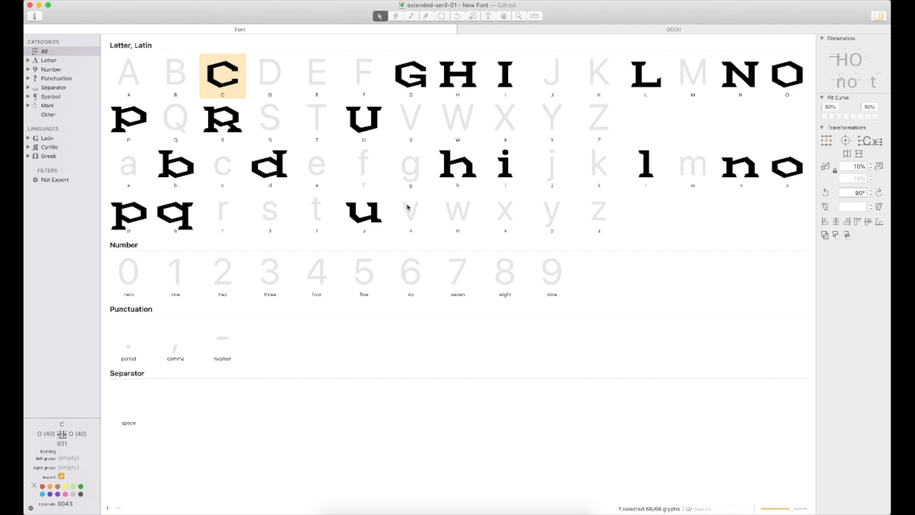
- Open the empty capital Q and insert a capital O before it in the sample text
double_click(179, 121)
text(tO)
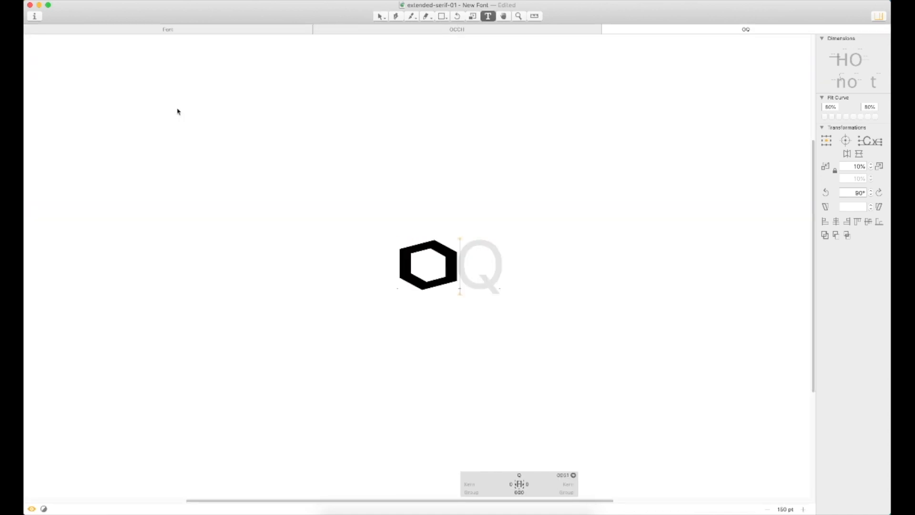
- Insert the capital O as a component in the empty capital Q
key(Escape)
text(Co)
key(Return)
- Add a capital N after the Q in the sample text and copy its diagonal stroke into the Q
key(z)
drag(650, 196, 396, 345)
key(t)
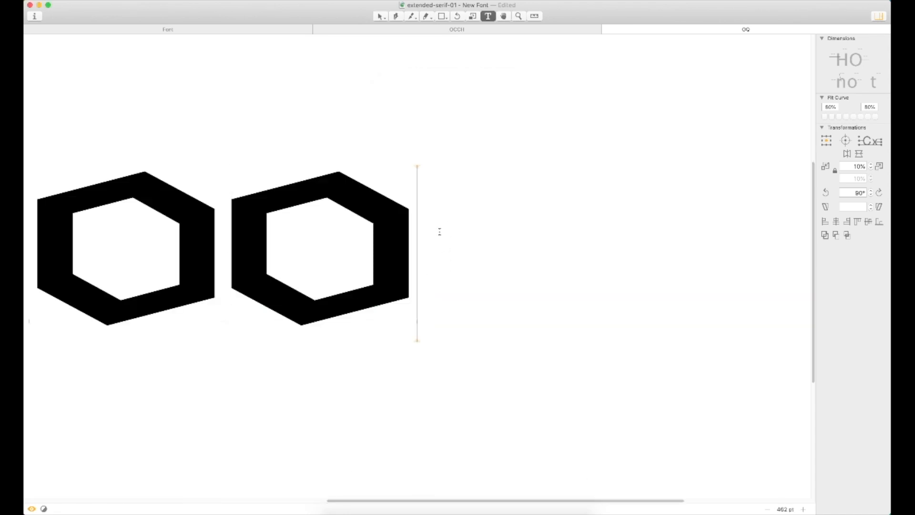
text(N)
key(Escape)
double_click(538, 235)
double_click(545, 241)
key(ctrl+c)
double_click(335, 260)
key(ctrl+v)
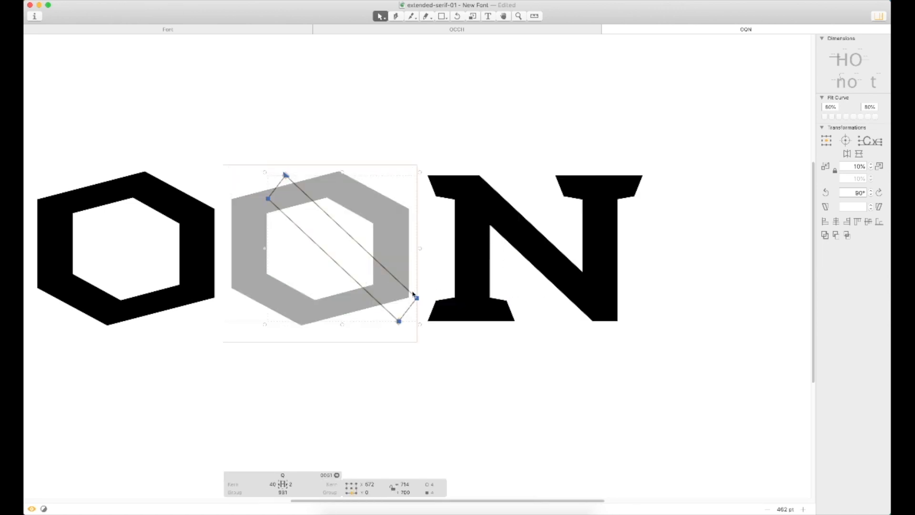
- Select the lower edge of the pasted diagonal and nudge it to square off the stroke's ends
key(super+space)
drag(461, 161, 223, 409)
click(398, 231)
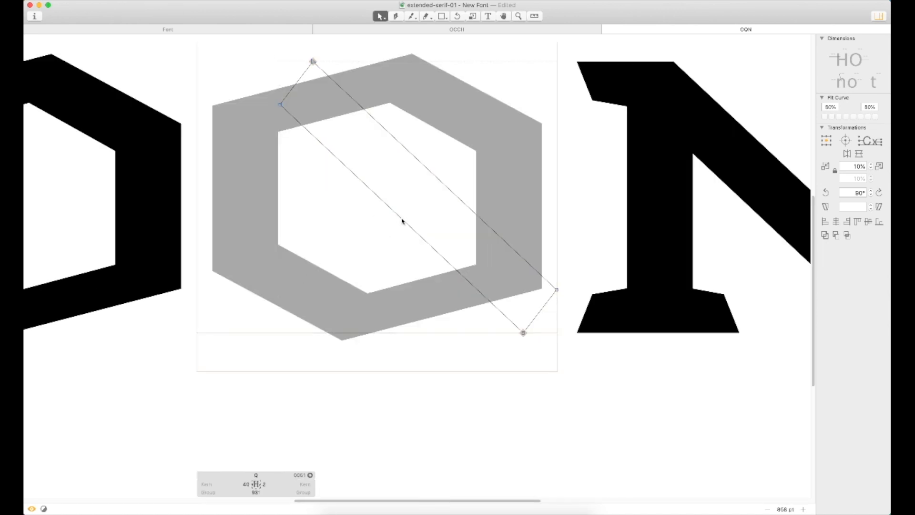
click(407, 224)
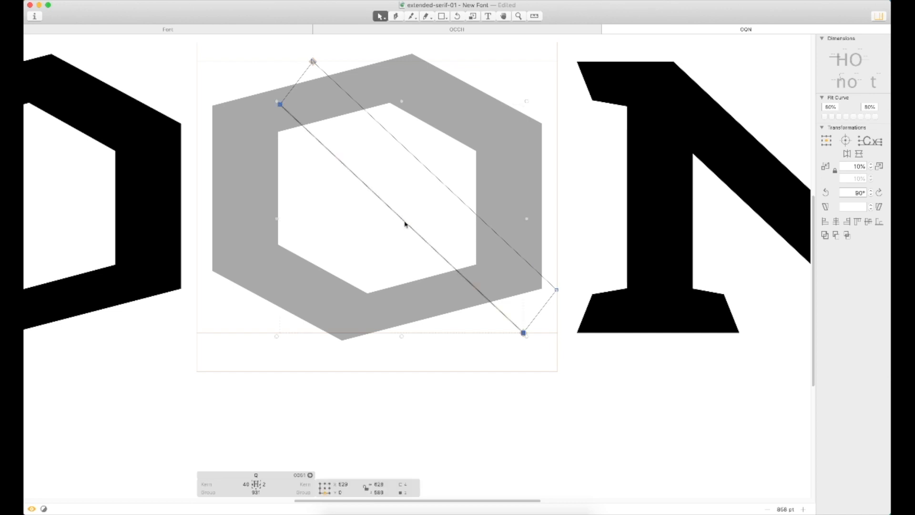
drag(407, 225, 407, 229)
key(shift+Up)
key(shift+Left)
key(shift+Up)
key(shift+Right)
key(shift+Down)
click(396, 233)
- Shorten the diagonal to a tail with long edges spanning about 227 by 213 units, placed across the Q's lower right side
double_click(409, 229)
click(311, 37)
drag(324, 48, 445, 260)
double_click(453, 223)
drag(457, 220, 415, 253)
- Insert a second capital Q before the N in the sample text
key(t)
key(super+minus)
key(super+minus)
key(super+minus)
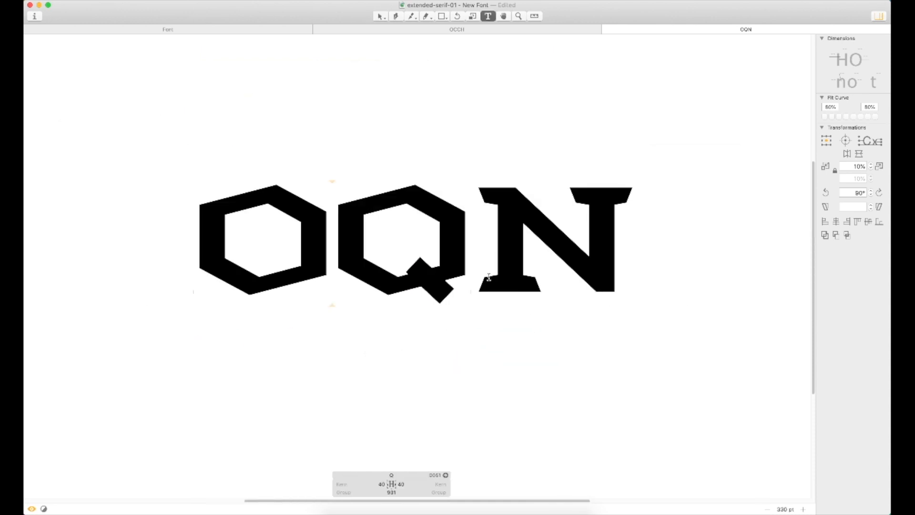
click(477, 247)
text(Q)
- Shift the lower edge of the first Q's tail 70 units up and 50 left, slanting the tail's ends along the bowl's angle
key(Escape)
key(super+space)
drag(658, 128, 260, 352)
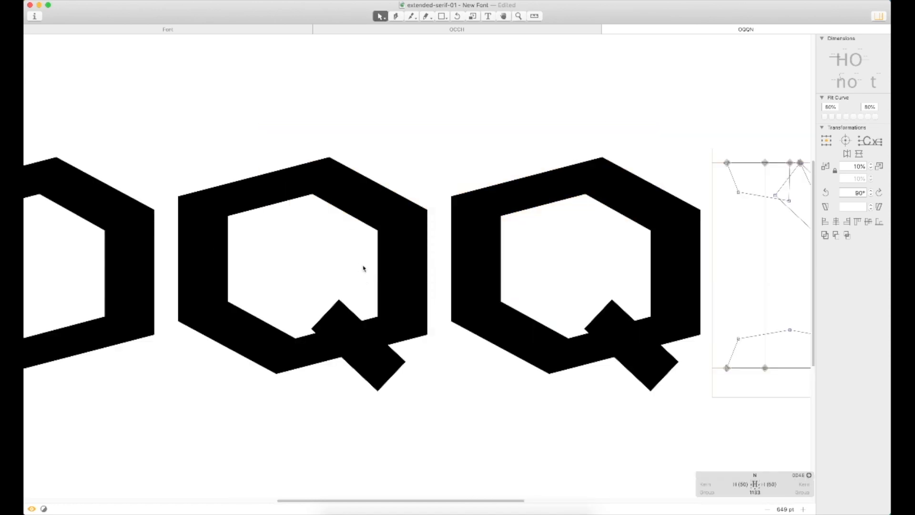
double_click(356, 367)
click(364, 377)
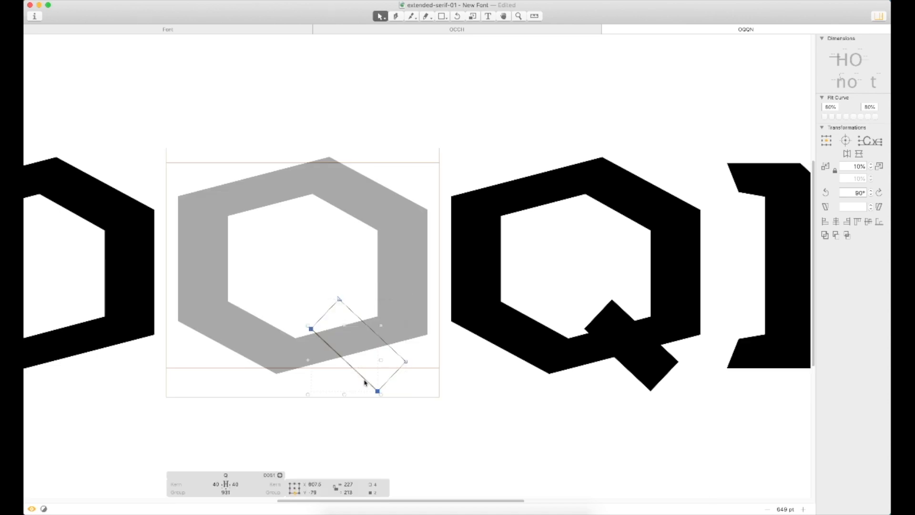
drag(378, 389, 372, 378)
key(shift+Up)
key(shift+Up)
key(shift+Up)
key(shift+Left)
key(shift+Left)
key(shift+Left)
key(shift+Up)
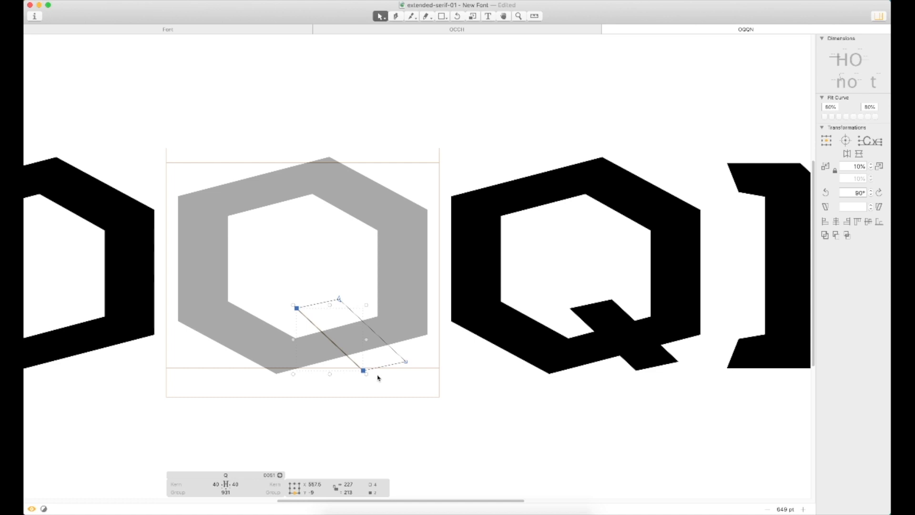
key(shift+Right)
key(shift+Right)
key(shift+Left)
key(shift+Left)
- Extend the tail's upper end up and left, and move the whole tail 10 units right and down to Y -39
drag(347, 277, 261, 335)
key(shift+Up)
key(shift+Left)
key(shift+Up)
double_click(356, 311)
key(shift+Down)
key(shift+Down)
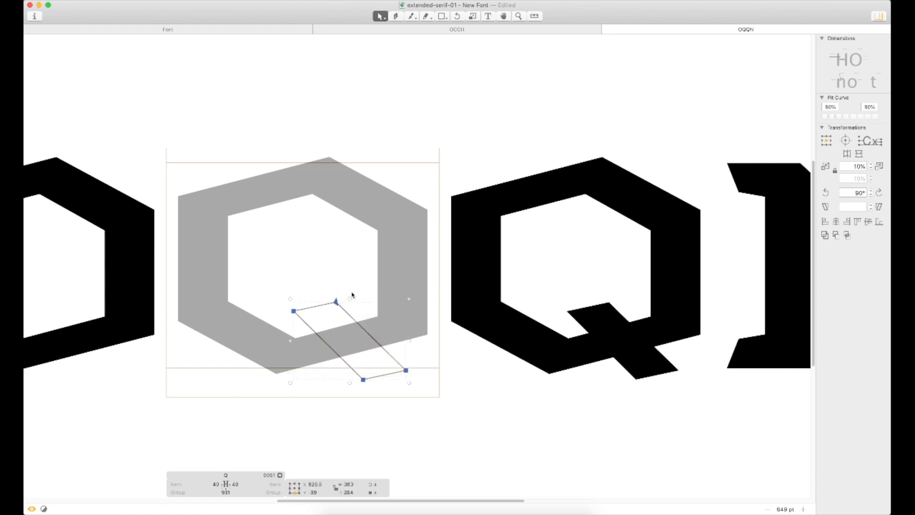
key(shift+Right)
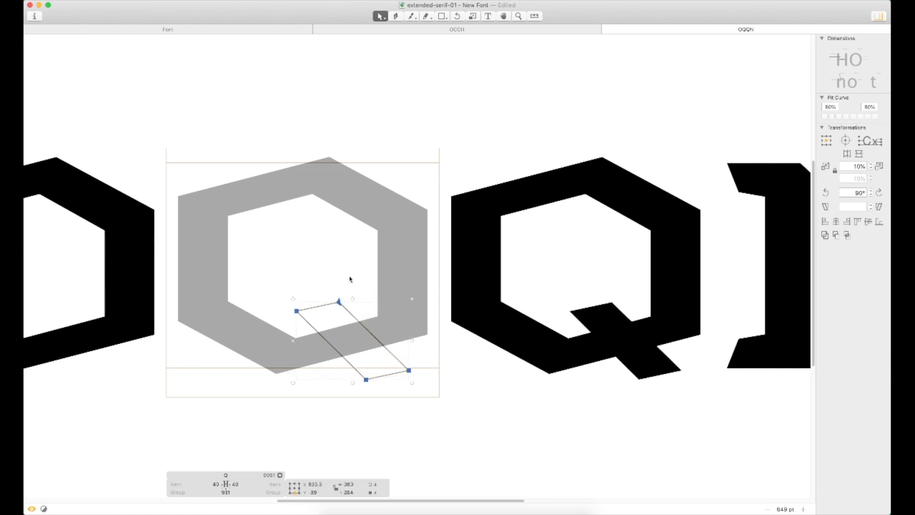
- Check the Q's tail without outlines at 150 pt beside the O and N
key(super+minus)
key(super+minus)
key(super+minus)
key(super+minus)
key(super+minus)
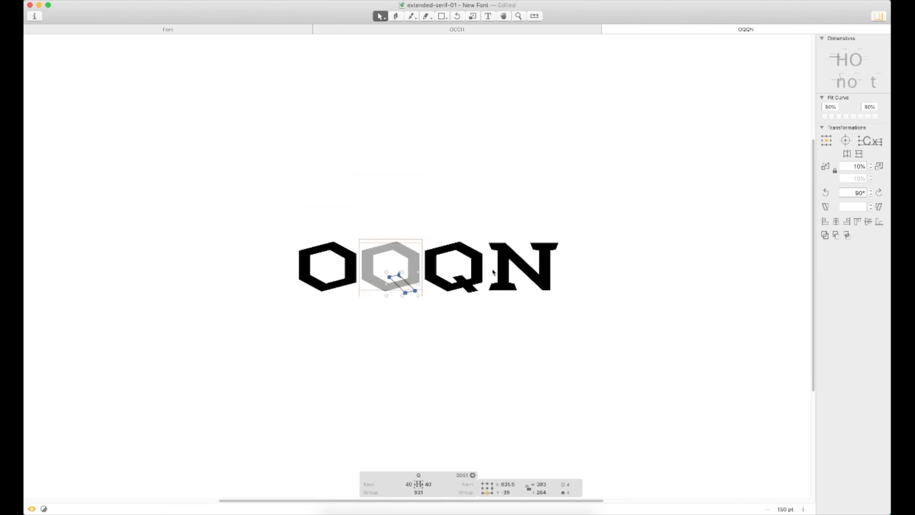
key(t)
click(570, 243)
- Reopen the first Q up close and extend the upper end of its tail further into the counter along the diagonal
key(v)
key(z)
drag(464, 203, 318, 335)
key(v)
key(z)
drag(599, 143, 291, 374)
key(v)
double_click(390, 338)
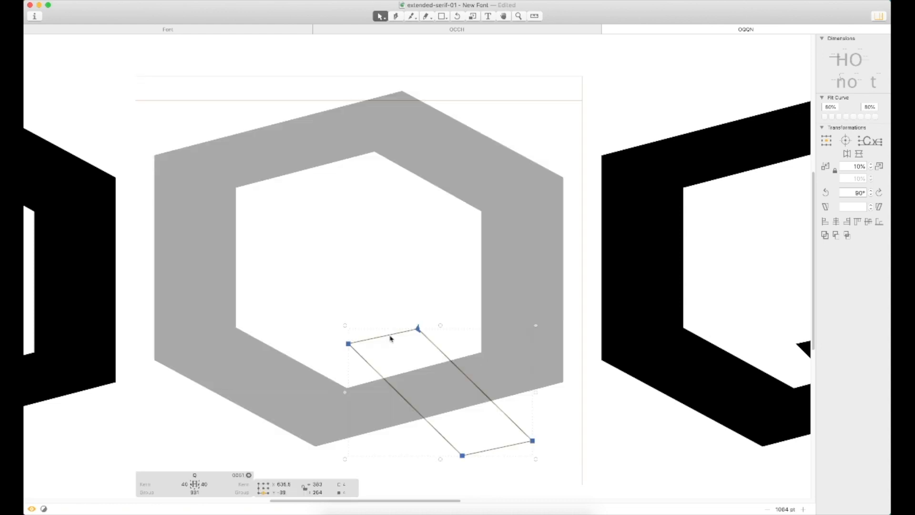
drag(435, 296, 307, 374)
drag(412, 323, 397, 309)
click(412, 287)
- Review the OQQN sample text without outlines at 100 pt
key(super+minus)
key(super+minus)
key(super+minus)
key(super+minus)
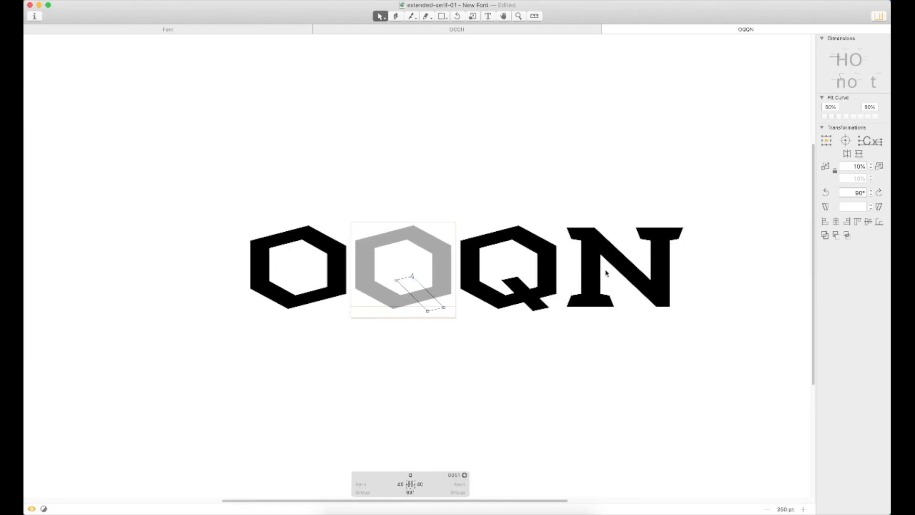
key(t)
click(688, 252)
key(Escape)
key(super+minus)
key(super+minus)
key(super+minus)
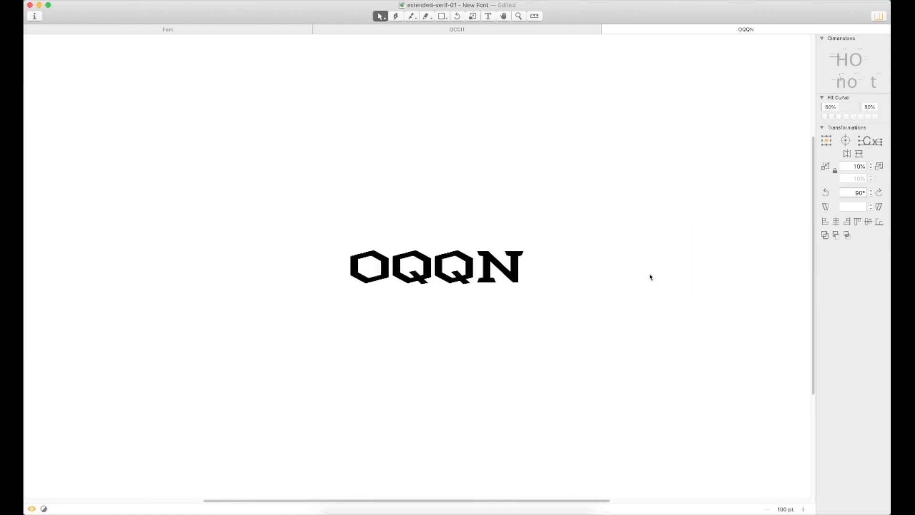
- Close the OQQN sample text and save the font file
key(t)
key(super+w)
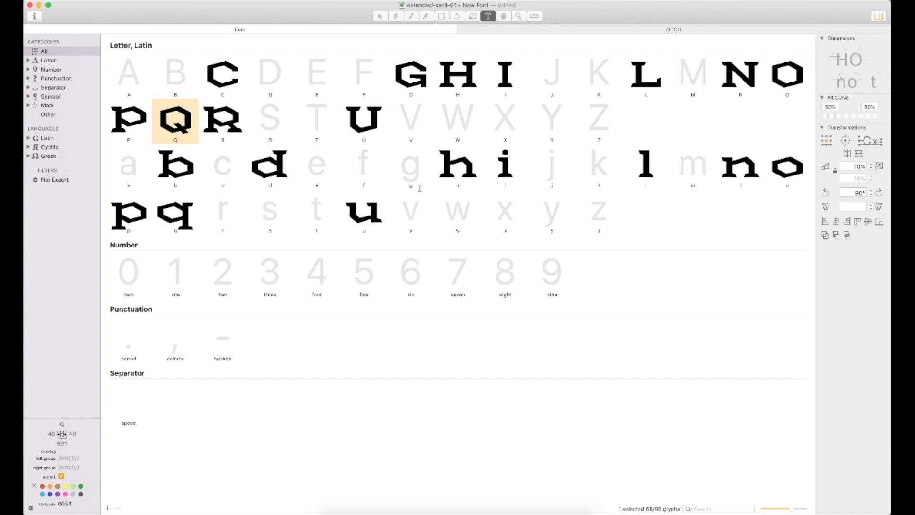
key(super+s)
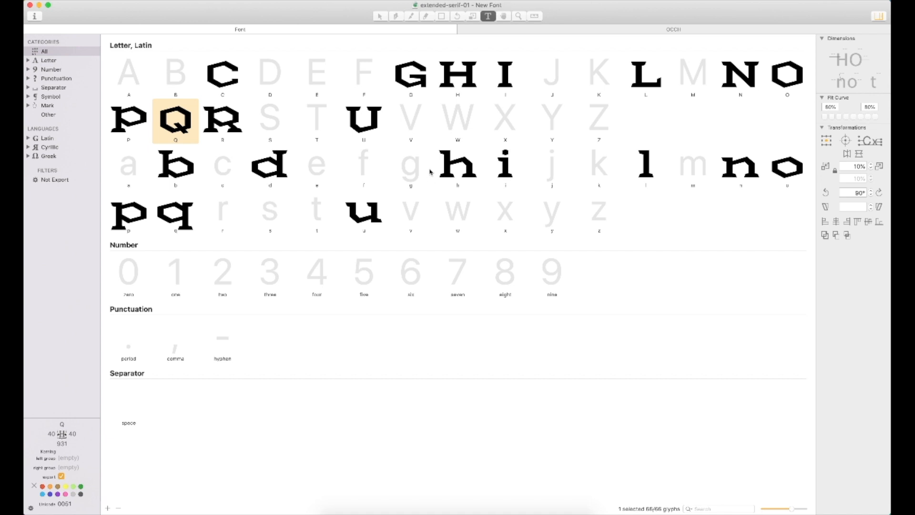